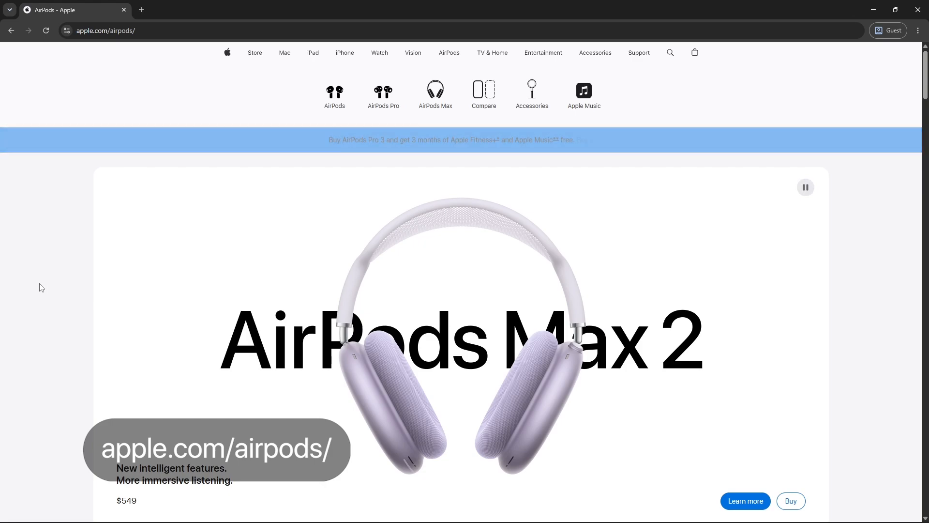
scroll(41, 287, down, 1)
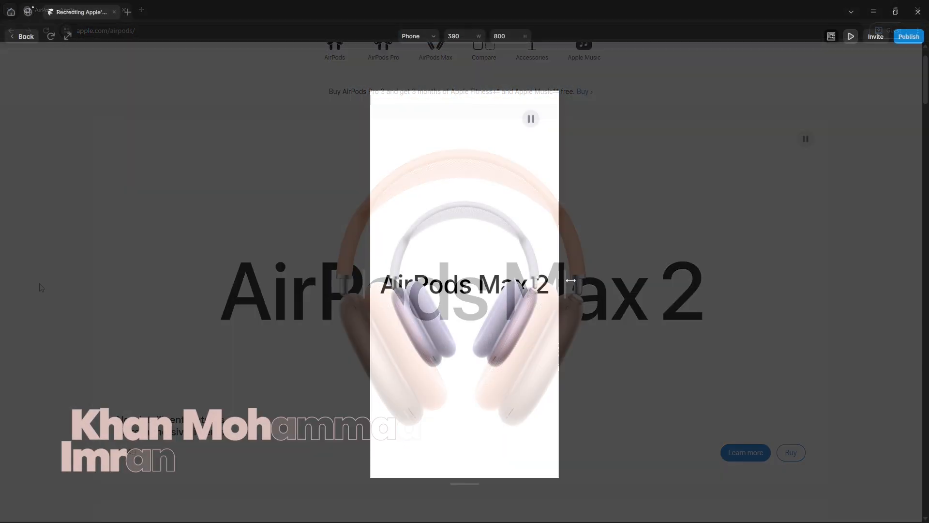
drag(581, 290, 606, 297)
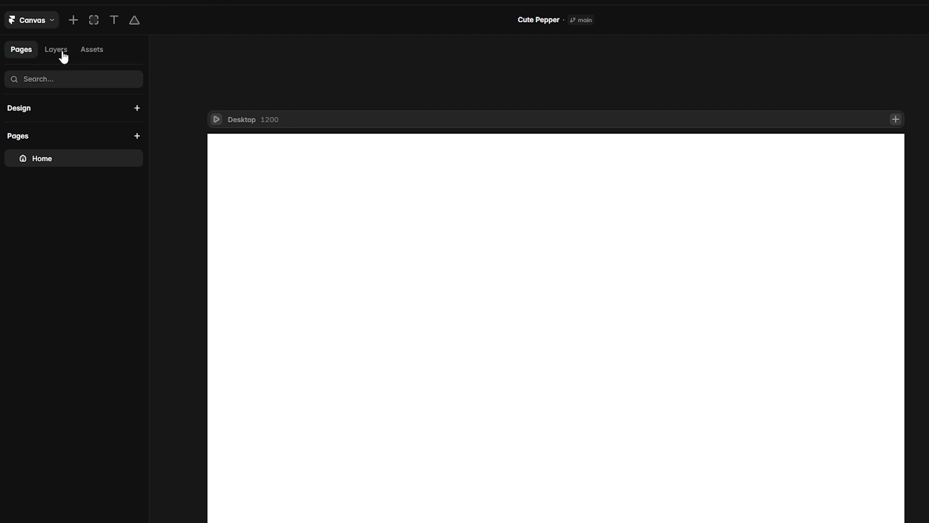
Step: Give the Desktop breakpoint a vertical stack layout and draw a frame of about 541 × 367 inside it
click(62, 53)
click(68, 130)
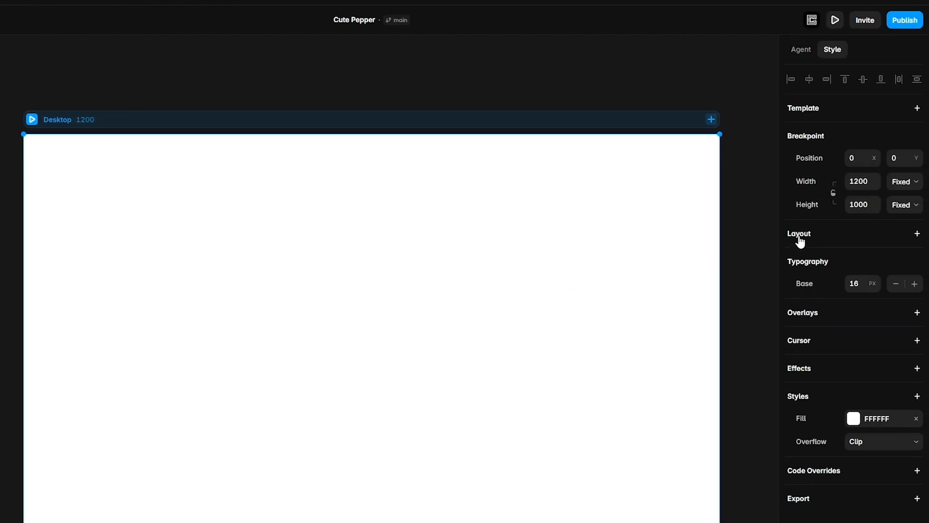
click(800, 237)
key(f)
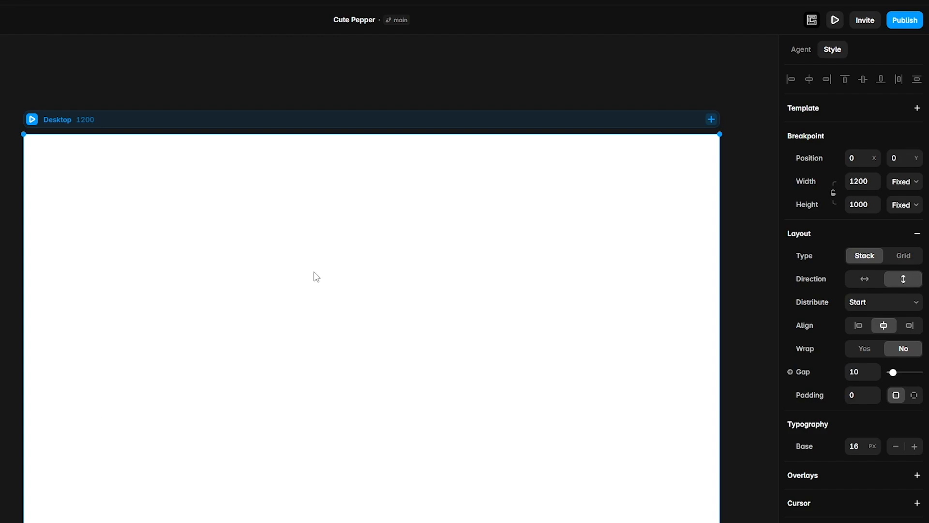
drag(214, 185, 527, 396)
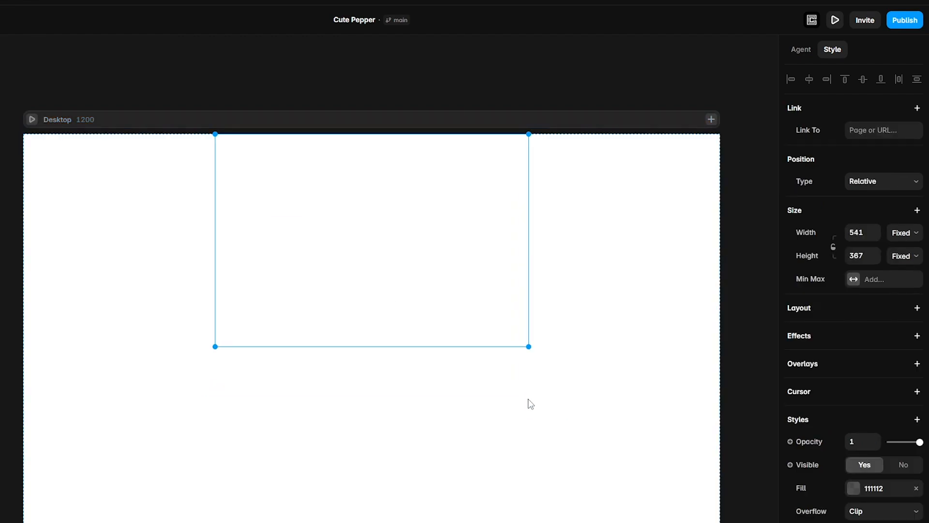
Step: Set the frame's width to Fill and its height to 100vh Viewport, and give it a stack layout
click(905, 232)
click(902, 276)
click(889, 257)
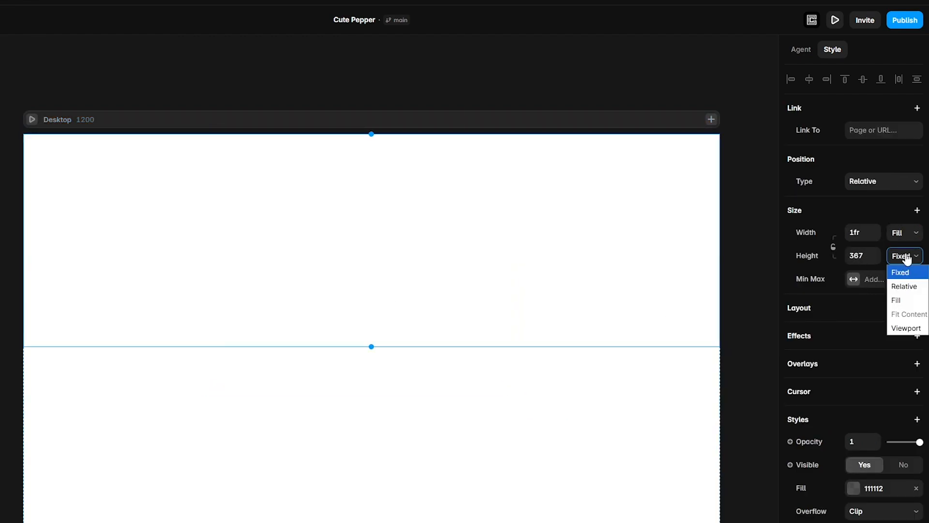
click(902, 326)
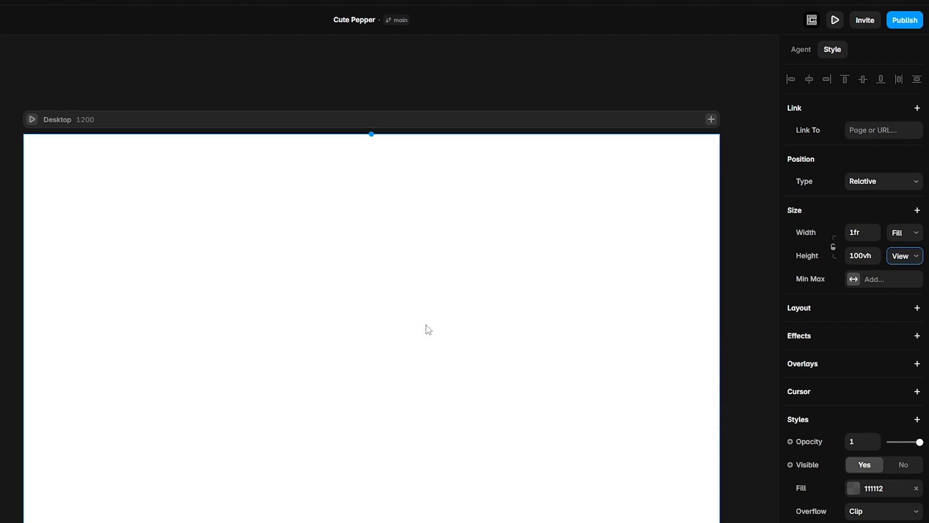
scroll(426, 325, down, 2)
click(813, 312)
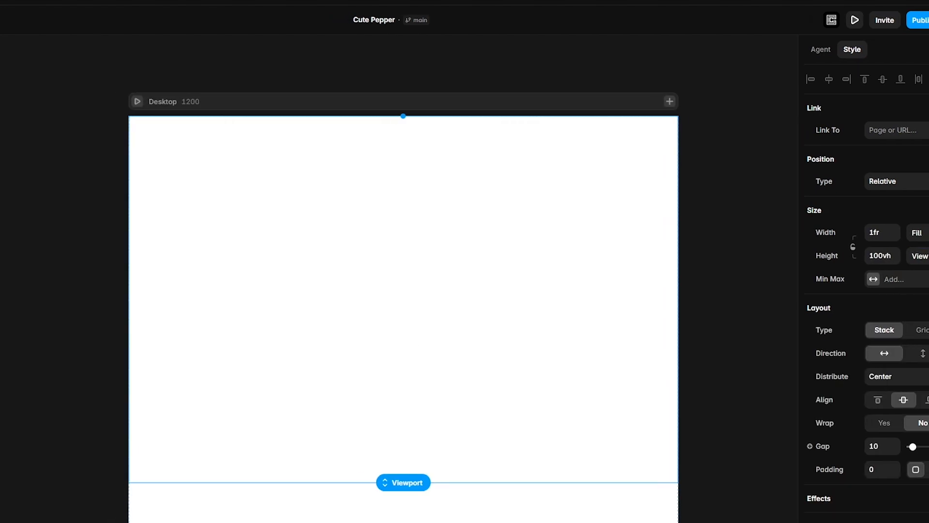
Step: Make the Desktop breakpoint's height fit its content instead of being fixed
click(55, 135)
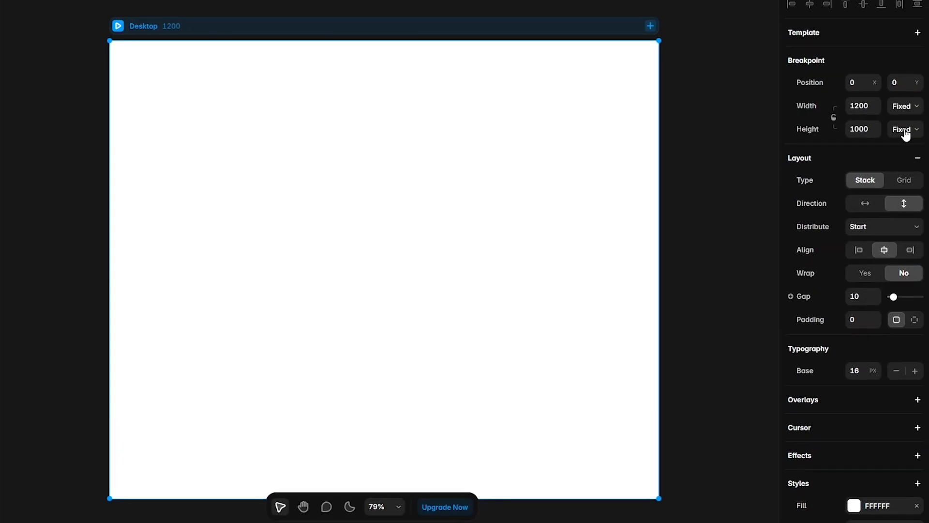
click(904, 130)
click(905, 188)
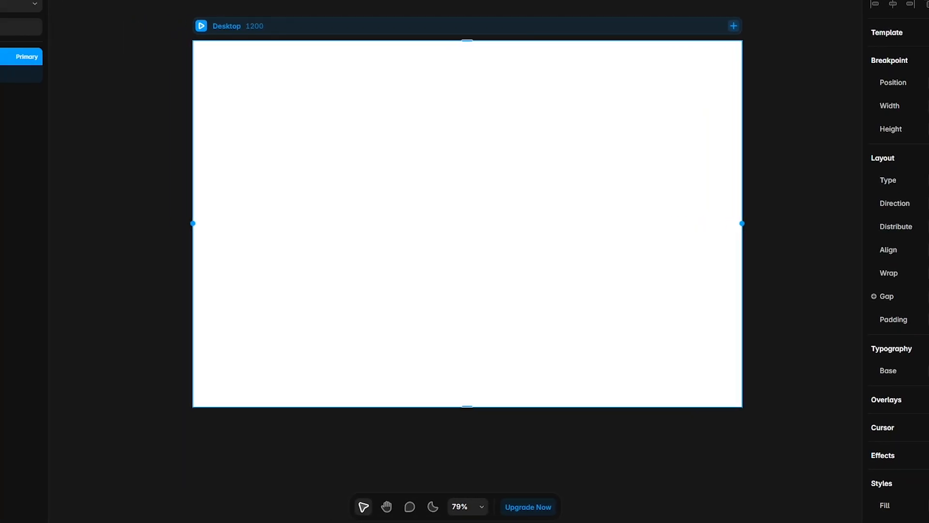
Step: Turn the stack into a component named "Hero Slider" and rename its primary variant "Desktop"
click(82, 75)
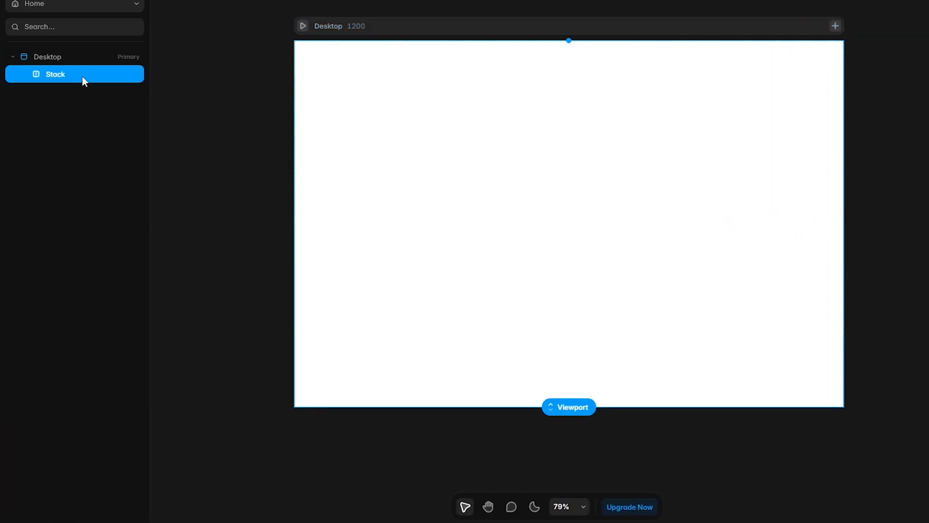
right_click(81, 76)
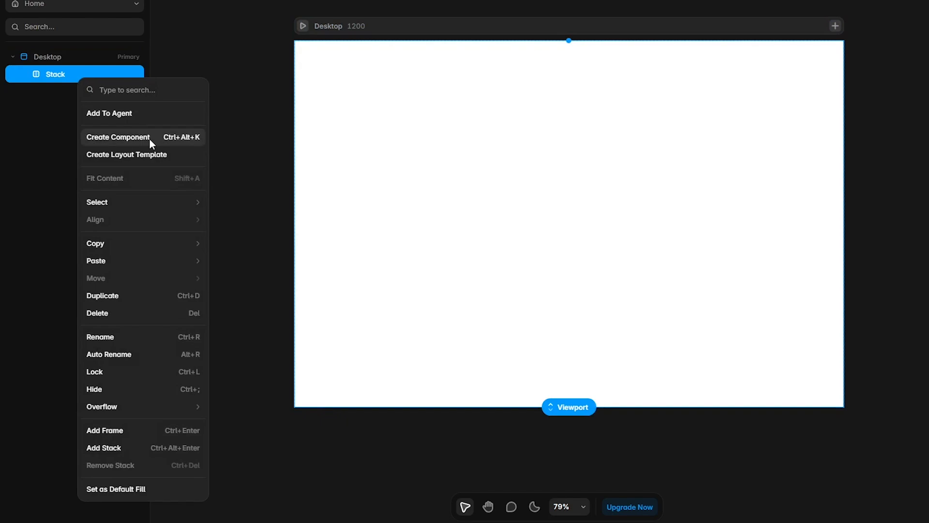
click(150, 138)
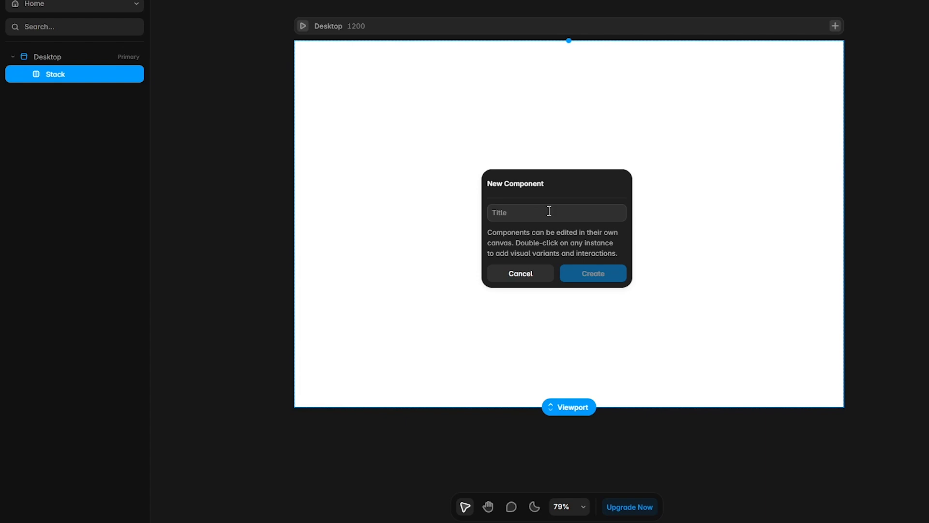
text(Hero Slider)
key(Return)
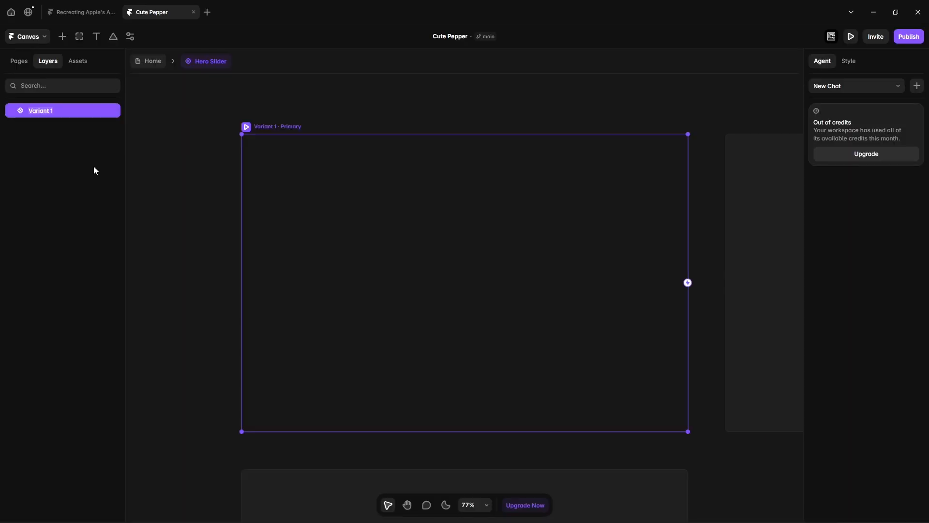
text(Desktop)
key(Return)
Step: Set the component's Desktop variant fill to solid FFFFFF at 100% opacity
click(849, 61)
scroll(836, 406, down, 4)
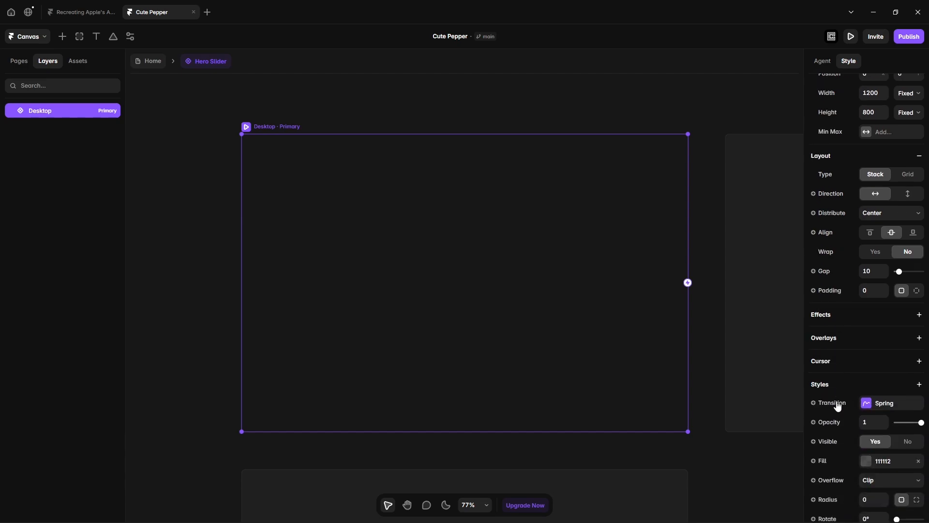
click(869, 389)
drag(776, 401, 661, 362)
click(764, 466)
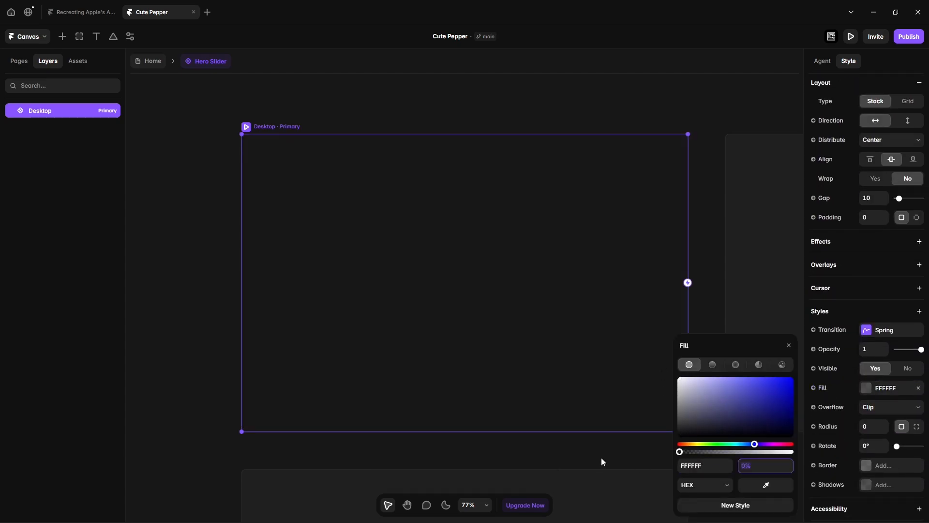
text(100)
key(Return)
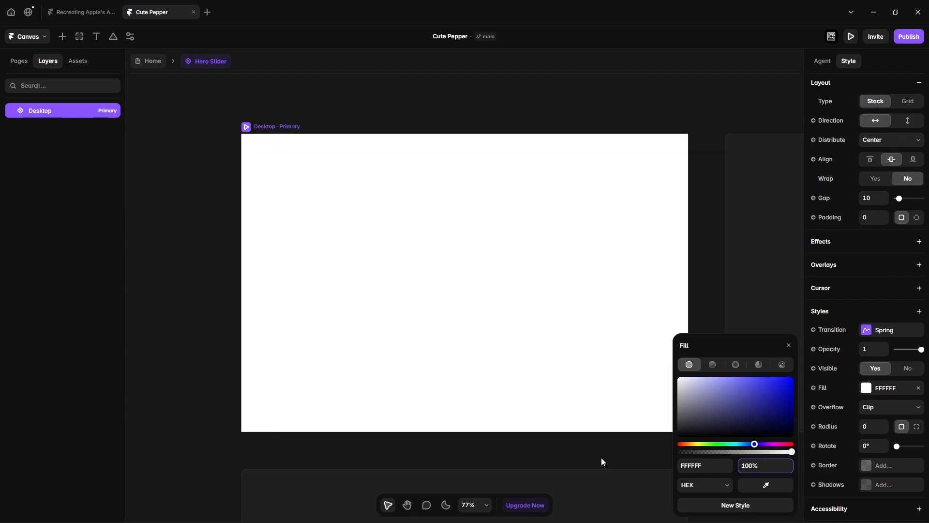
click(602, 458)
Step: Add a text layer reading "AirPods Max 2" inside the Desktop variant
key(t)
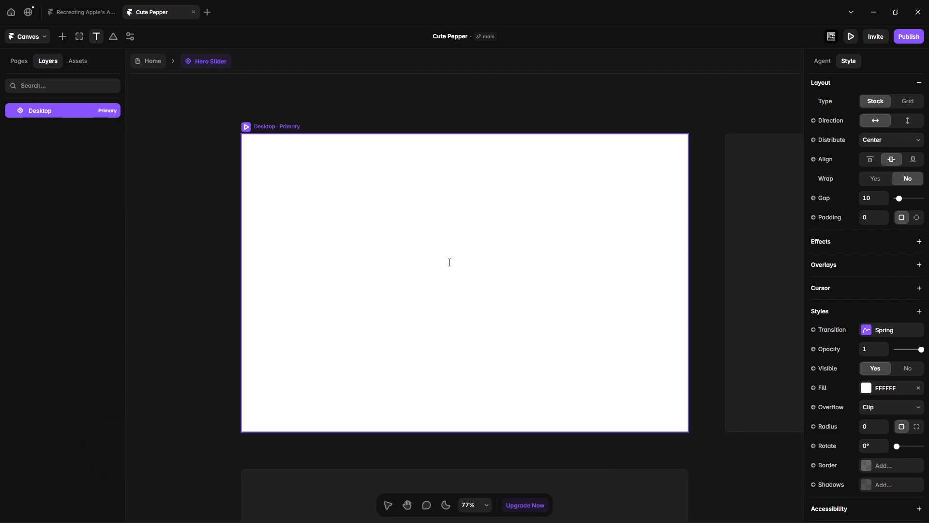
click(450, 262)
text(Ai)
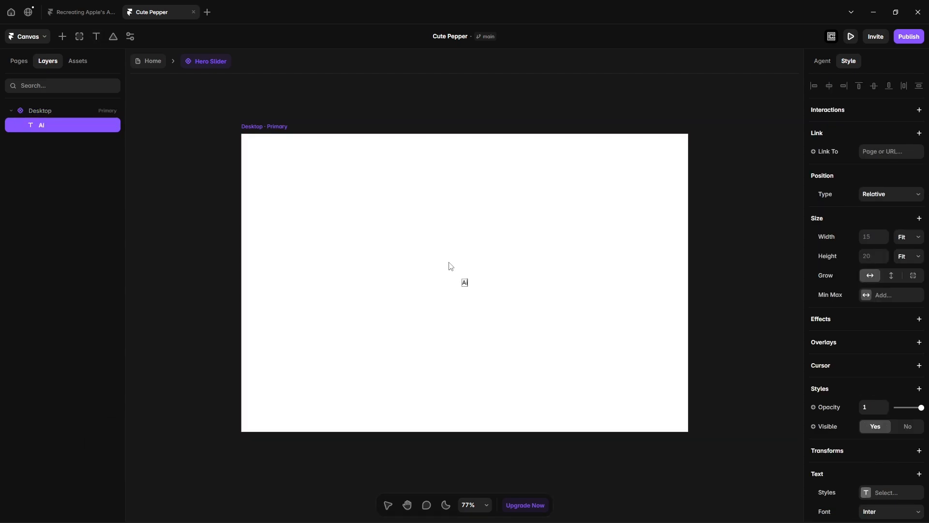
text(rPods Max 2)
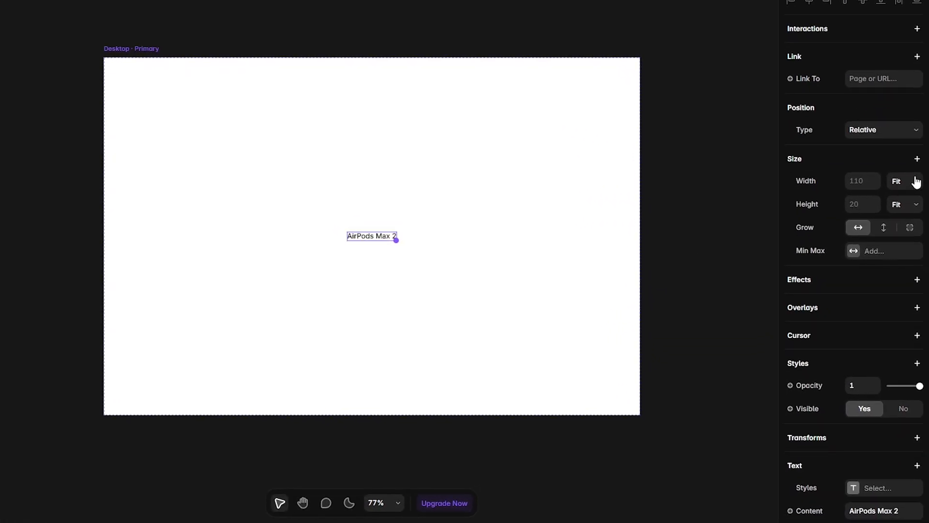
Step: Set the "AirPods Max 2" text's width to Fill and center its text alignment
click(916, 182)
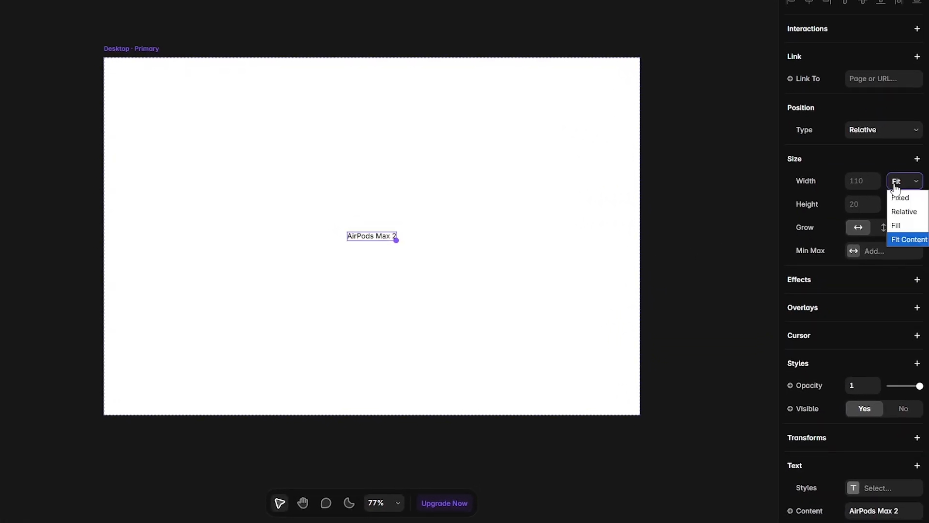
click(904, 237)
scroll(841, 309, down, 6)
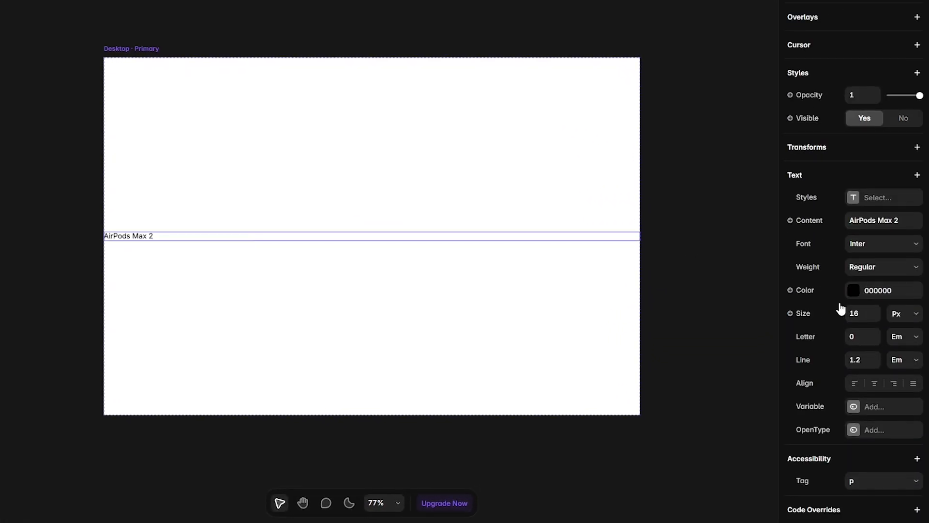
click(876, 387)
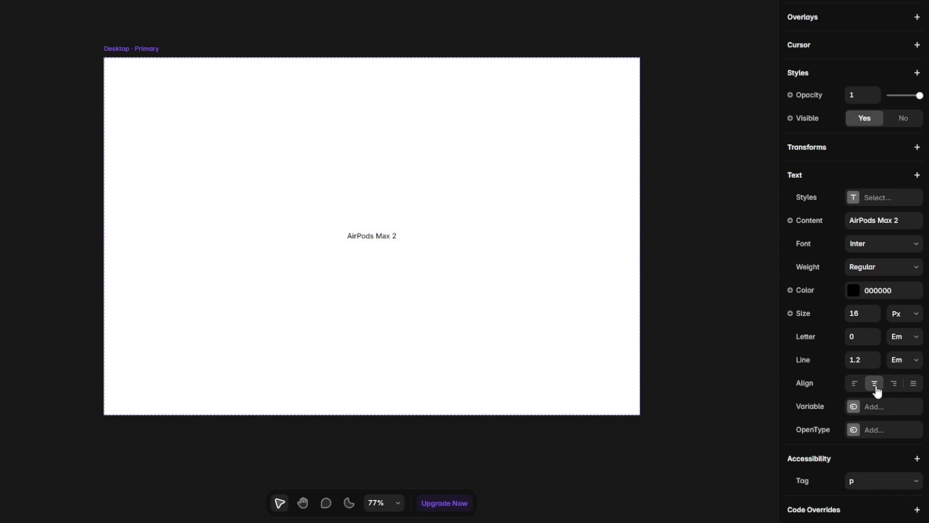
Step: Style the "AirPods Max 2" text with Medium weight, 130 px size and -0.02 em letter spacing
click(867, 268)
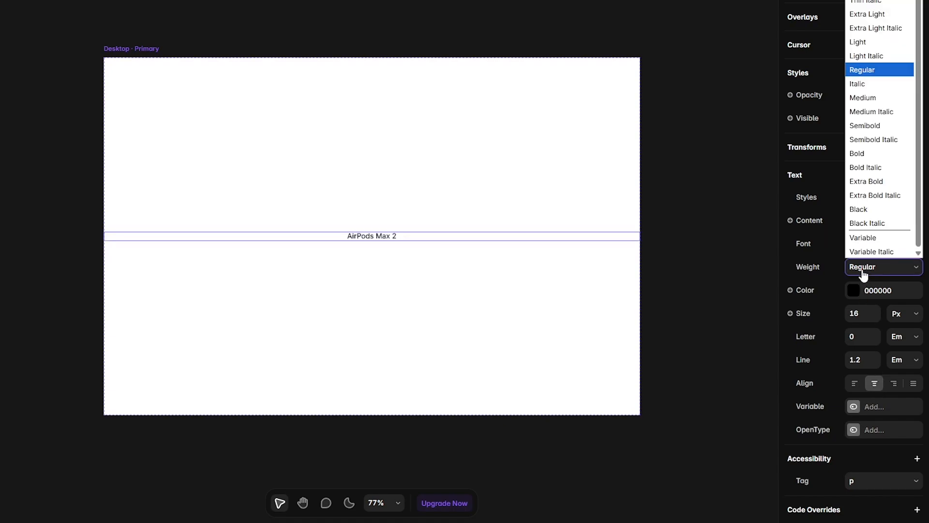
click(860, 96)
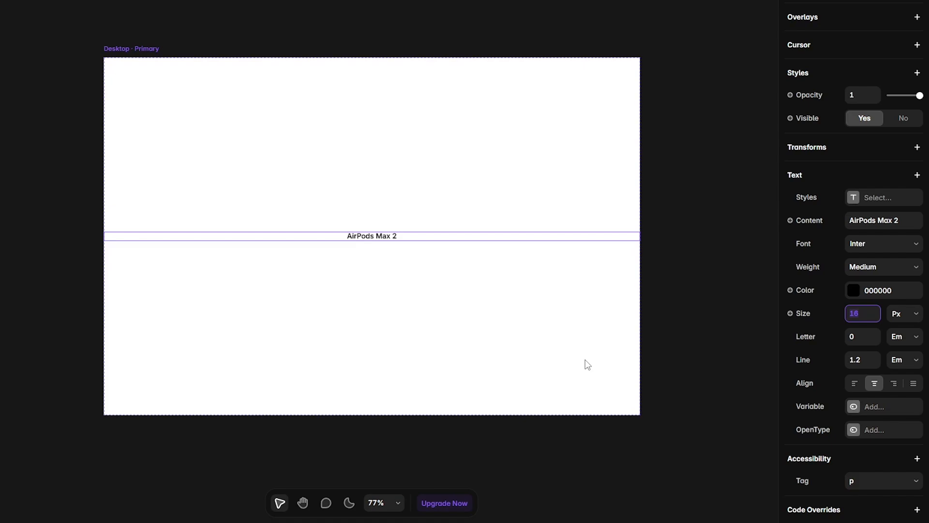
text(130)
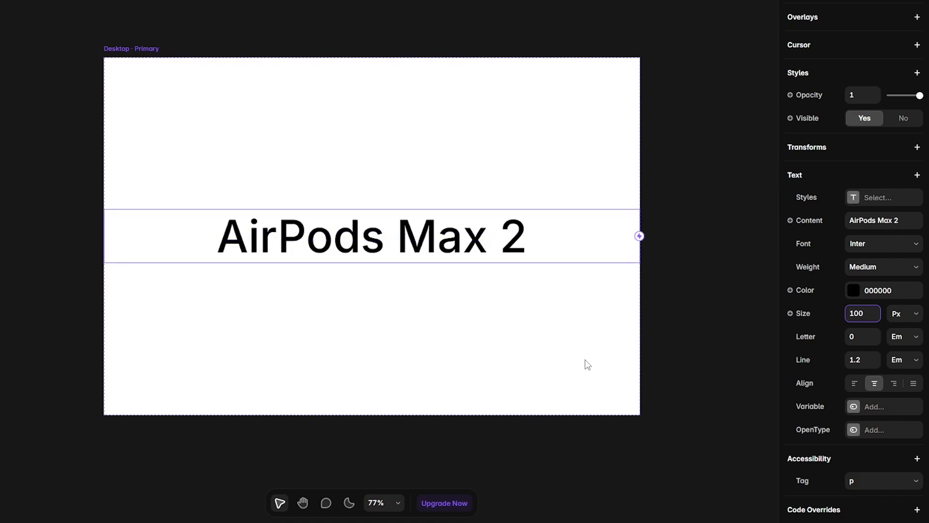
key(Tab)
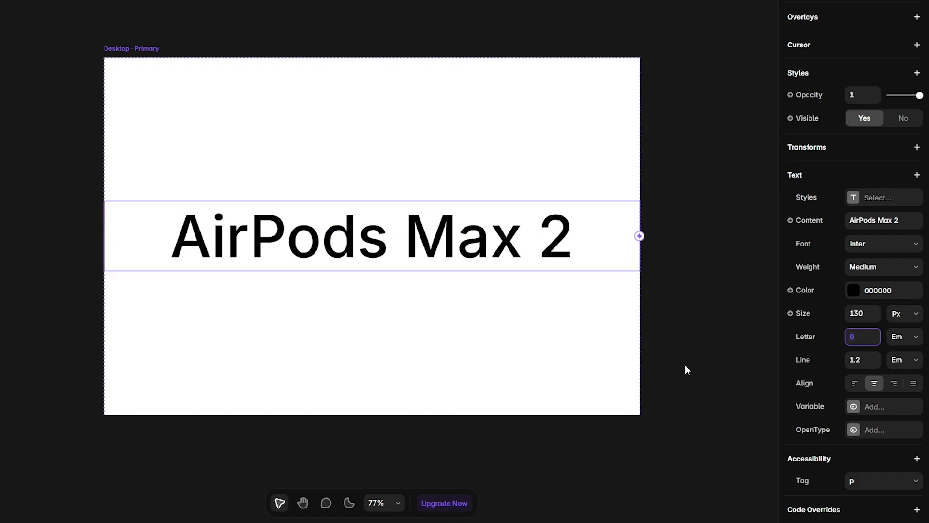
key(Down)
key(Down)
click(707, 255)
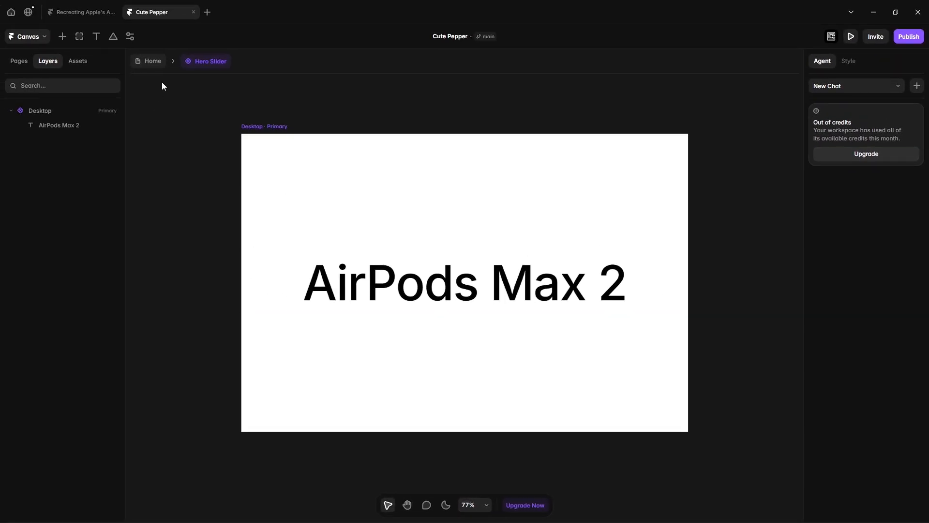
Step: Preview the Home page and narrow it to 320 px wide to check how the heading responds
click(148, 62)
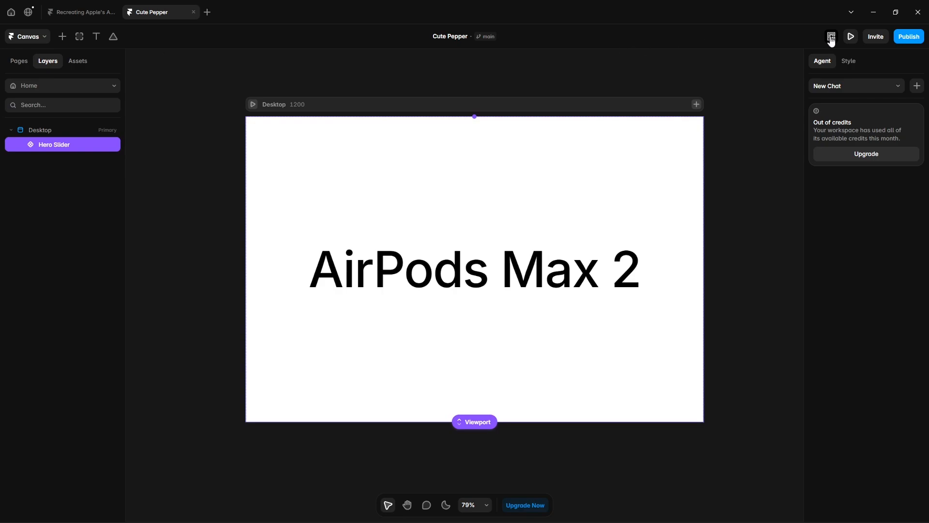
click(851, 36)
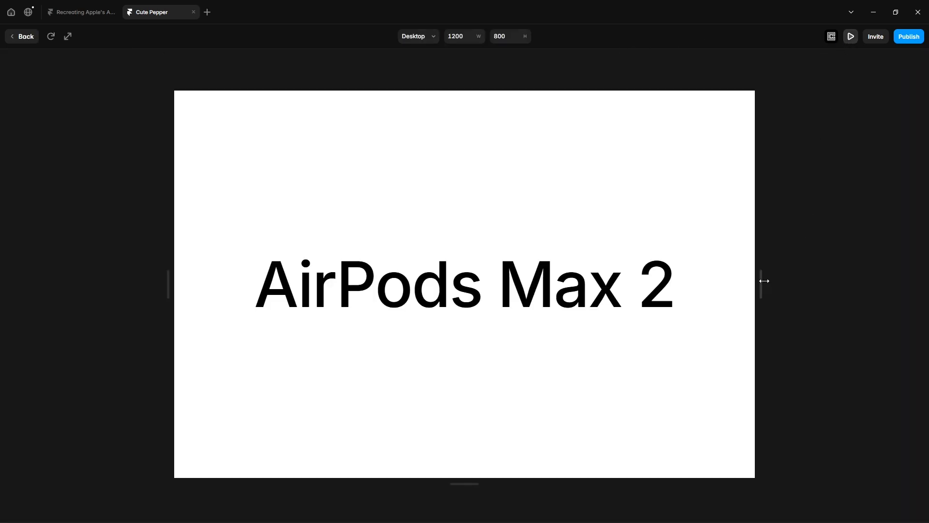
drag(762, 280, 542, 283)
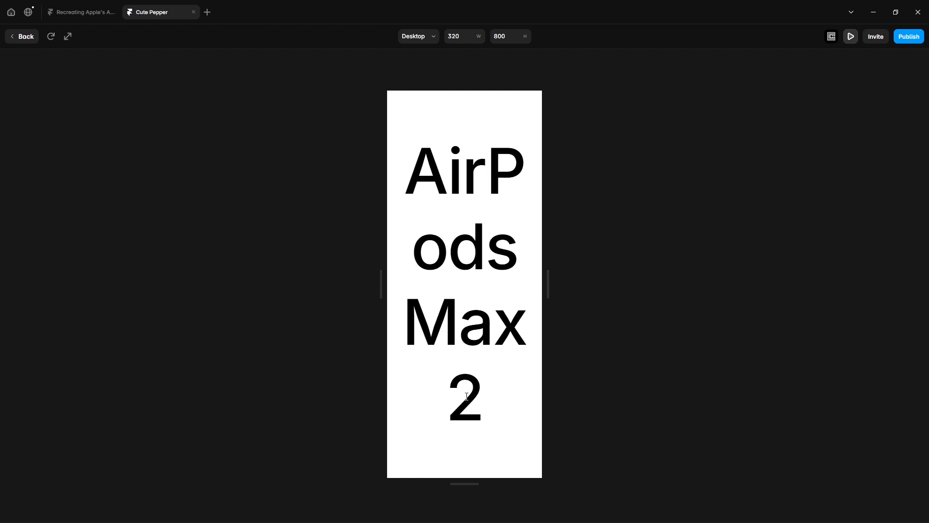
key(Escape)
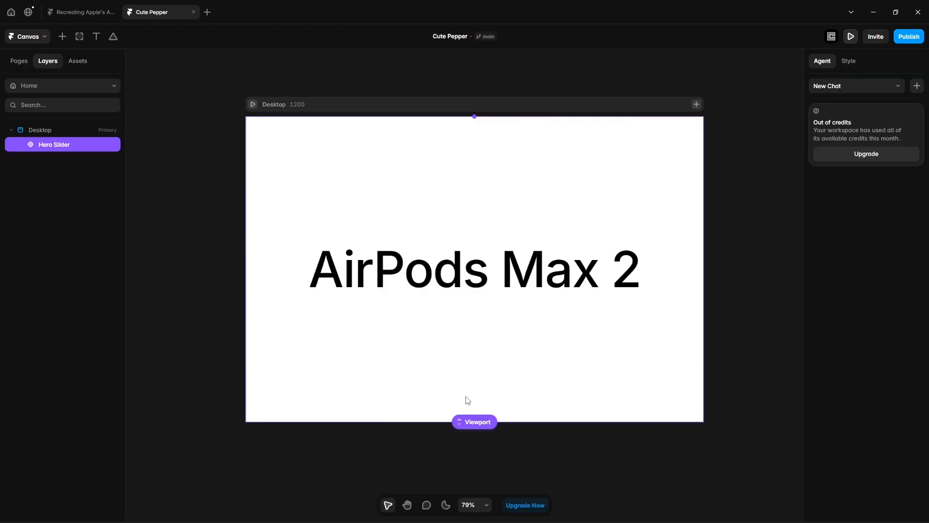
Step: In the Hero Slider component, switch the "AirPods Max 2" text's font size mode to Fit
double_click(474, 278)
click(66, 129)
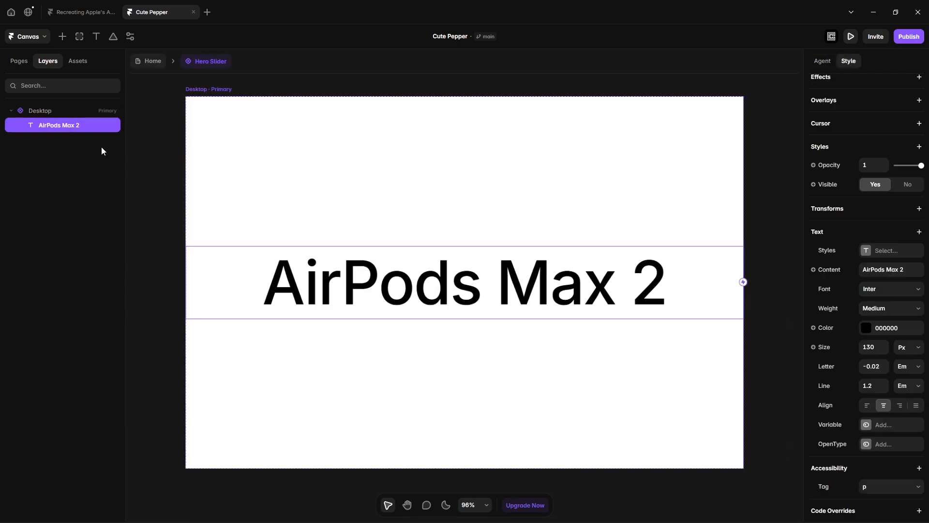
click(908, 348)
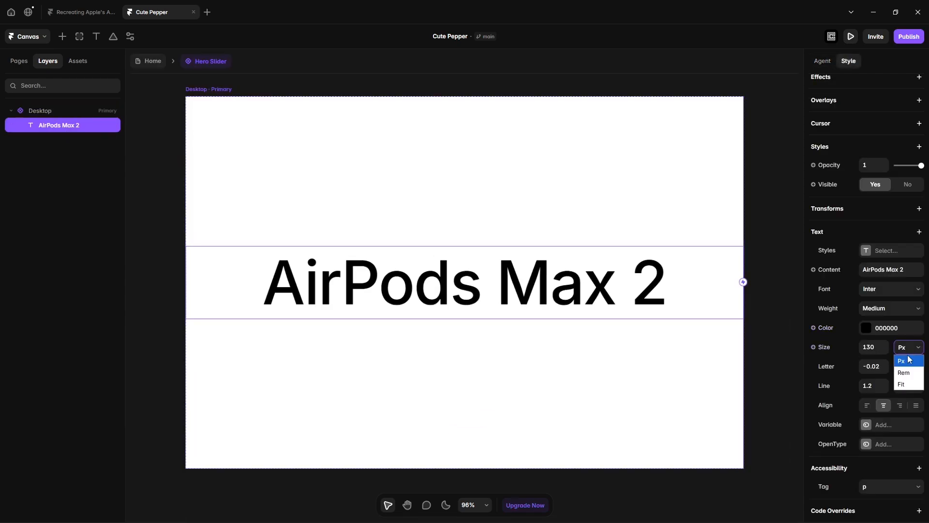
click(904, 385)
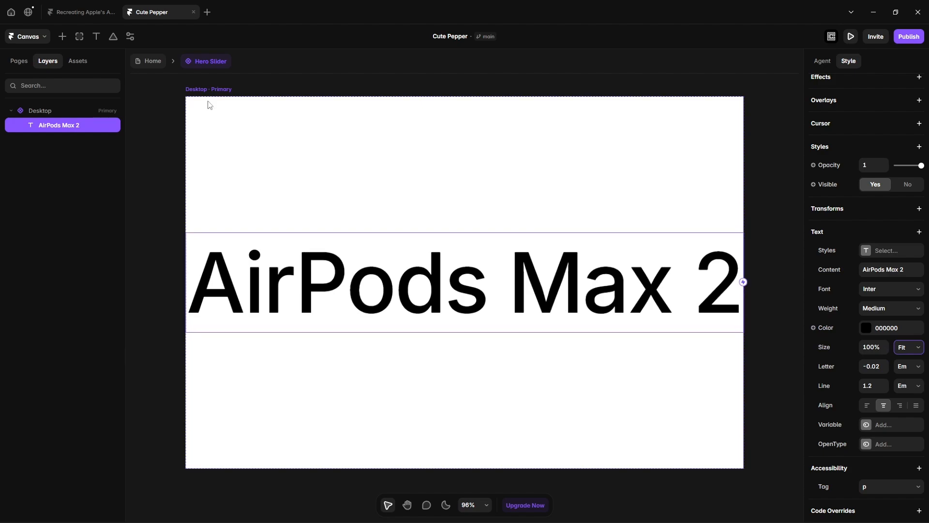
Step: Preview the Home page and resize it to check how the fitted heading scales with the page width
click(150, 62)
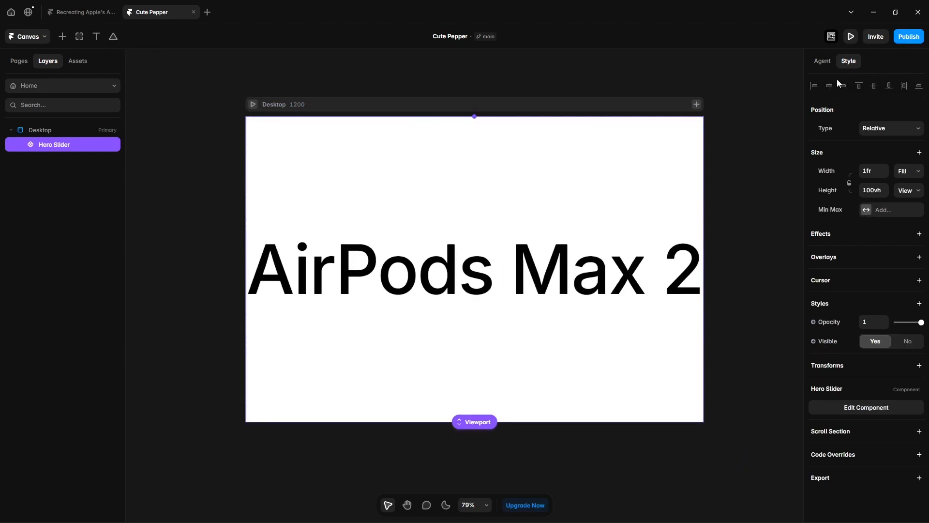
click(851, 36)
mouse_move(760, 290)
mouse_down()
mouse_move(532, 298)
mouse_move(770, 305)
mouse_up()
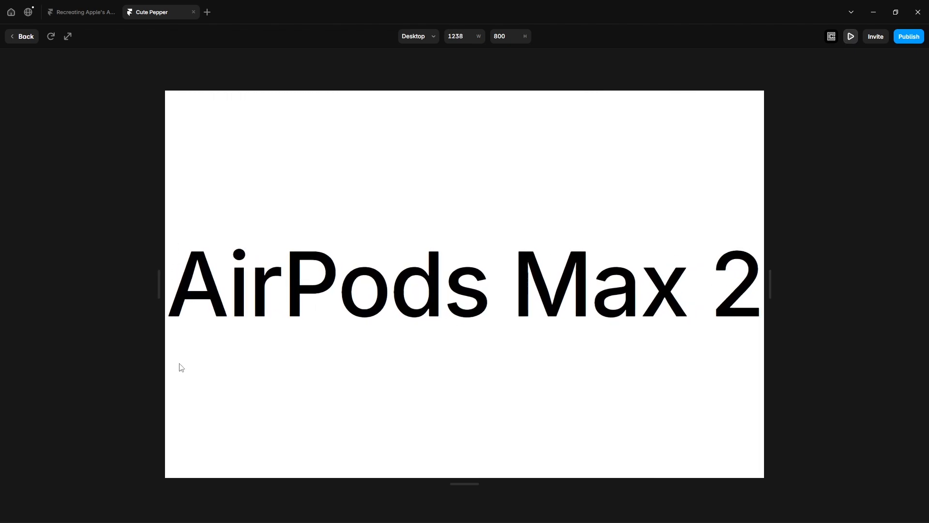
click(22, 36)
Step: In the Hero Slider component, set the "AirPods Max 2" text's fit size to 90%
double_click(506, 277)
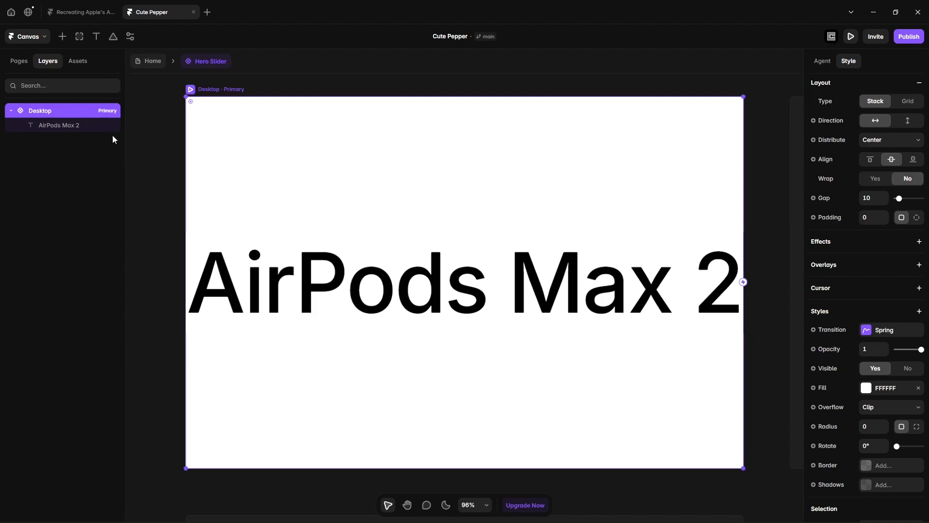
click(426, 275)
click(868, 348)
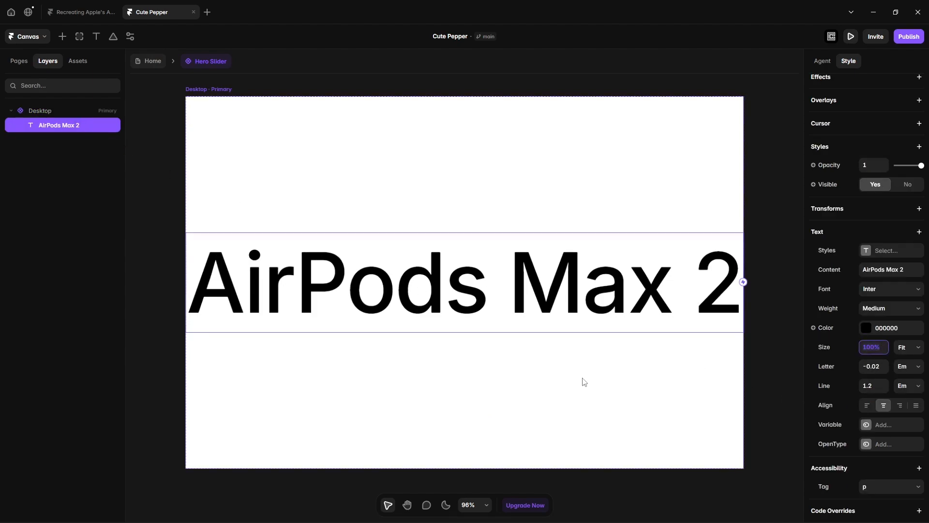
text(90%)
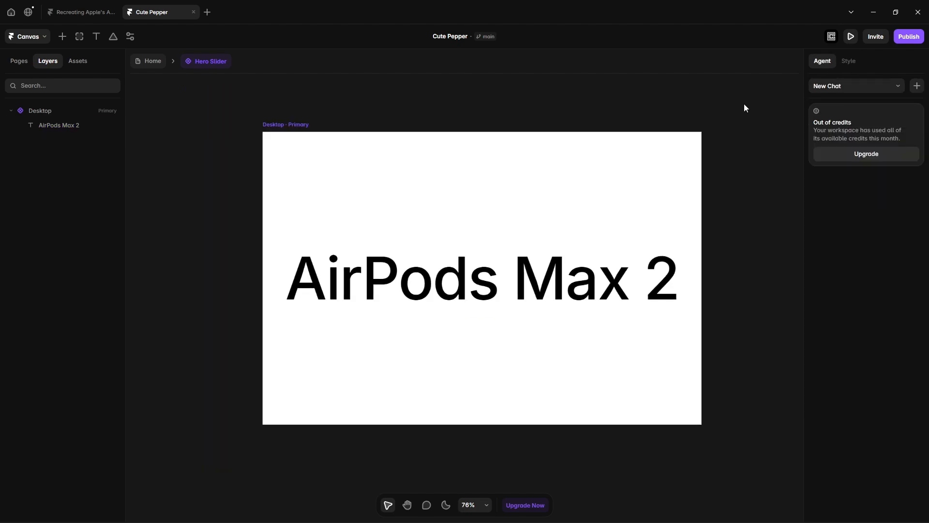
Step: Place the headphones image 1.png in the Desktop variant with absolute positioning and center it horizontally and vertically
drag(744, 106, 474, 291)
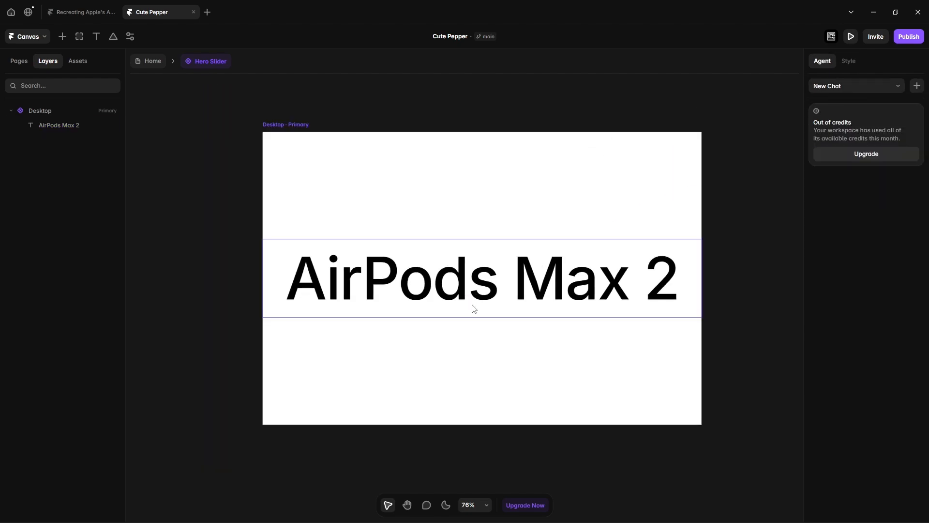
click(881, 195)
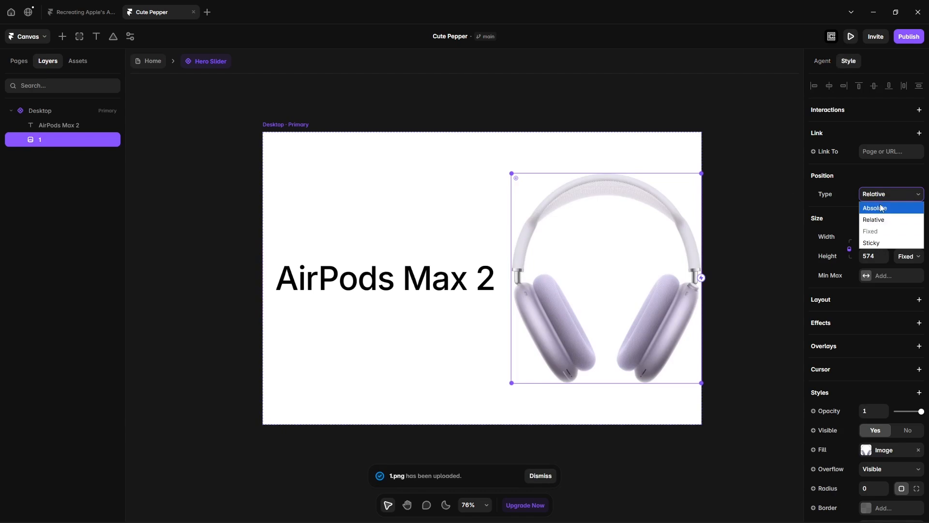
click(881, 208)
click(833, 86)
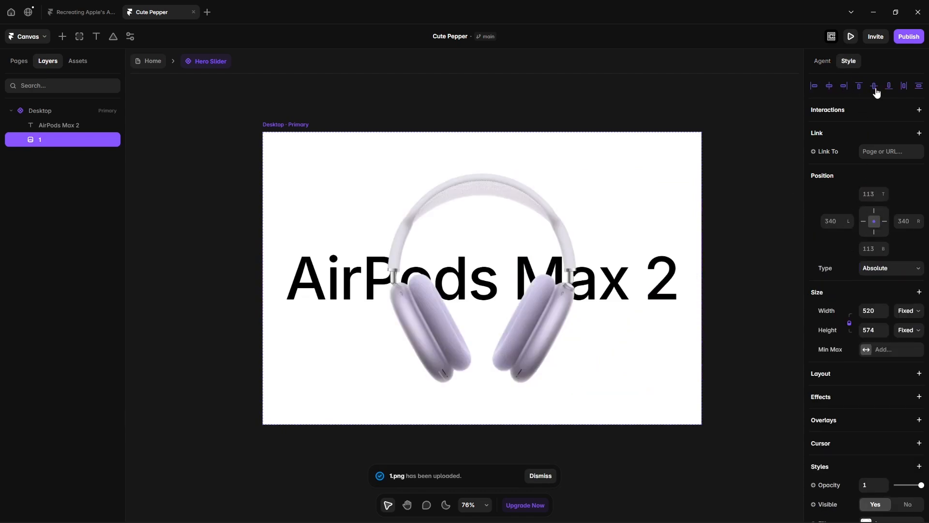
Step: Limit the headphones image to a maximum width of 100% and a maximum height of 100%
click(882, 351)
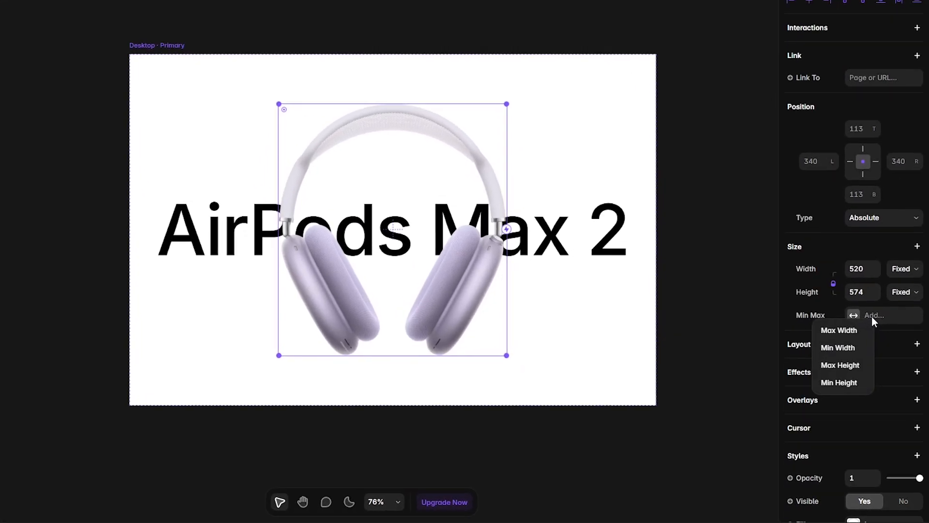
click(856, 330)
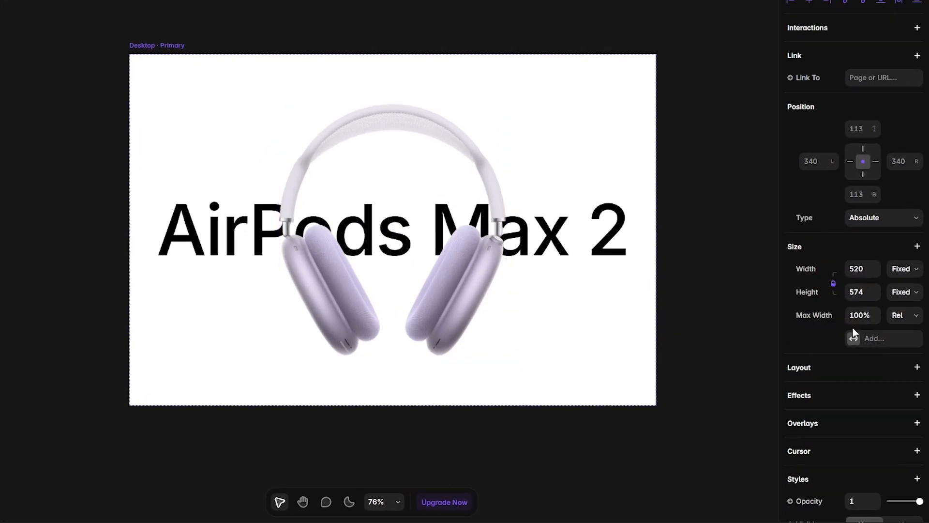
click(879, 338)
click(854, 367)
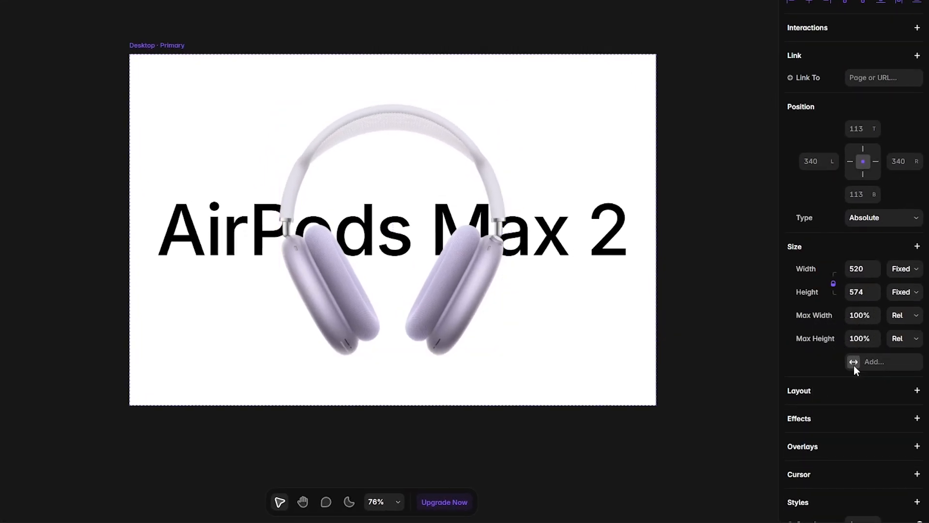
Step: Change the headphones image's fill type to Fit
scroll(843, 419, down, 6)
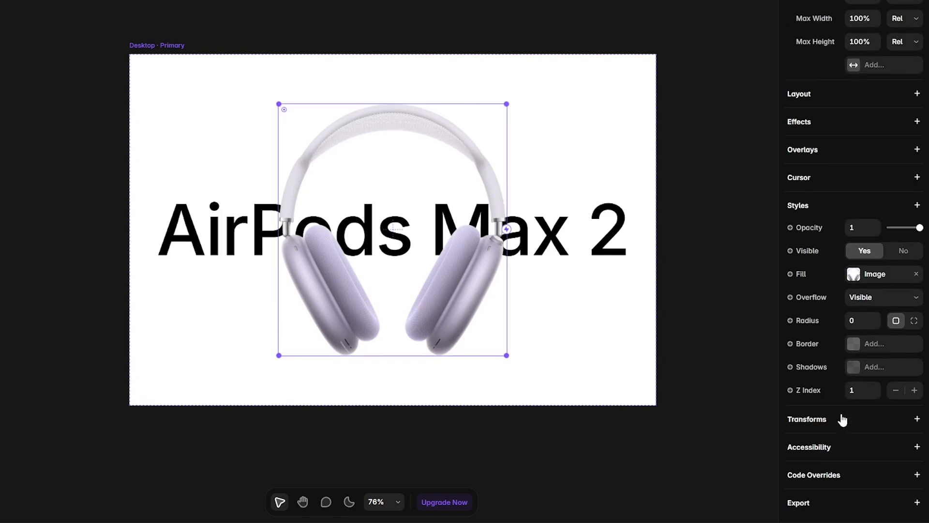
click(853, 276)
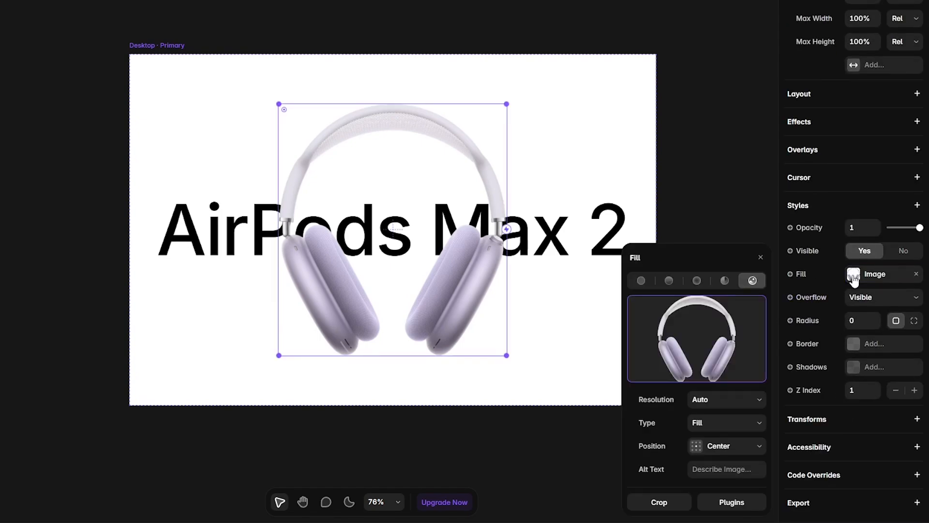
click(705, 429)
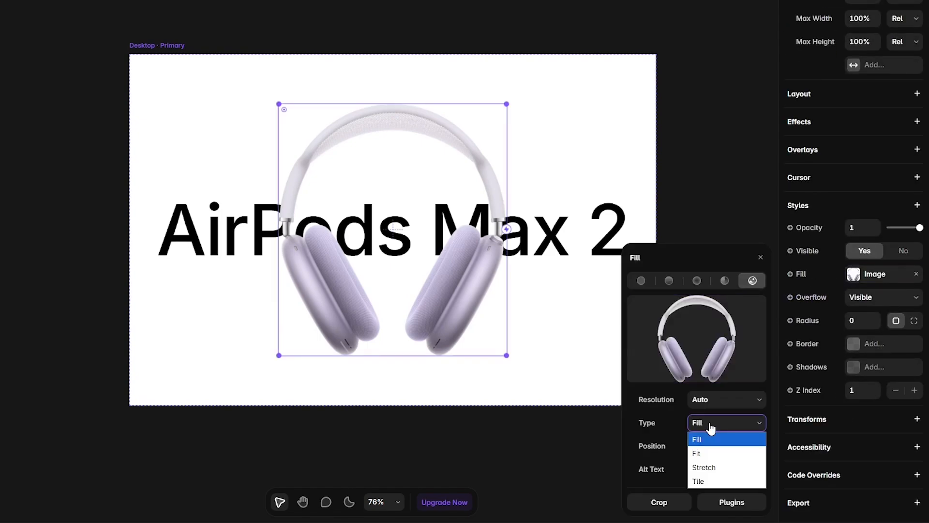
click(705, 455)
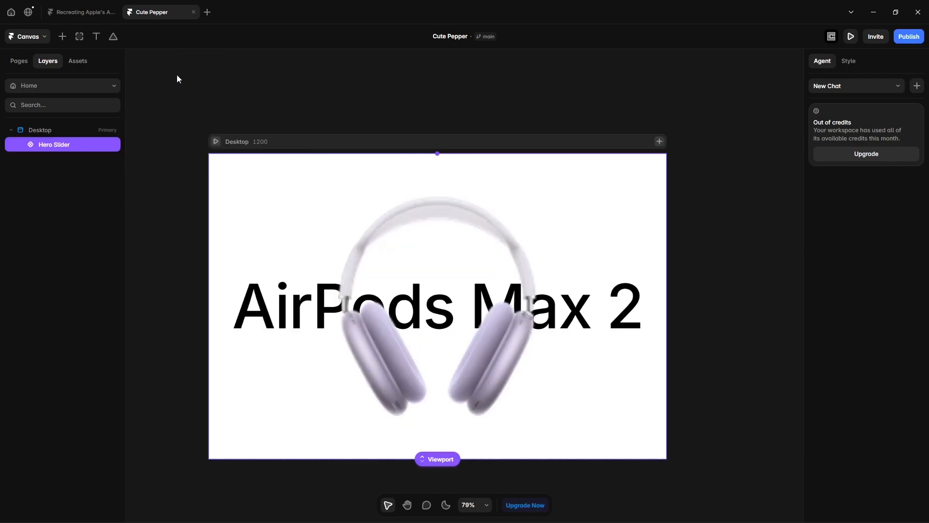
Step: Preview the Home page and narrow it to 320 px wide to check how the headphones image scales
click(851, 37)
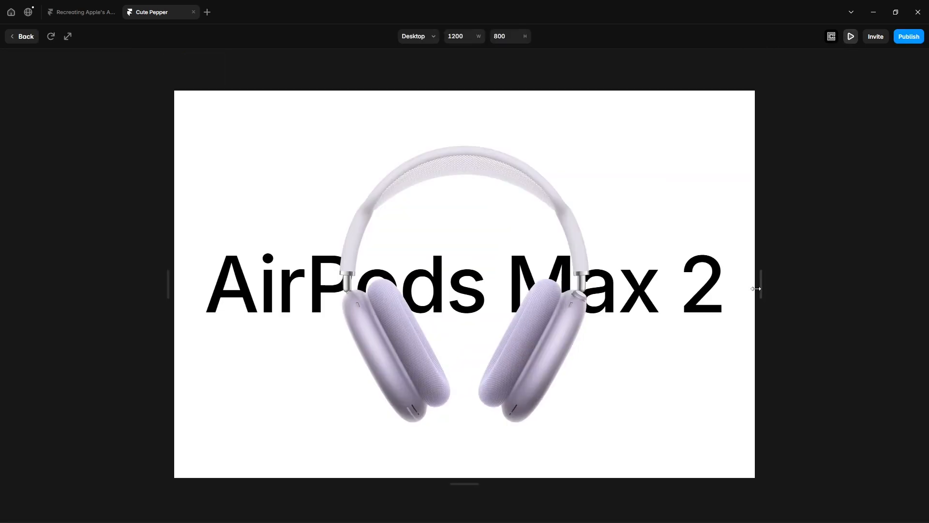
drag(757, 289, 532, 304)
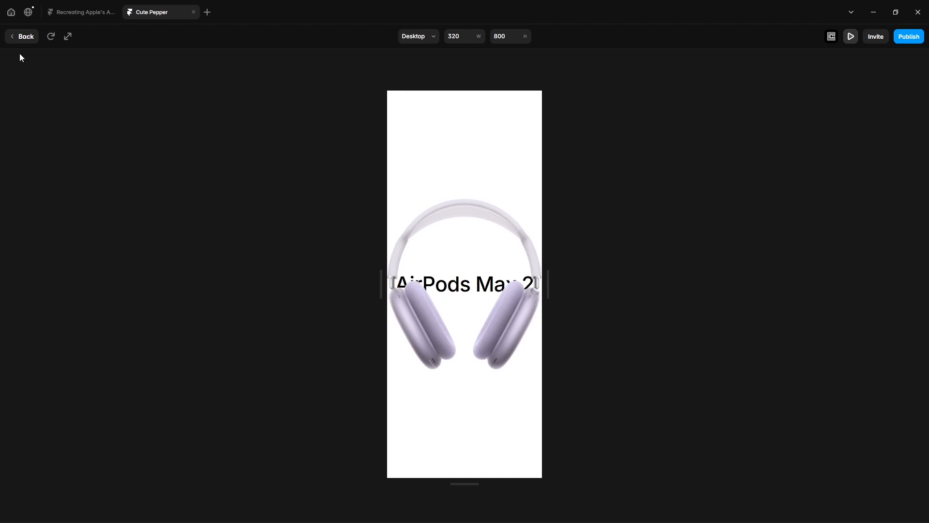
click(22, 37)
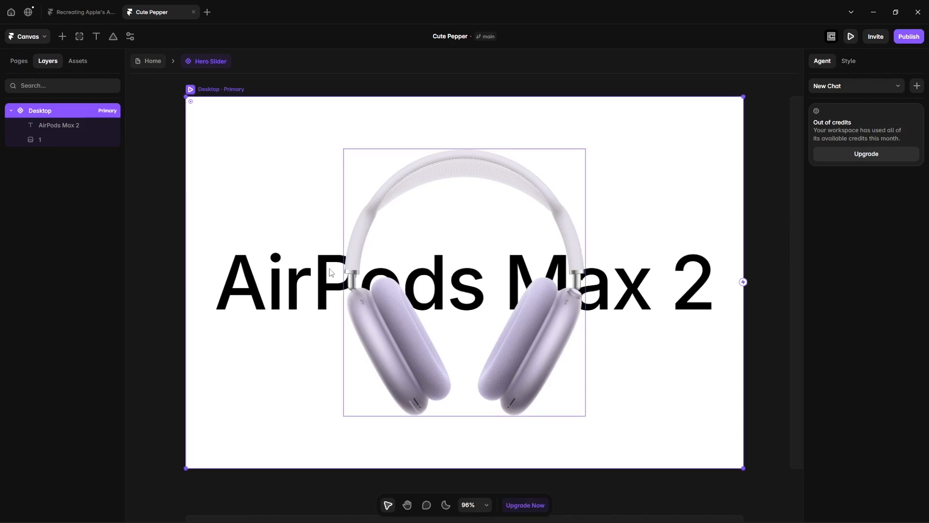
Step: In the Hero Slider component, set the headphones image's maximum width and maximum height to 80%
click(50, 139)
scroll(850, 251, up, 3)
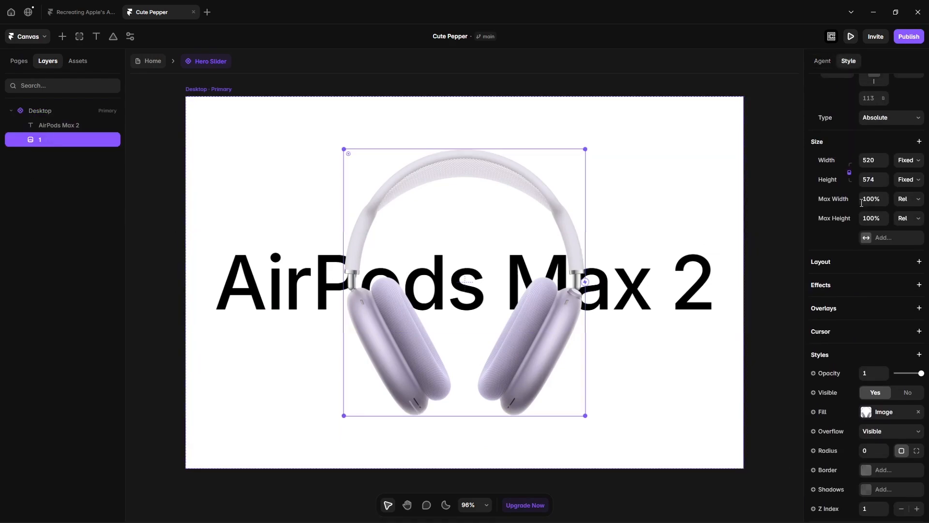
click(862, 203)
text(90%)
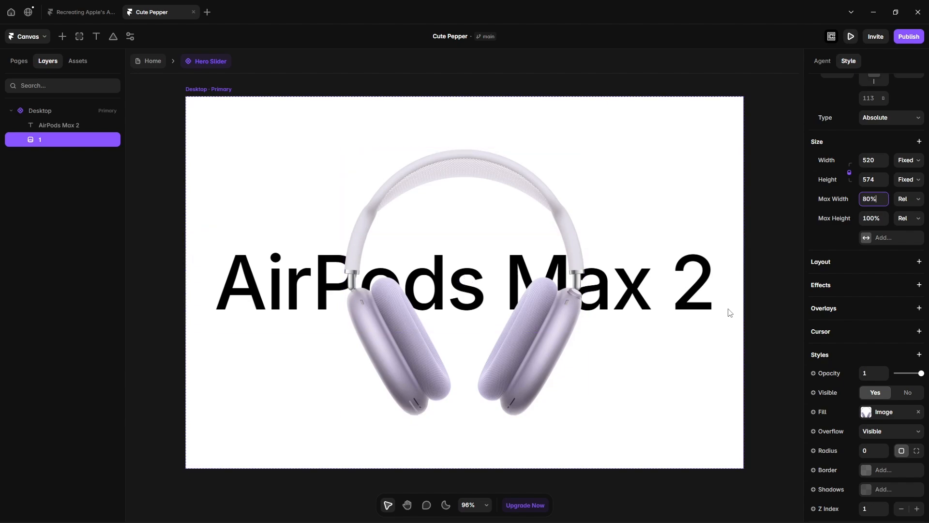
key(Tab)
key(Tab)
text(90%)
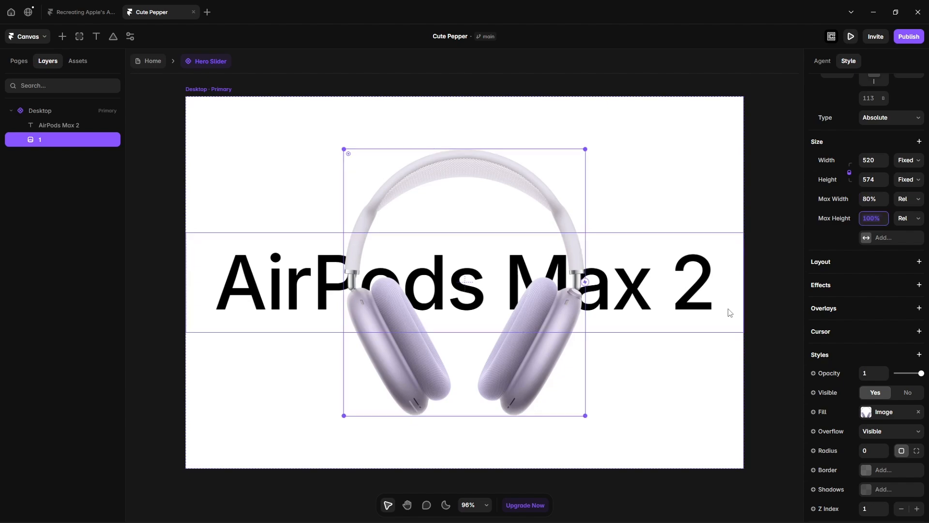
Step: Preview the Home page and widen it to about 1522 px to check the heading and headphones image
click(152, 62)
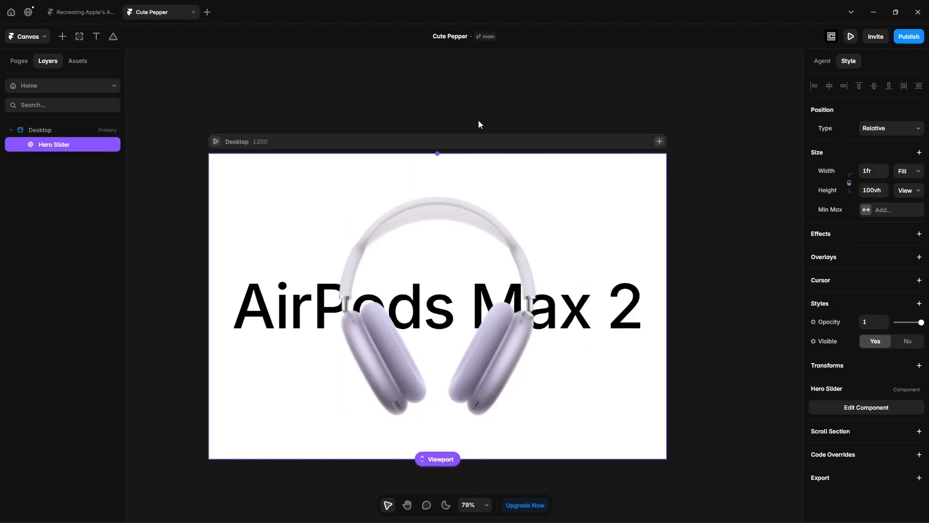
click(851, 36)
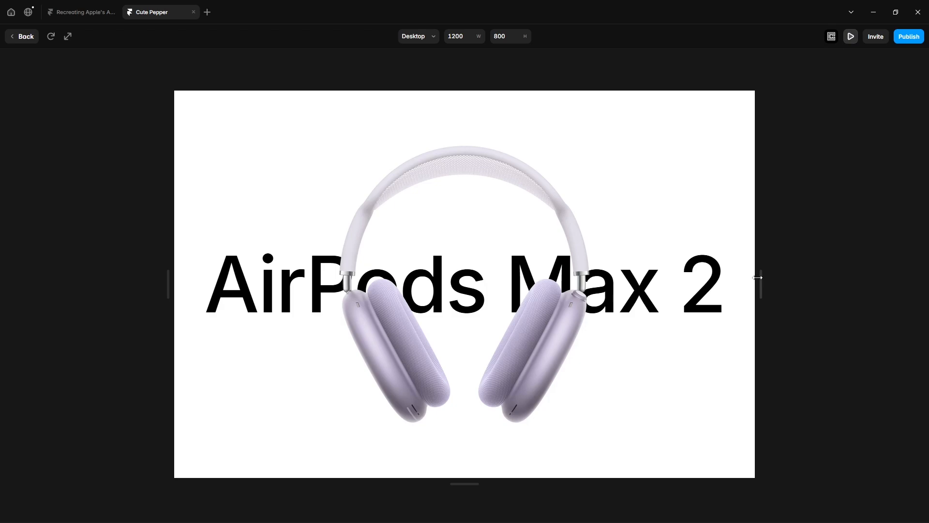
drag(758, 280, 836, 305)
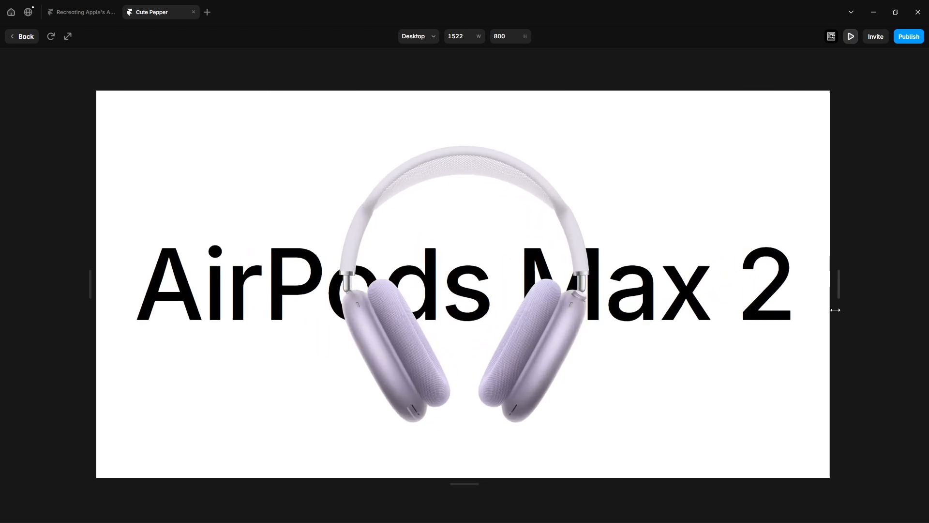
click(32, 44)
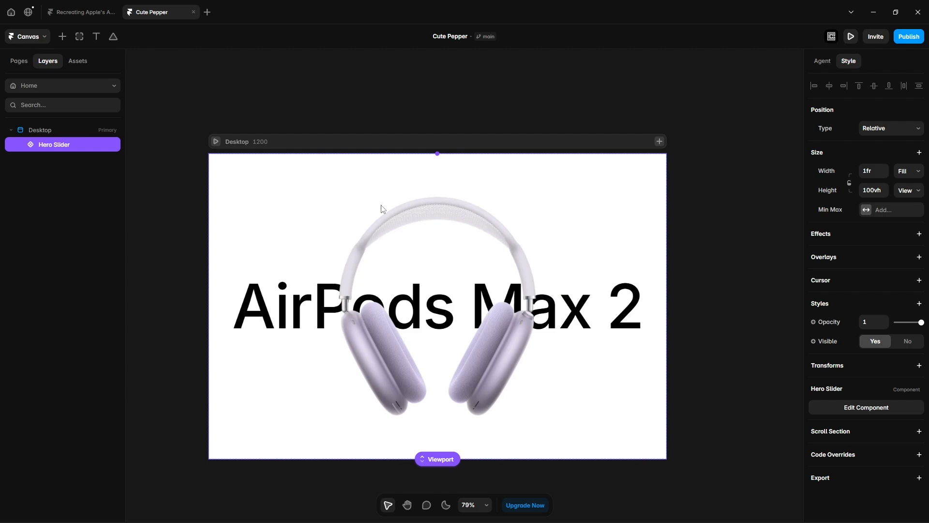
Step: Add a second variant to the Hero Slider component and replace its headphones image with the black headphones
double_click(416, 239)
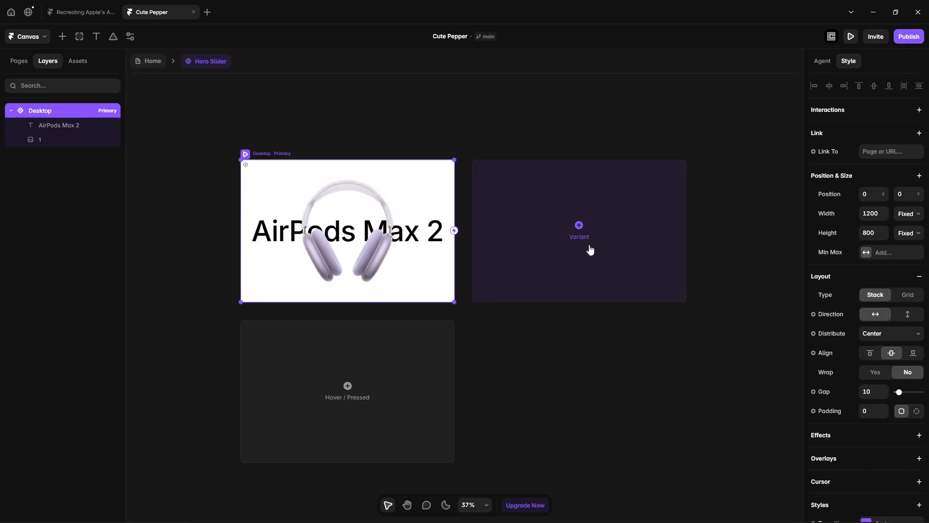
click(592, 250)
click(48, 184)
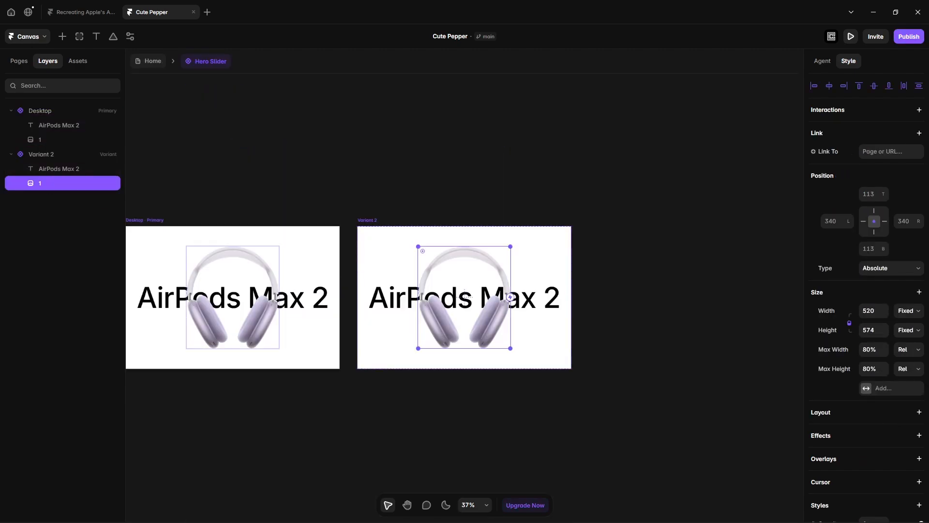
scroll(867, 429, down, 4)
click(874, 372)
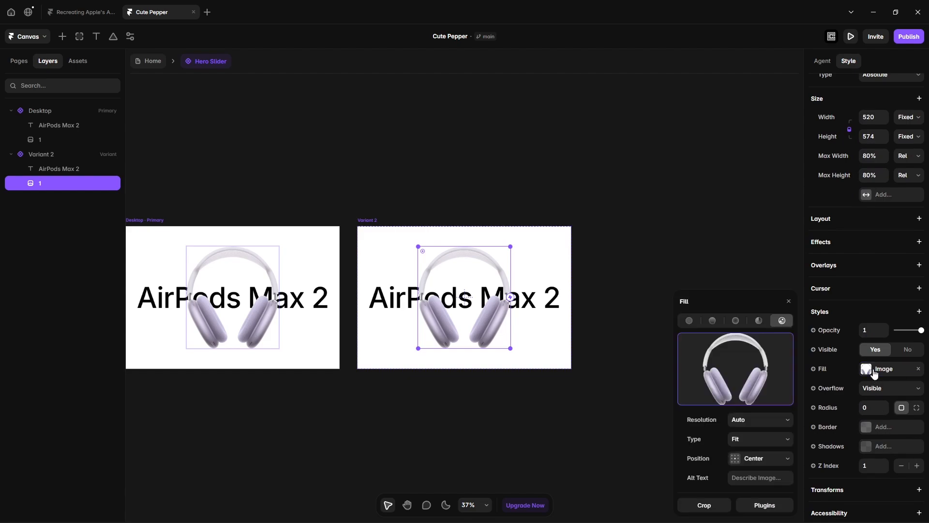
drag(764, 337, 732, 372)
click(432, 430)
key(space)
drag(378, 434, 489, 413)
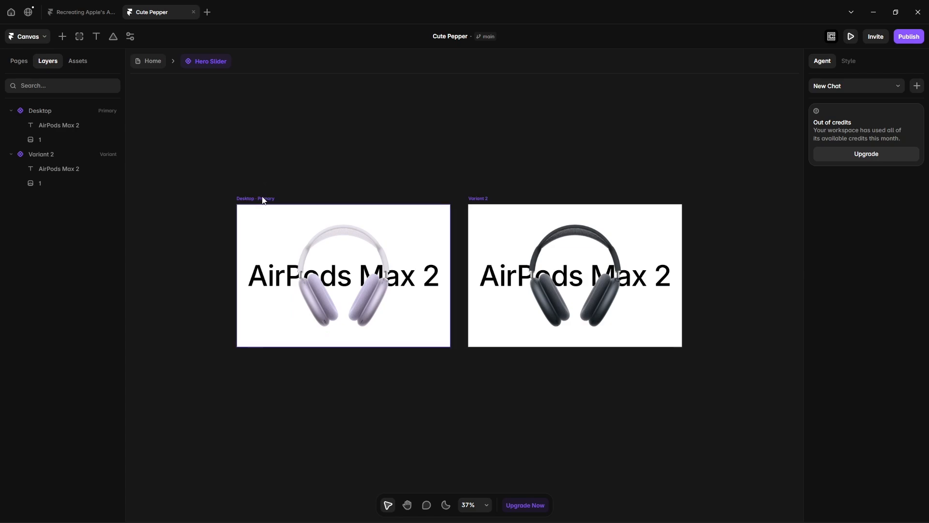
Step: Connect the Desktop variant to Variant 2 with an Appear interaction and a 1 s delay
click(263, 198)
drag(449, 286, 544, 283)
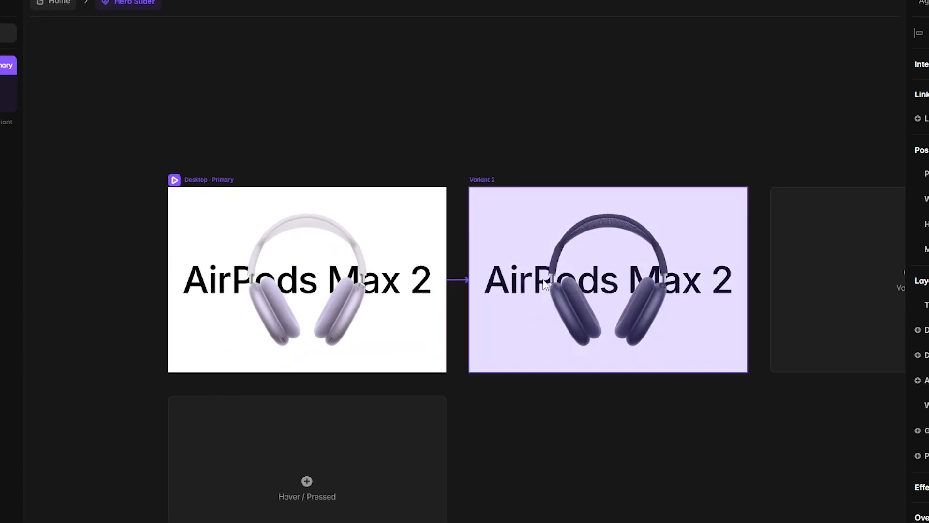
click(494, 371)
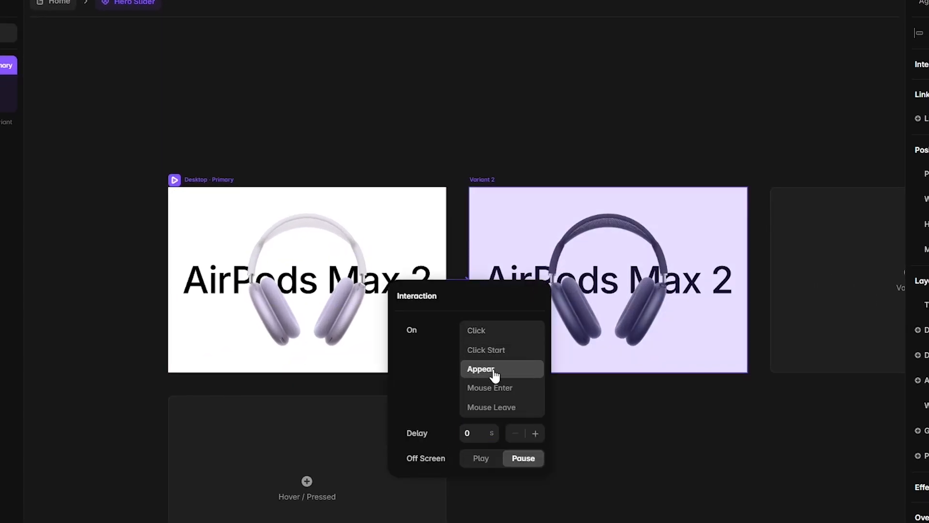
click(473, 435)
text(1)
click(444, 137)
Step: Connect Variant 2 back to the Desktop variant with an Appear interaction and a 1 s delay
click(588, 215)
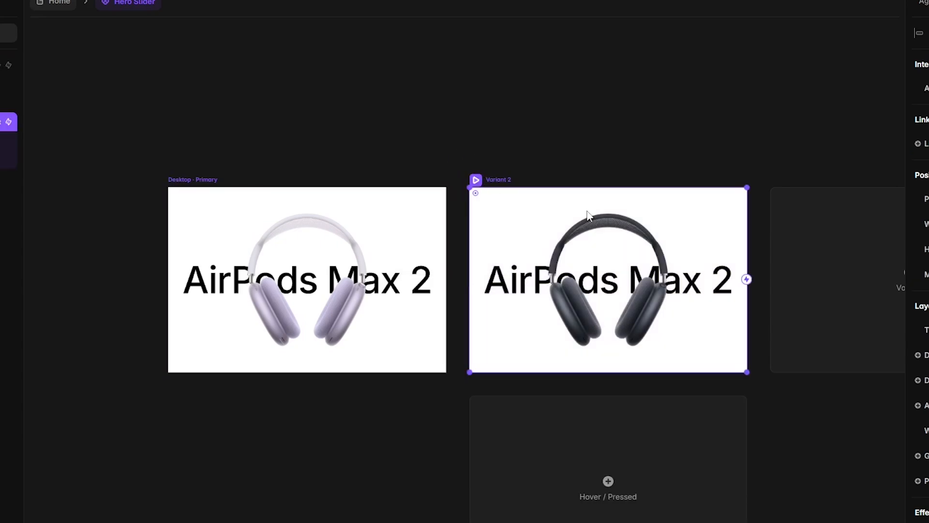
drag(747, 280, 373, 317)
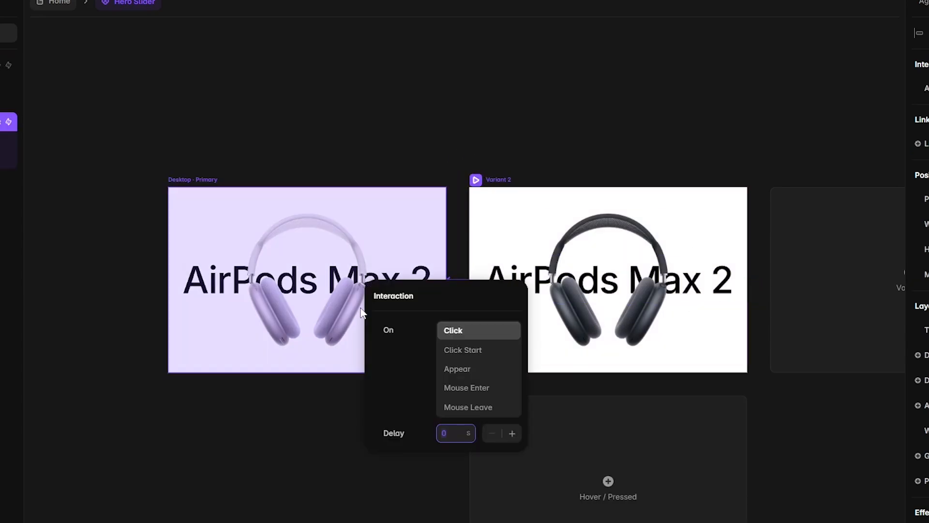
click(493, 374)
text(1)
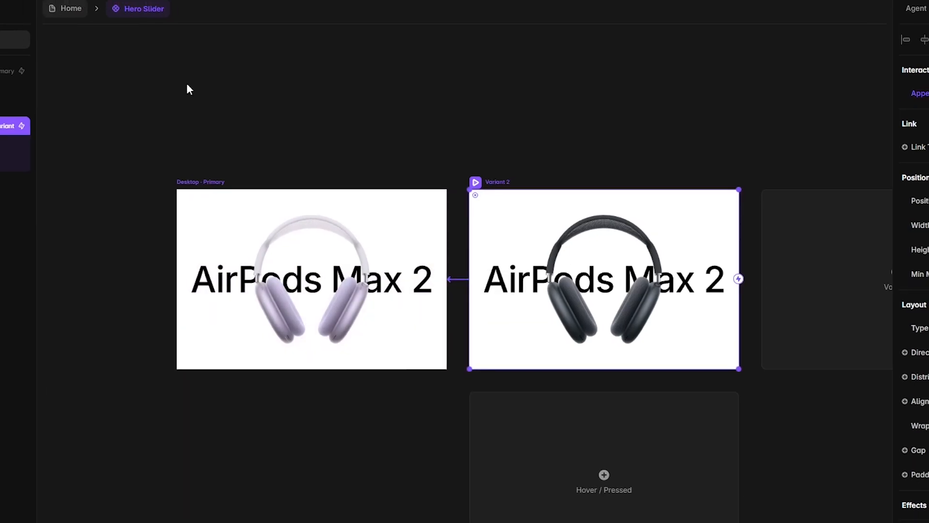
Step: Return to the Home page and preview how the Hero Slider switches between its headphones images
click(57, 2)
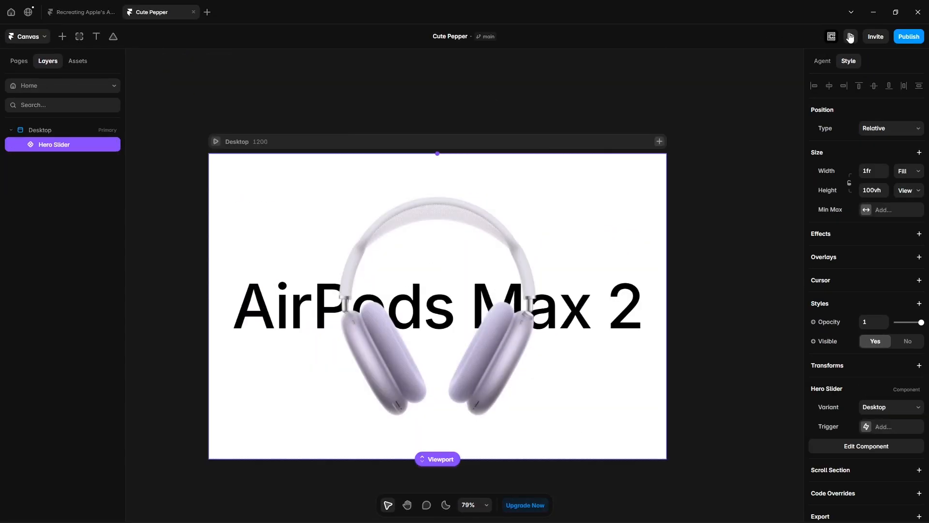
click(851, 37)
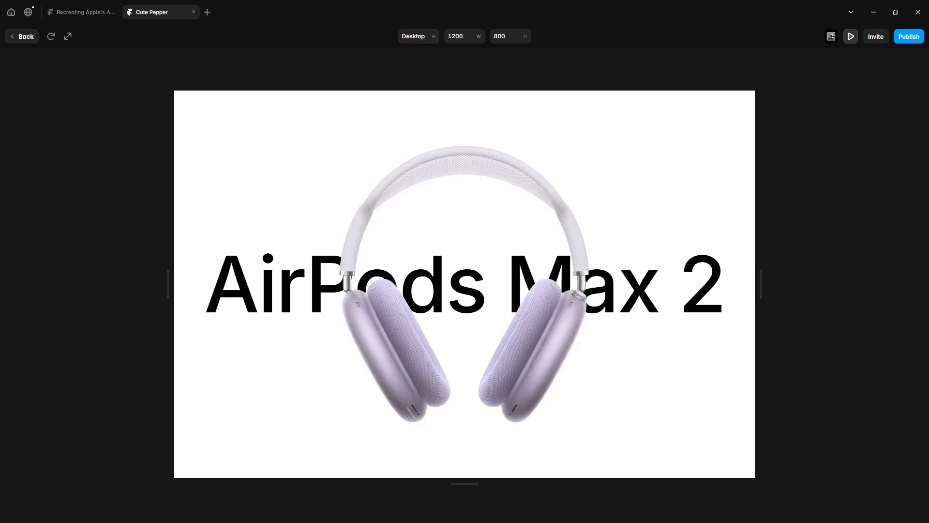
key(Escape)
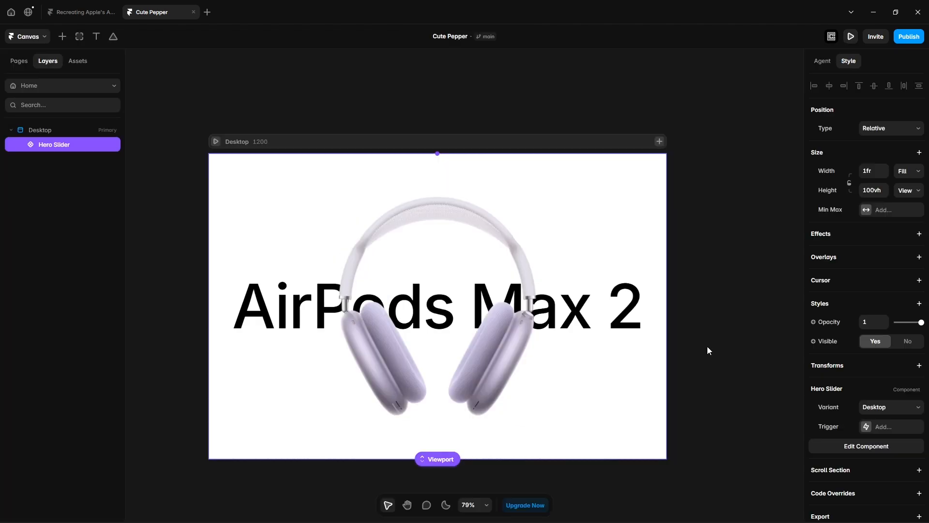
Step: Open the Hero Slider component for editing and delete Variant 2
double_click(521, 307)
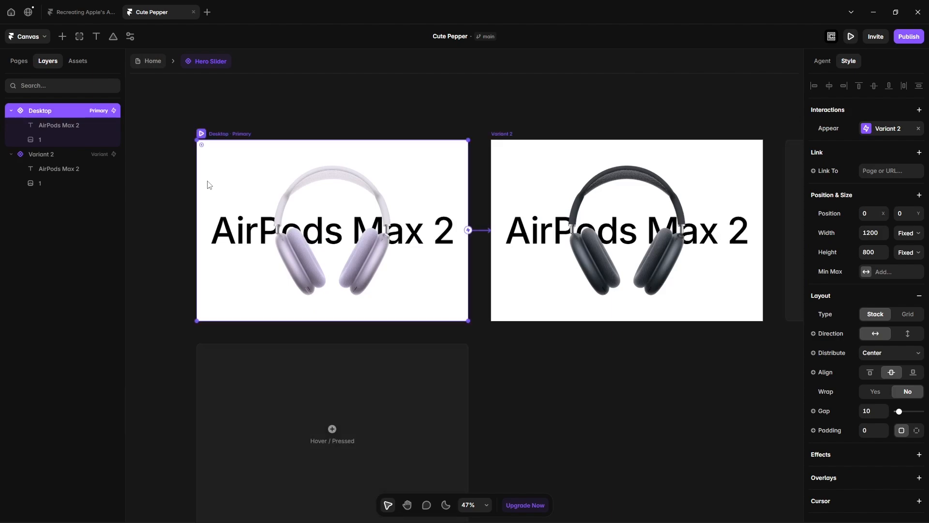
scroll(209, 184, down, 2)
click(435, 143)
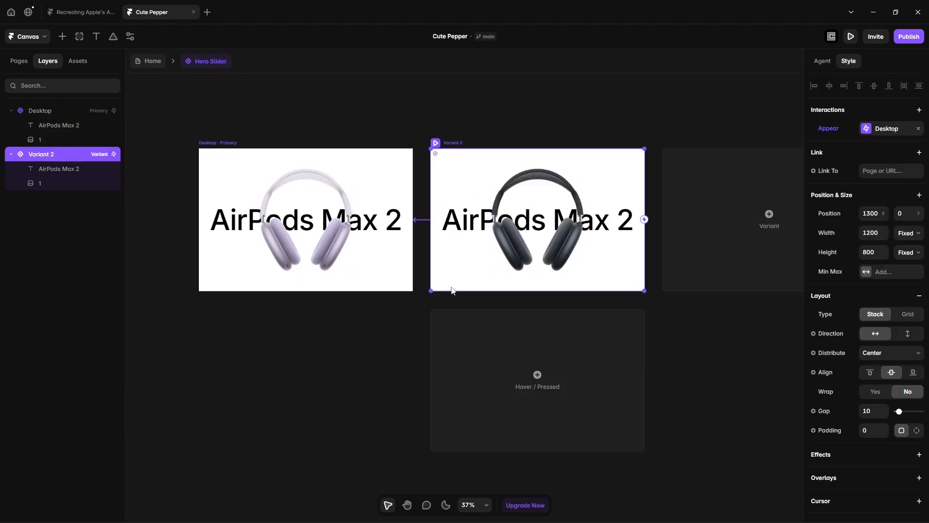
key(Delete)
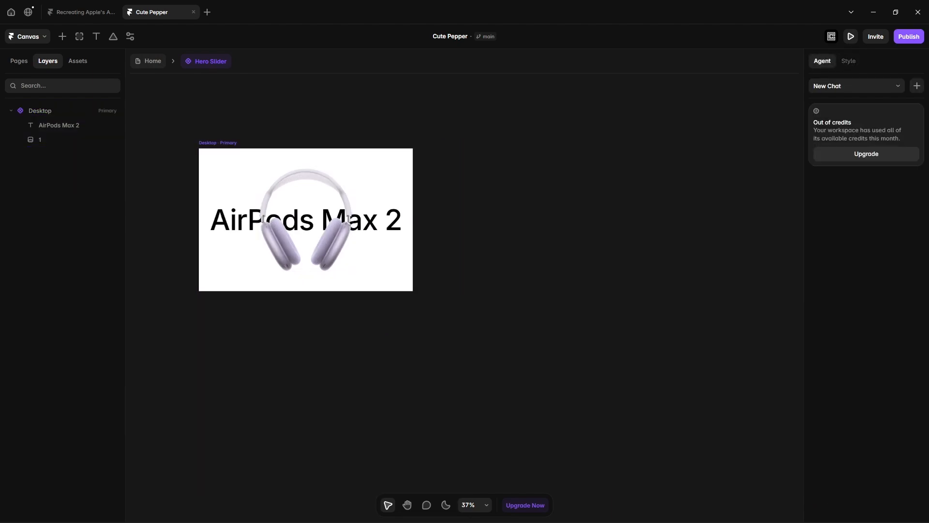
Step: Add the black headphones image to the Desktop variant and limit its max width and max height to 80%
drag(919, 184, 324, 243)
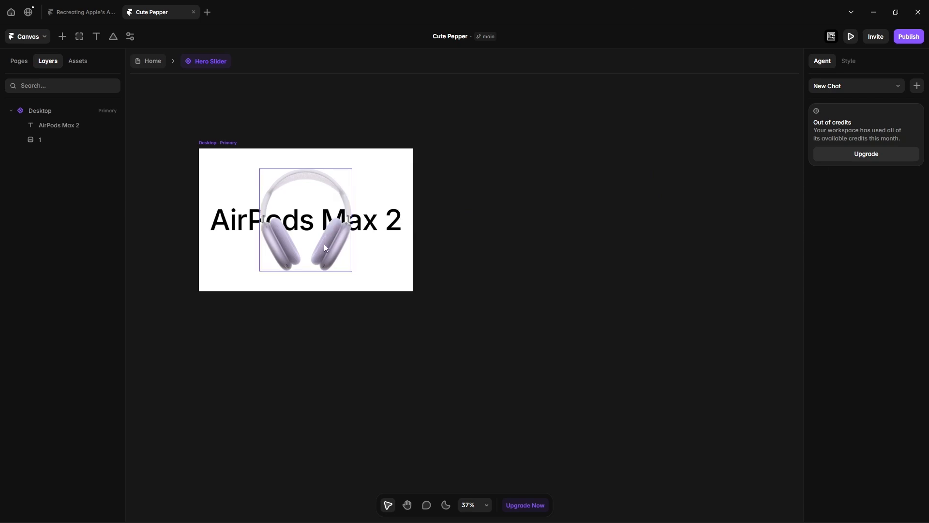
click(893, 276)
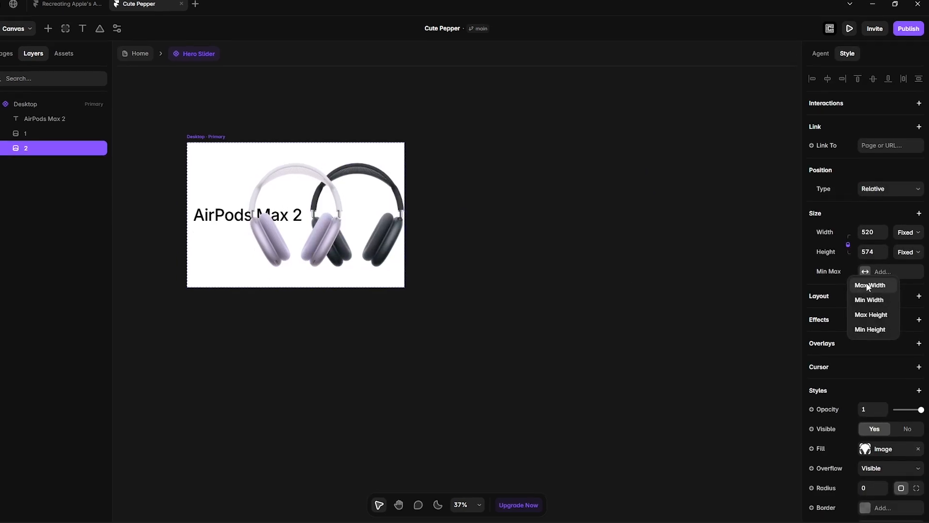
click(870, 285)
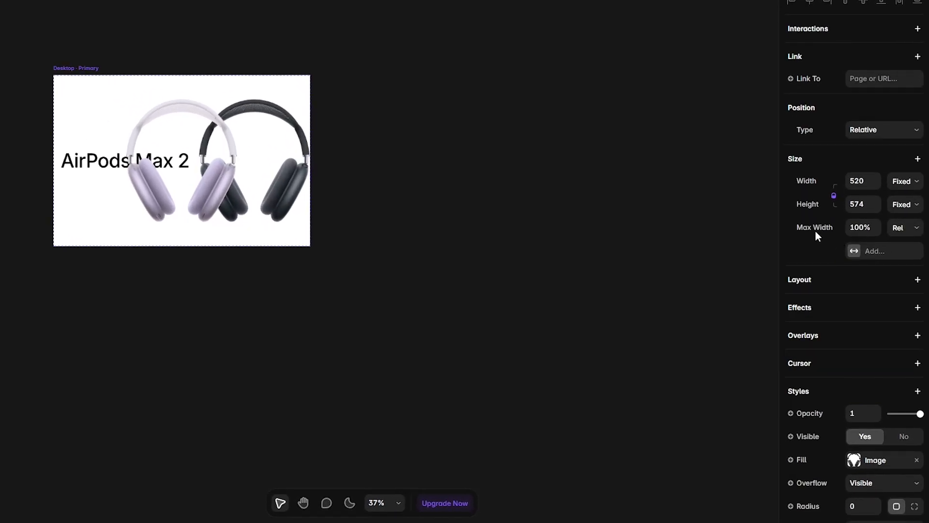
click(873, 250)
click(862, 281)
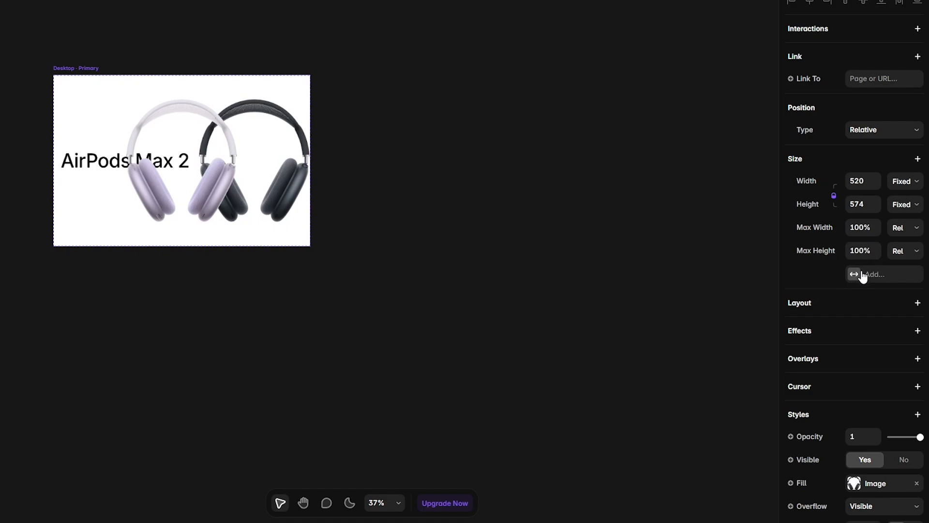
click(859, 233)
text(80)
key(Tab)
key(Tab)
text(80%)
Step: Set the black headphones image's fill type to Fit
scroll(858, 364, down, 4)
click(868, 298)
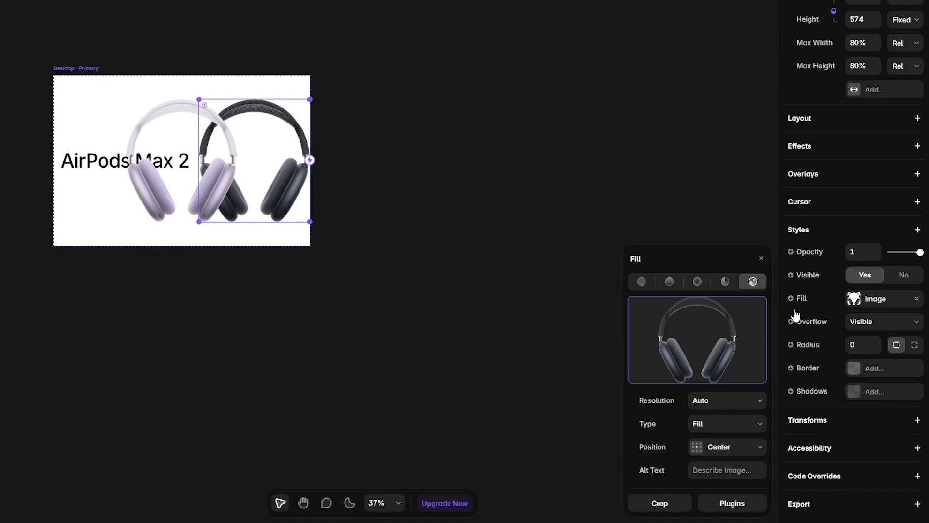
click(717, 430)
click(700, 454)
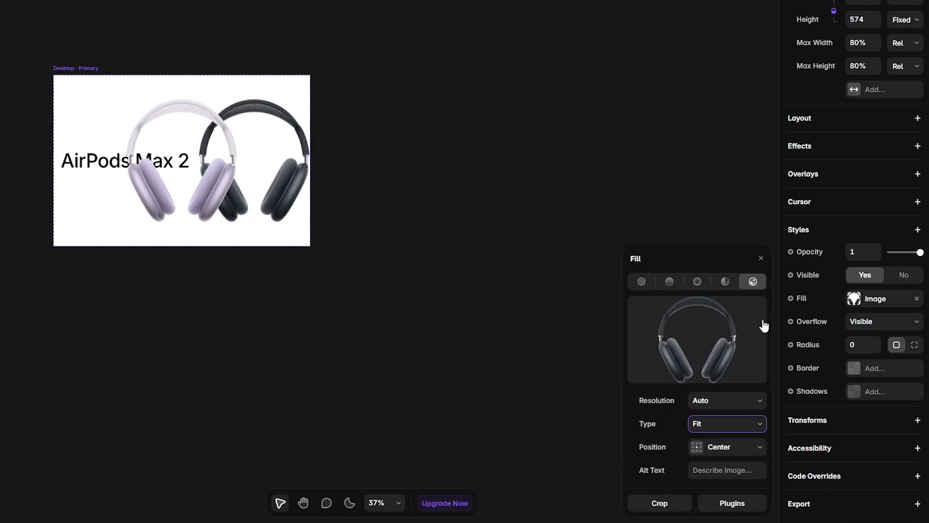
Step: Position the black headphones image absolutely, centered in the Desktop variant, with its opacity set to 0
scroll(862, 192, up, 2)
scroll(862, 192, up, 2)
click(871, 128)
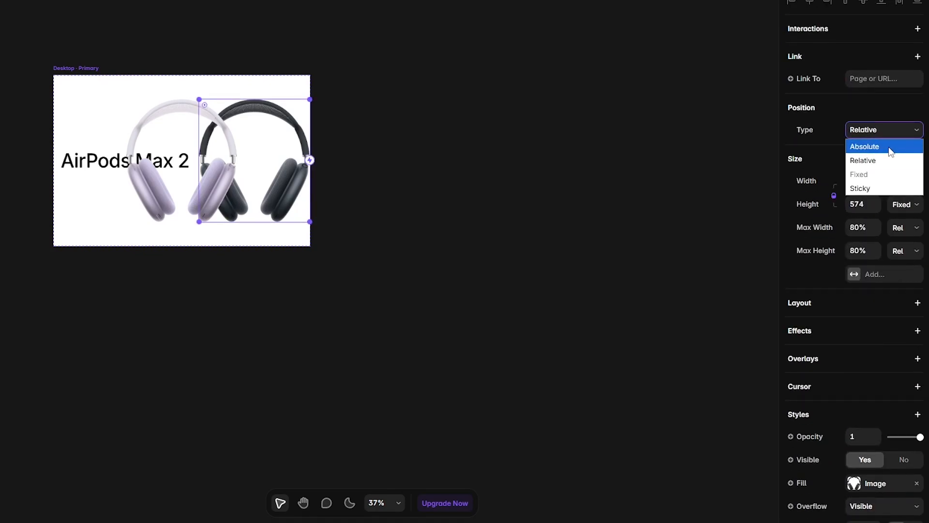
click(889, 147)
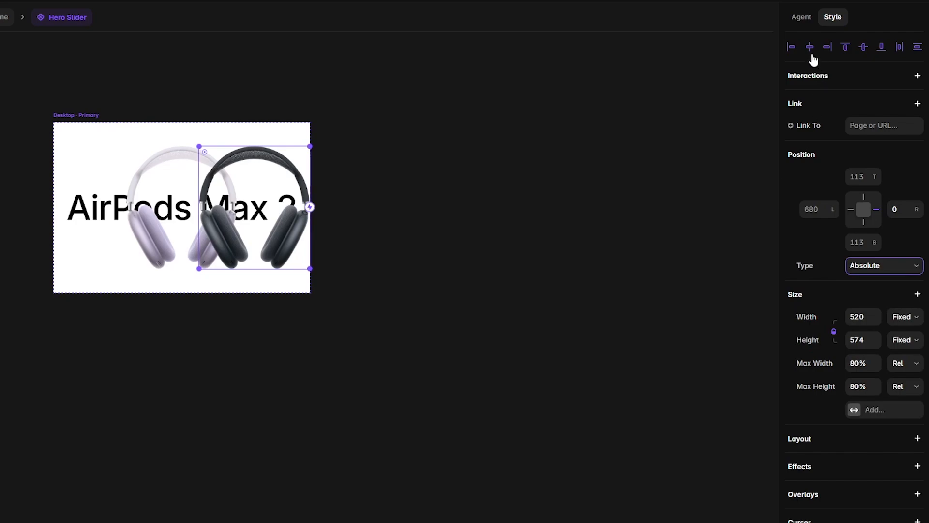
click(809, 6)
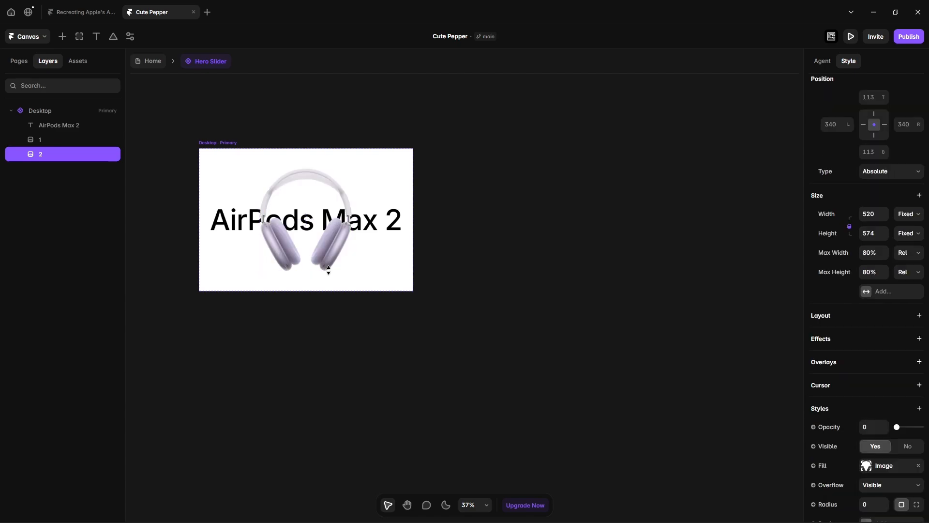
Step: Add a second variant to the Hero Slider and make its black headphones image fully opaque
click(218, 143)
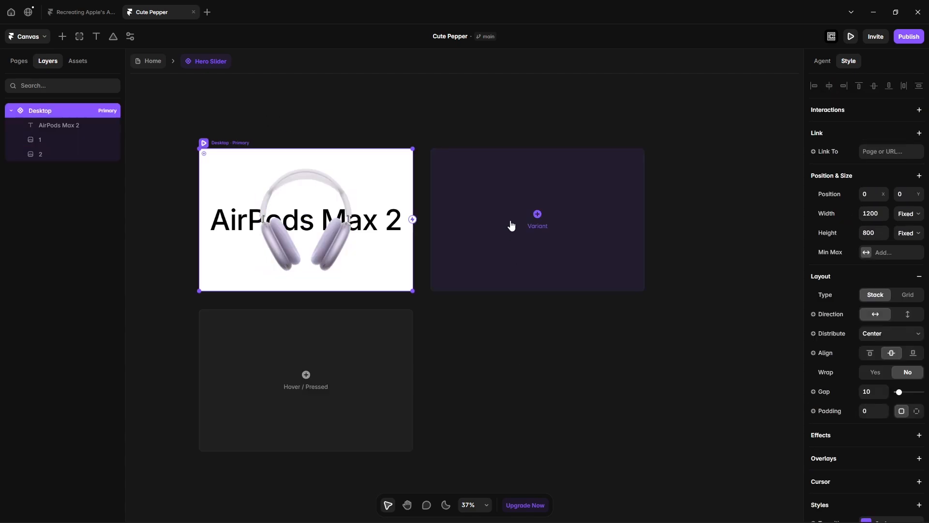
click(512, 225)
click(53, 212)
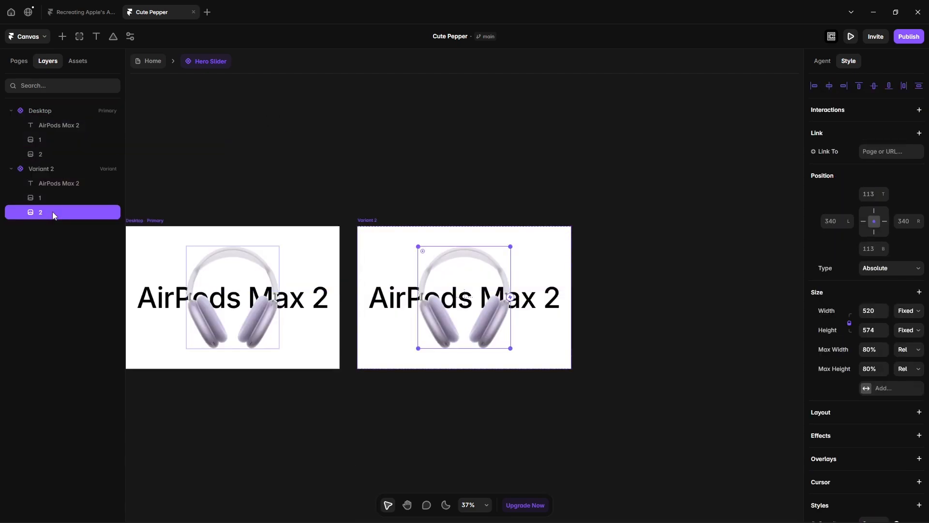
key(0)
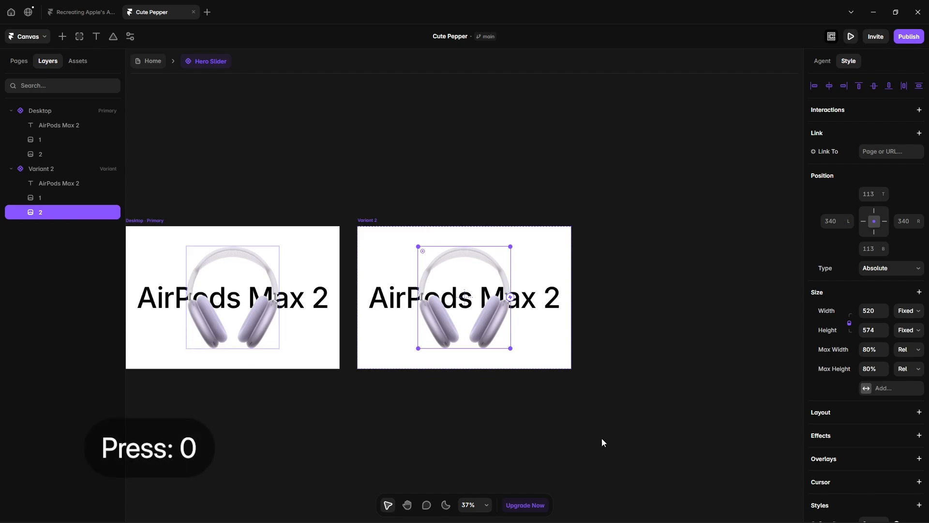
click(454, 427)
drag(382, 438, 519, 382)
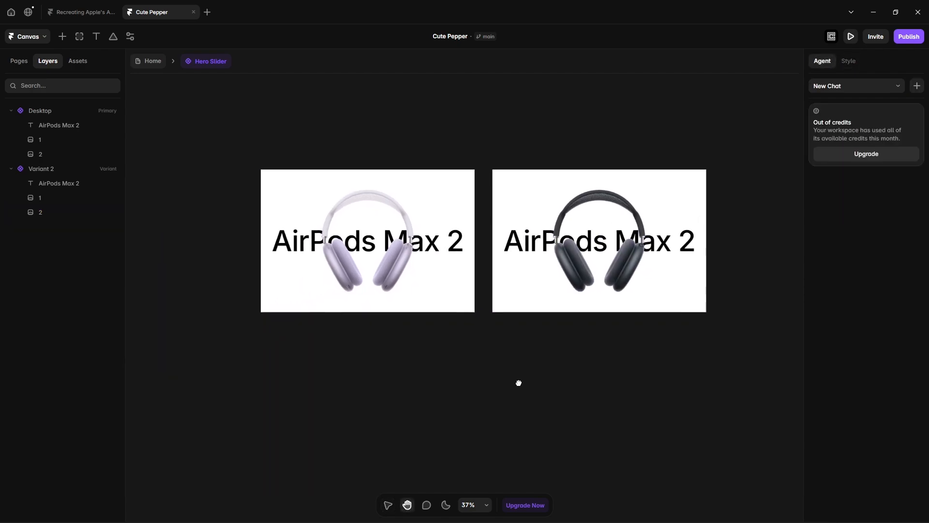
Step: Connect the Desktop variant to Variant 2 with a delayed Appear interaction
click(277, 166)
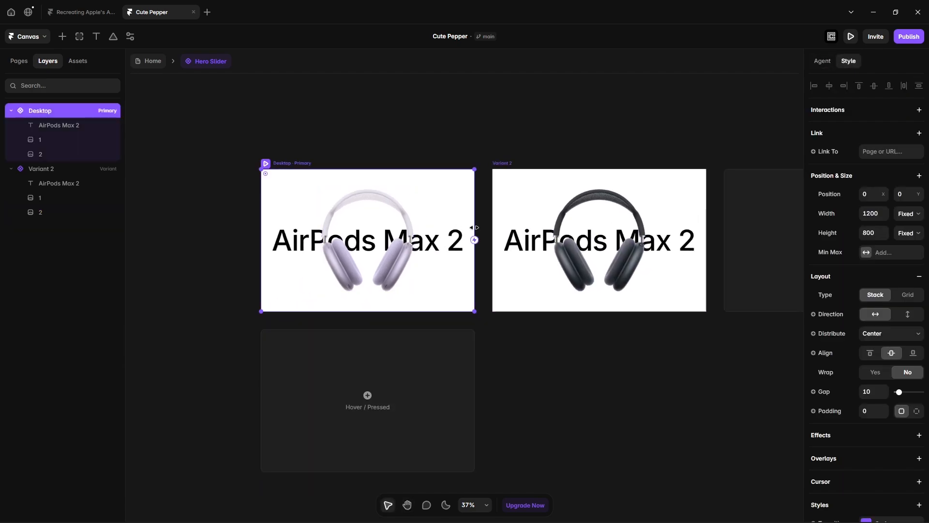
drag(475, 239, 518, 252)
click(502, 309)
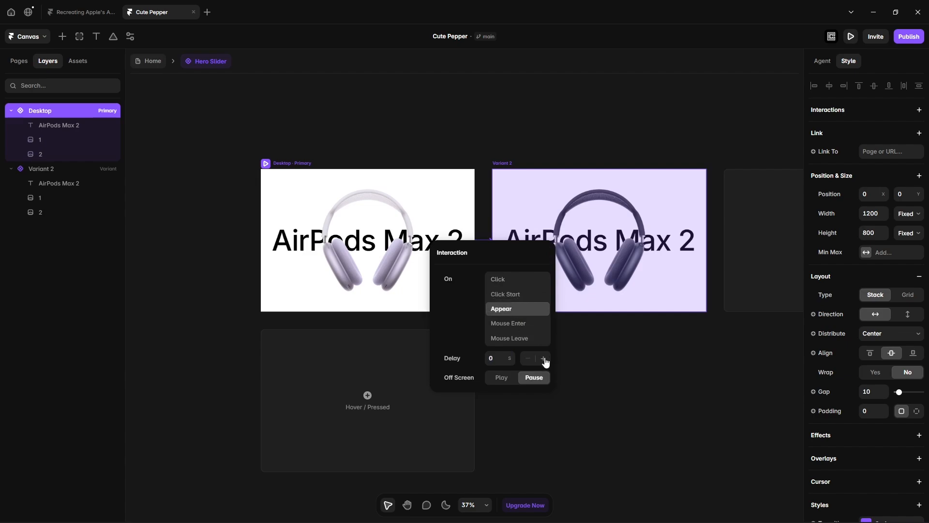
click(498, 362)
click(510, 147)
Step: Connect Variant 2 back to the Desktop variant with an Appear interaction and a 1 s delay
click(503, 163)
drag(707, 240, 402, 264)
click(494, 310)
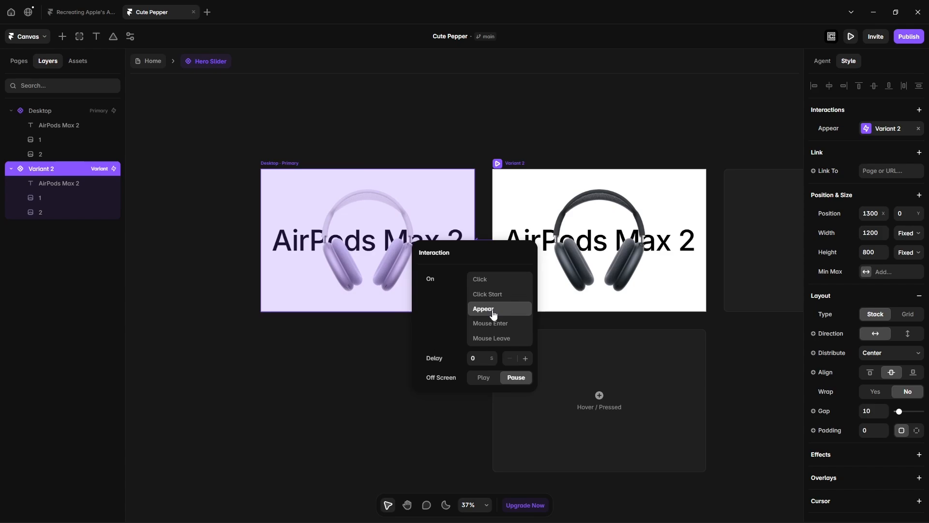
click(479, 358)
text(1)
click(345, 422)
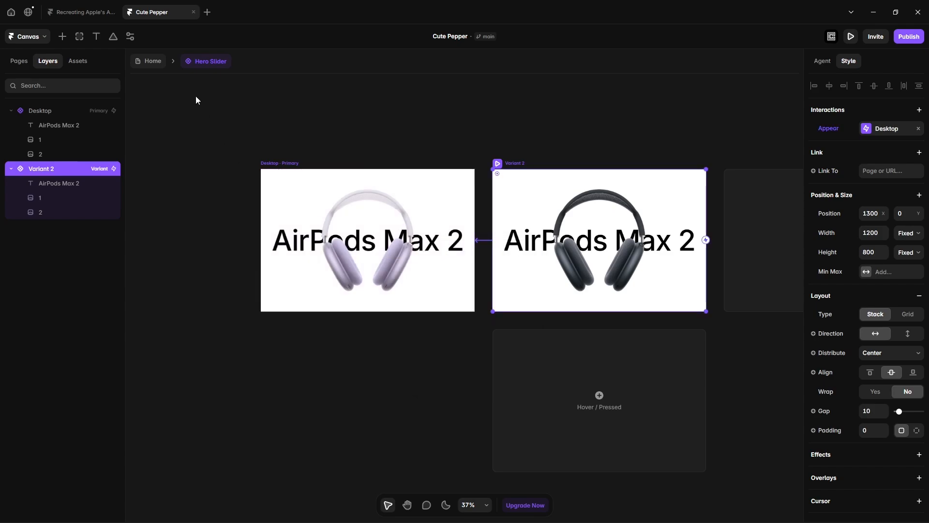
Step: Preview the Home page to check the transition between the overlapping purple and black headphones images
click(152, 61)
click(850, 37)
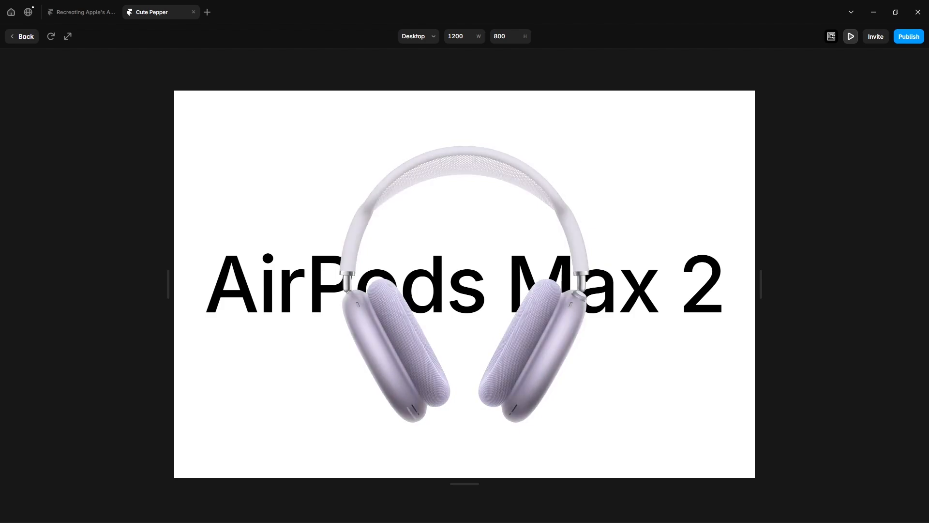
key(Escape)
Step: Reopen the Hero Slider component and delete its second variant again
double_click(581, 275)
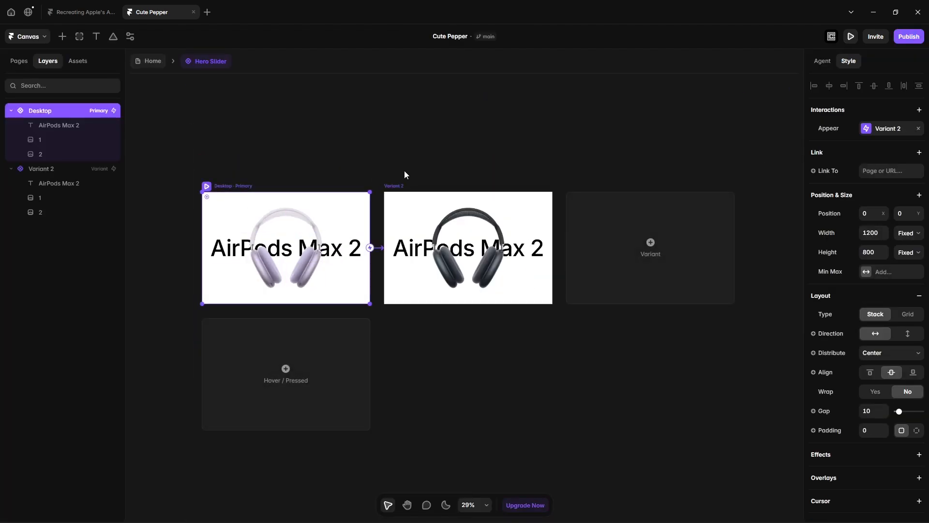
click(395, 186)
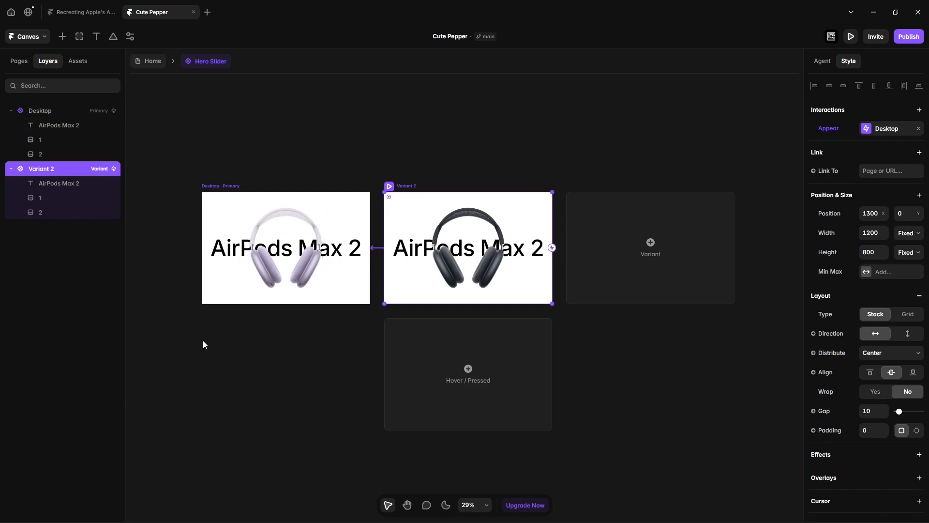
key(Delete)
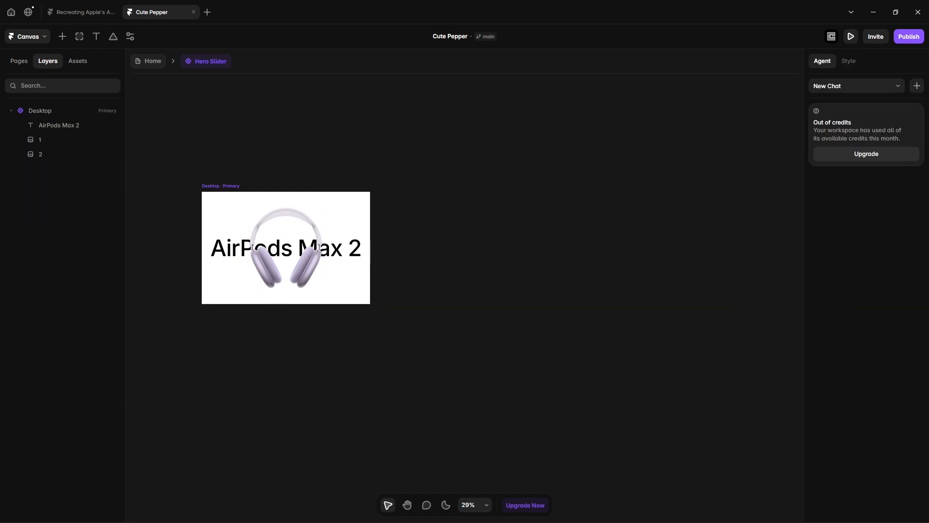
Step: Add the three remaining headphones images to the component canvas and rename image "4 (2)" as 4
drag(556, 293, 443, 354)
click(36, 170)
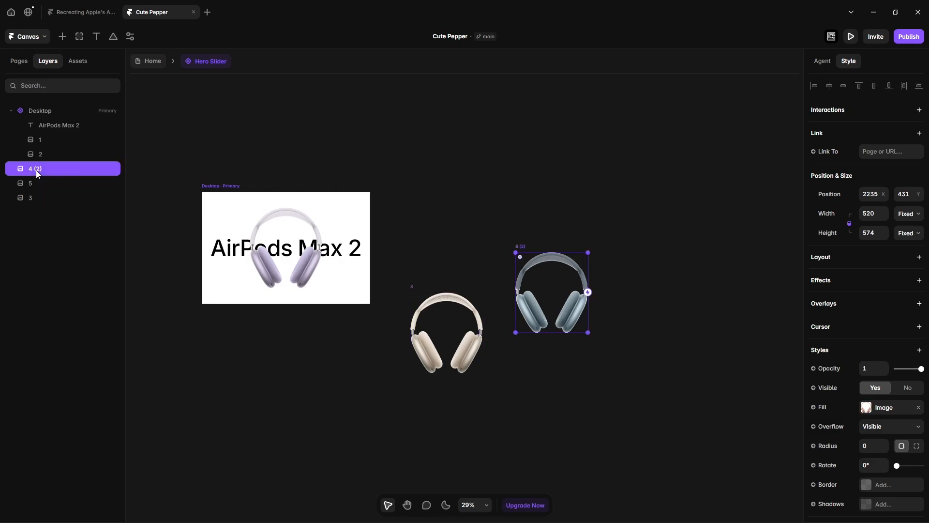
click(236, 400)
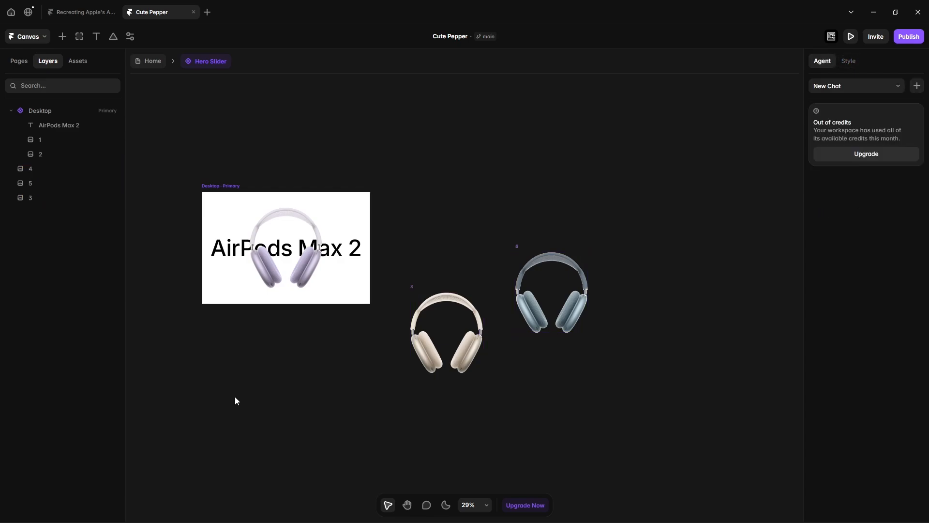
Step: Nest images 3, 4 and 5 inside the Desktop variant and position them absolutely, stacked at its center
click(38, 199)
shift+click(33, 169)
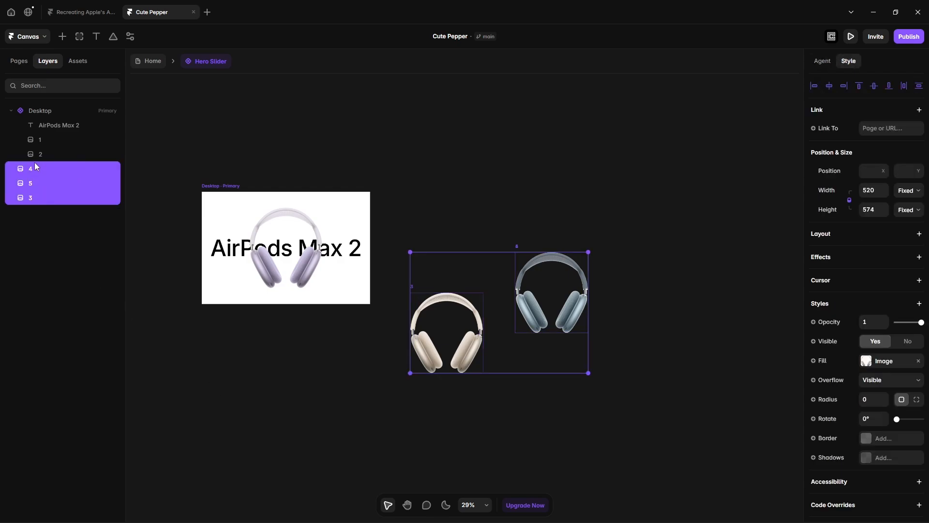
drag(34, 167, 53, 165)
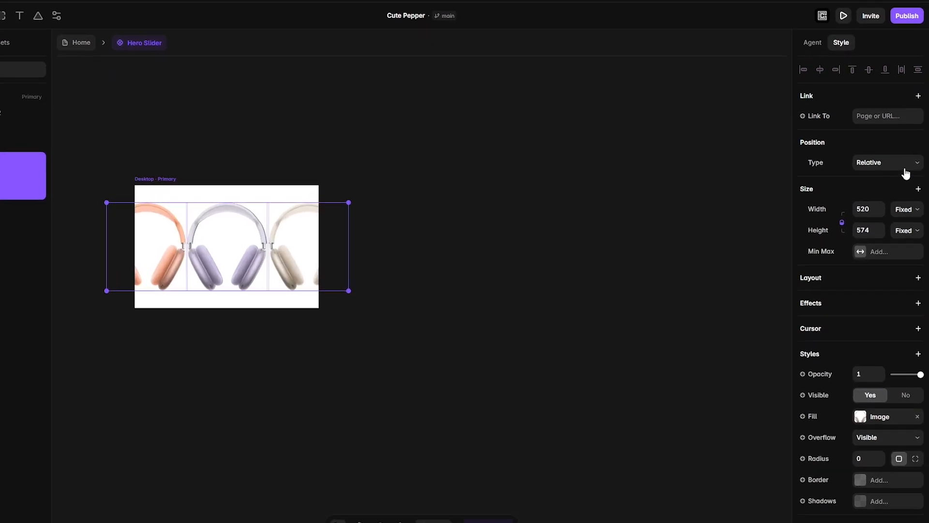
click(893, 171)
click(880, 170)
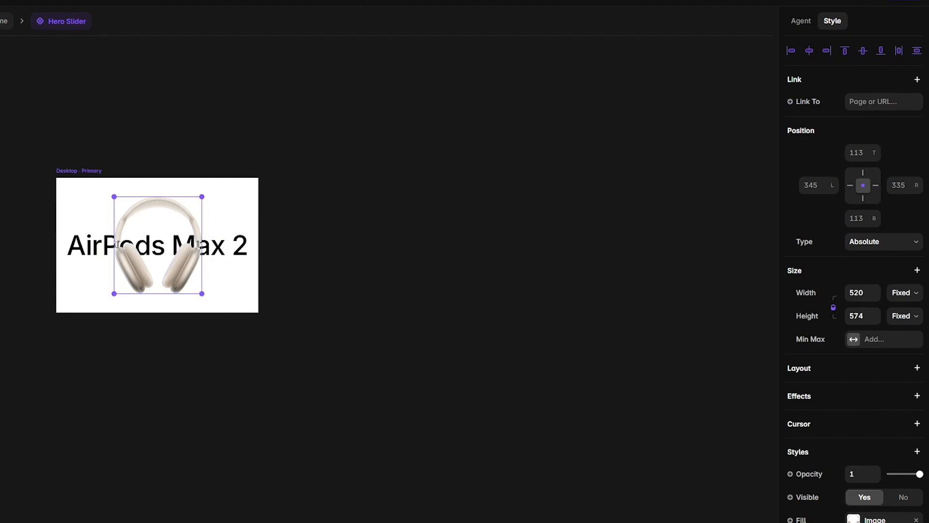
Step: Limit the max width and max height of images 3, 4 and 5 to 80%
click(880, 339)
click(850, 352)
click(861, 342)
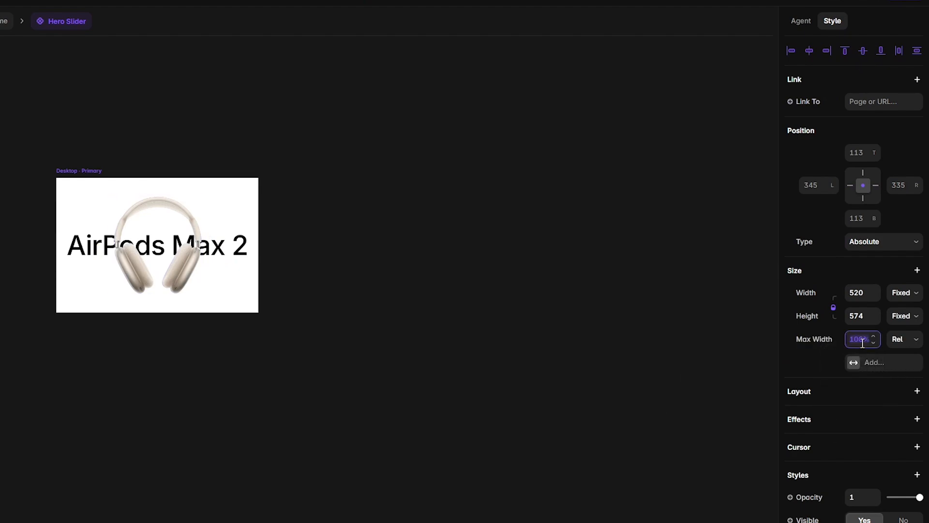
text(80%)
click(869, 362)
click(851, 388)
click(860, 366)
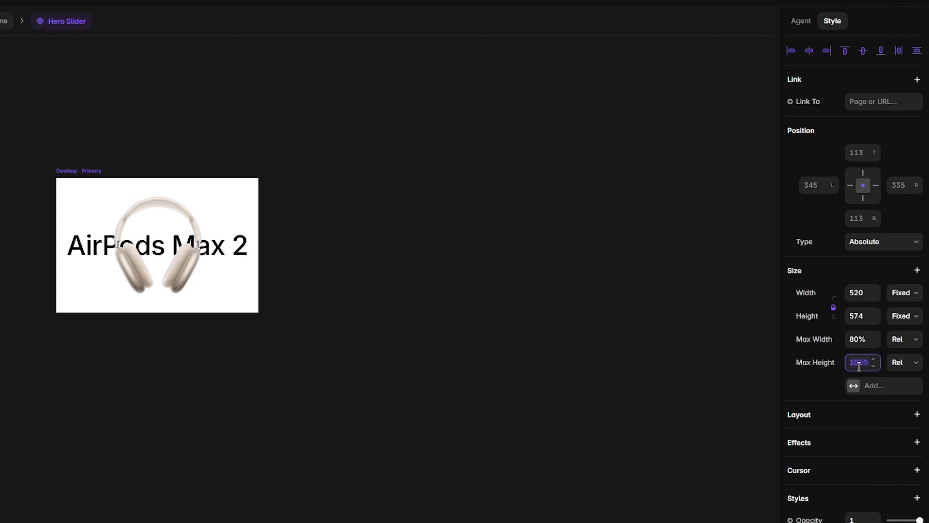
text(80%)
scroll(859, 492, down, 5)
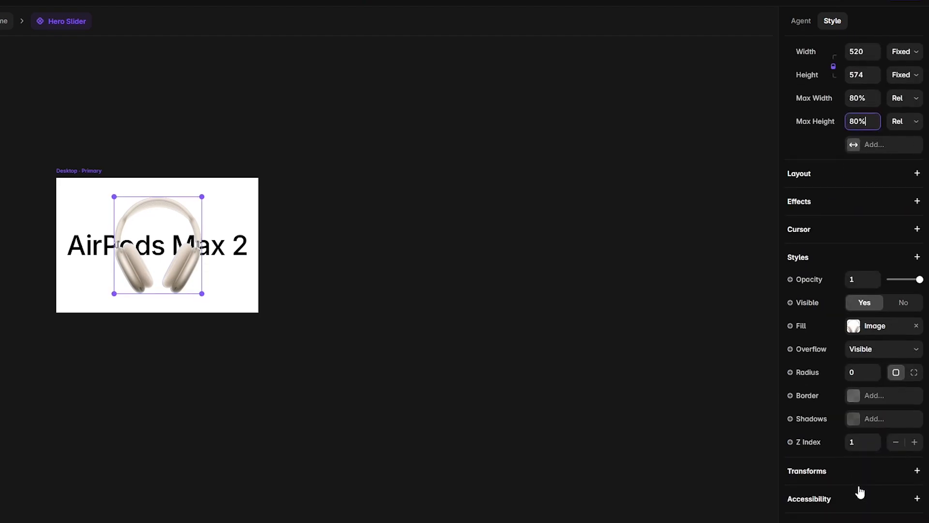
Step: Set the fill type of images 3, 4 and 5 to Fit and their opacity to 0
click(869, 332)
click(730, 477)
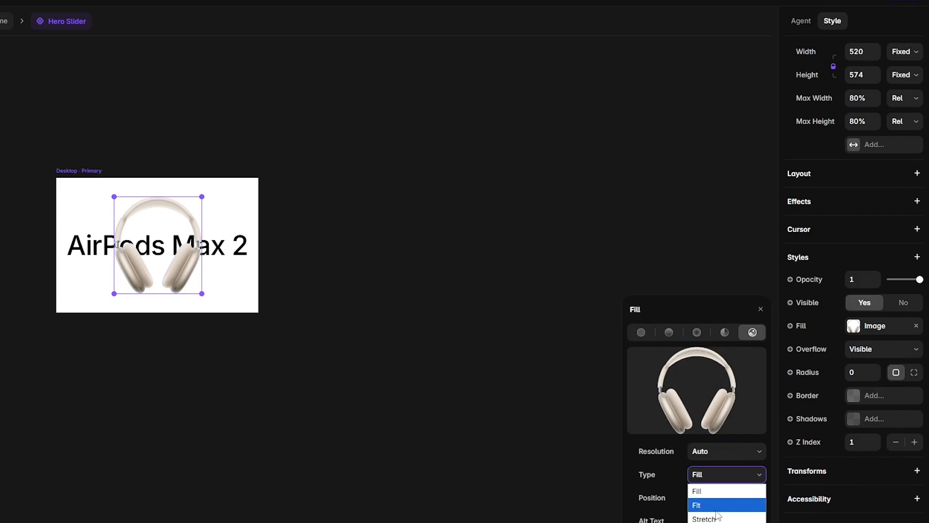
click(716, 501)
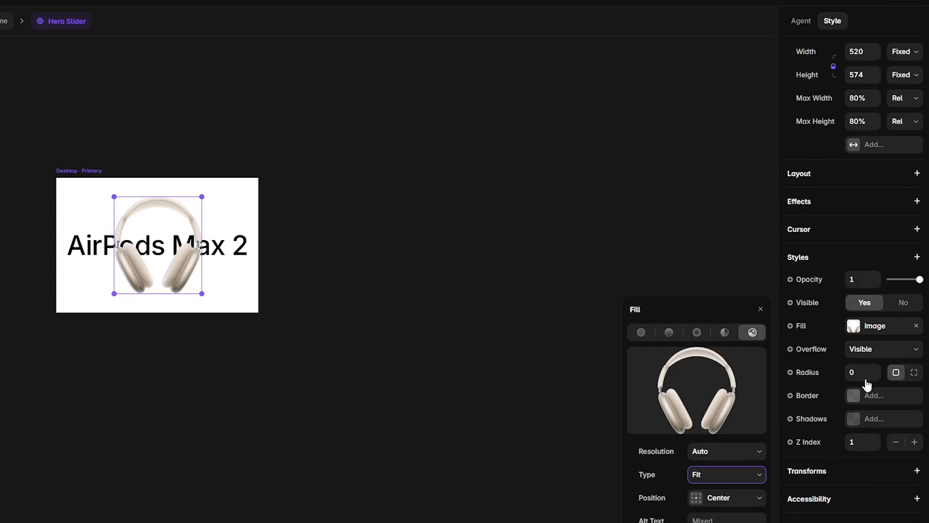
click(862, 280)
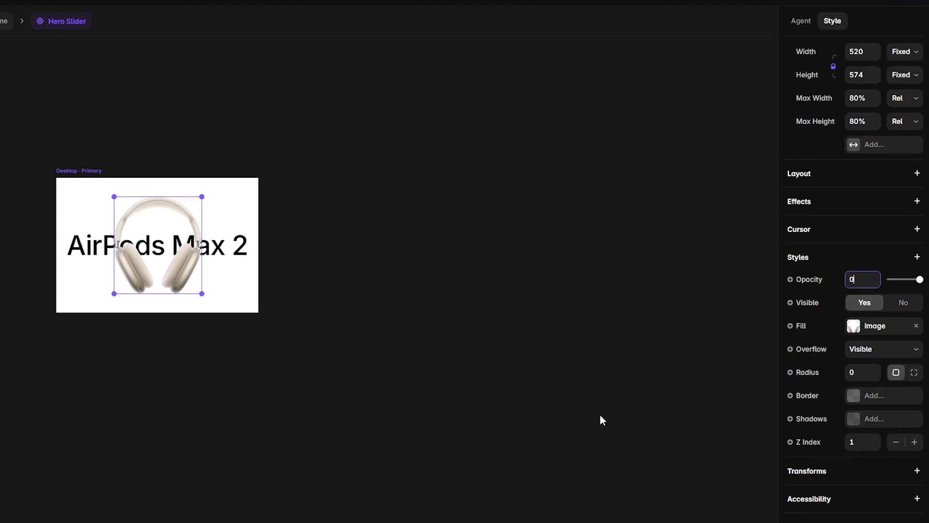
click(600, 415)
Step: Add four more variants of the Desktop primary variant to the component, up to Variant 5
click(75, 169)
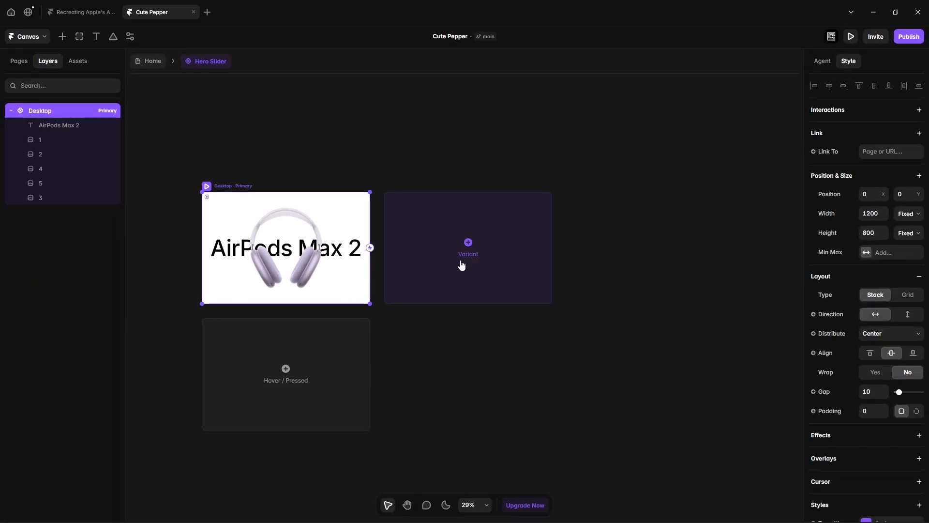
click(480, 266)
click(581, 289)
click(622, 298)
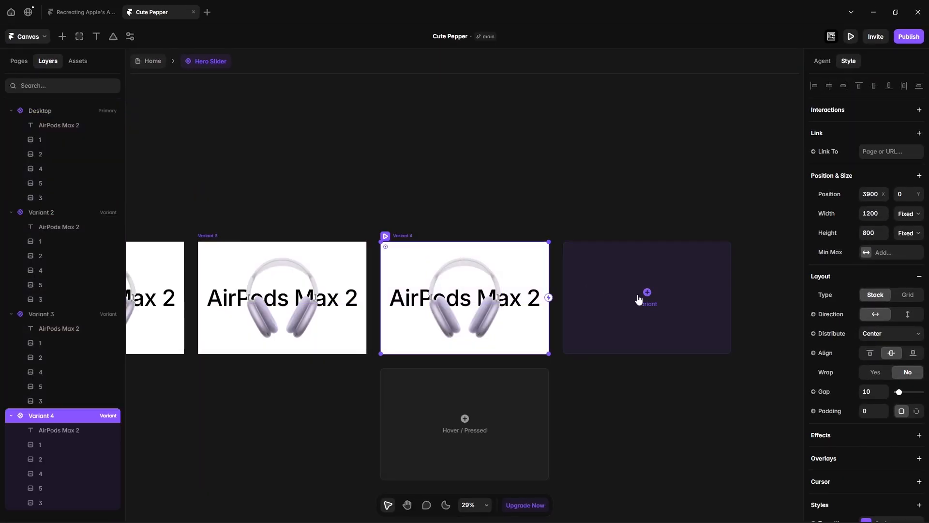
click(640, 299)
Step: Set the opacity of image 2 in Variant 2 to 1
click(249, 203)
key(space)
drag(200, 204, 513, 175)
drag(273, 166, 467, 151)
click(421, 291)
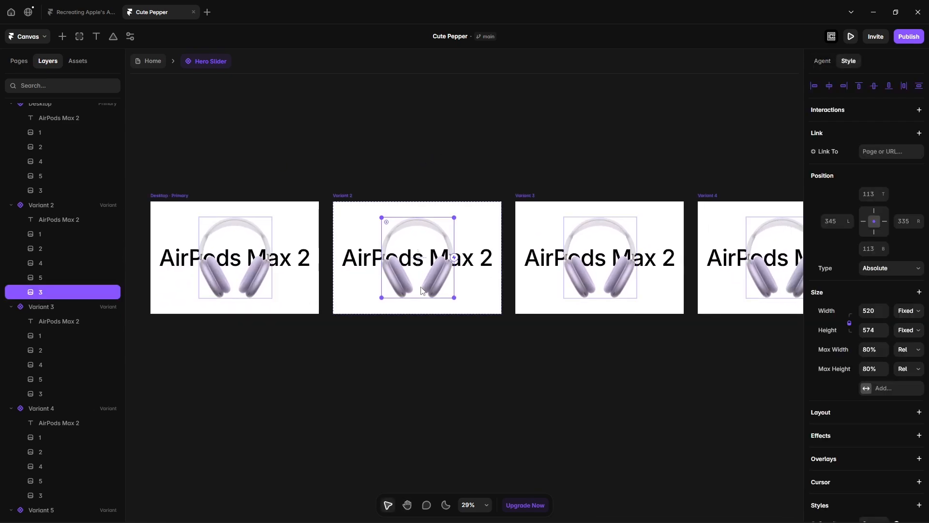
click(41, 248)
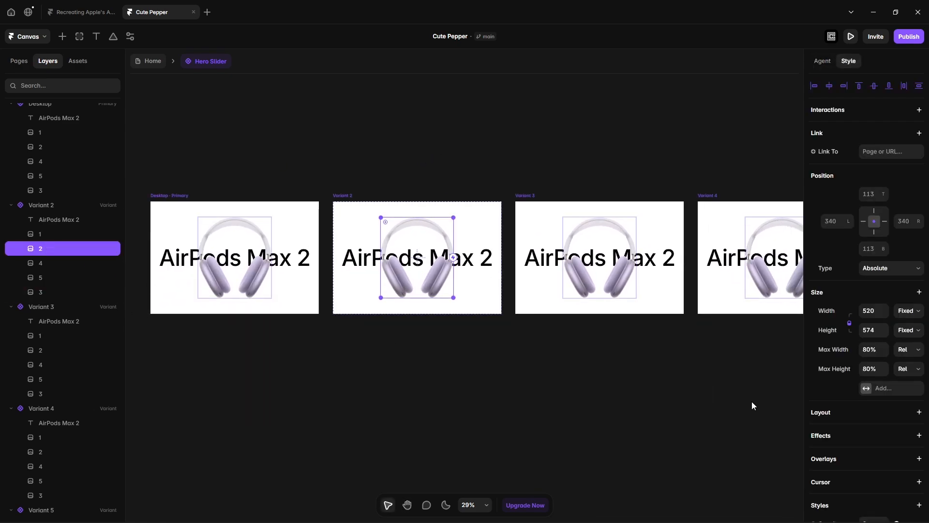
scroll(862, 432, down, 3)
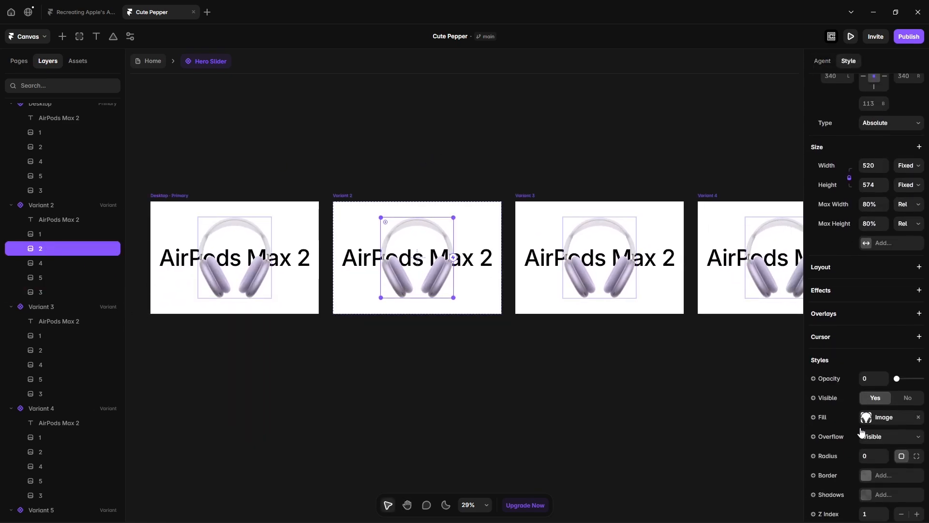
click(865, 381)
text(1)
key(Return)
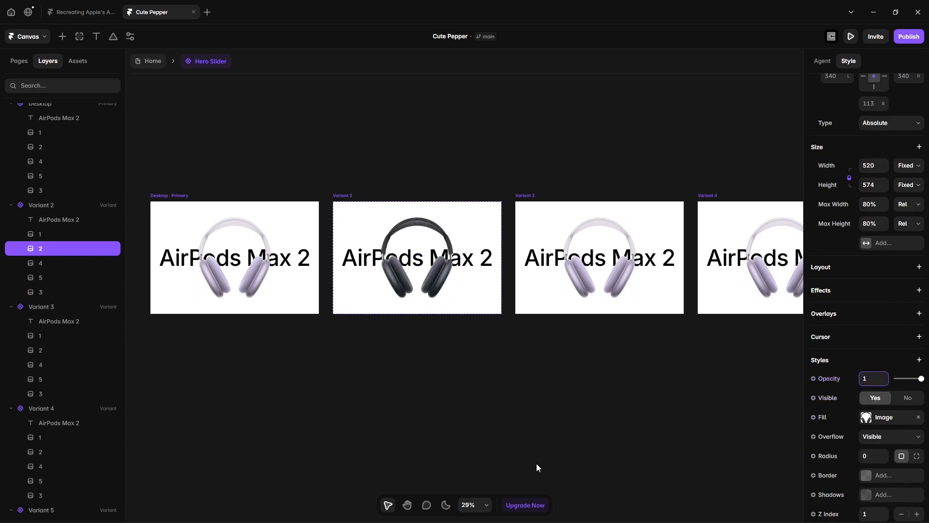
click(576, 421)
Step: Reorder the layers so that image 3 sits between images 2 and 4 in Desktop and all its variants
click(604, 295)
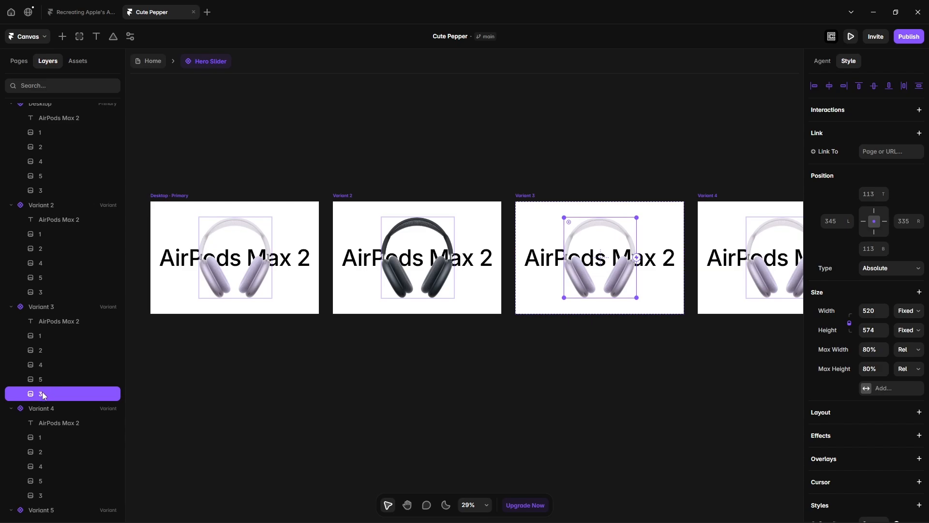
drag(42, 396, 46, 365)
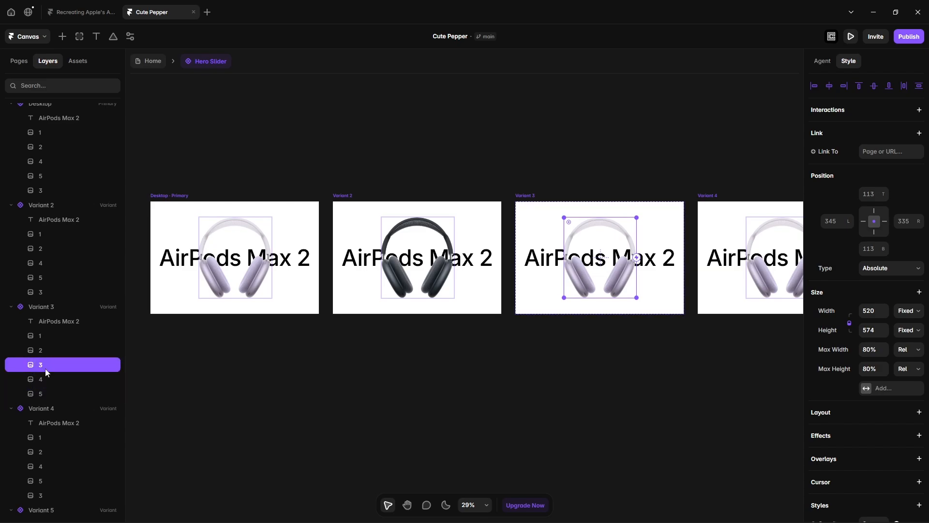
drag(42, 290, 43, 262)
drag(39, 188, 44, 154)
scroll(56, 412, down, 3)
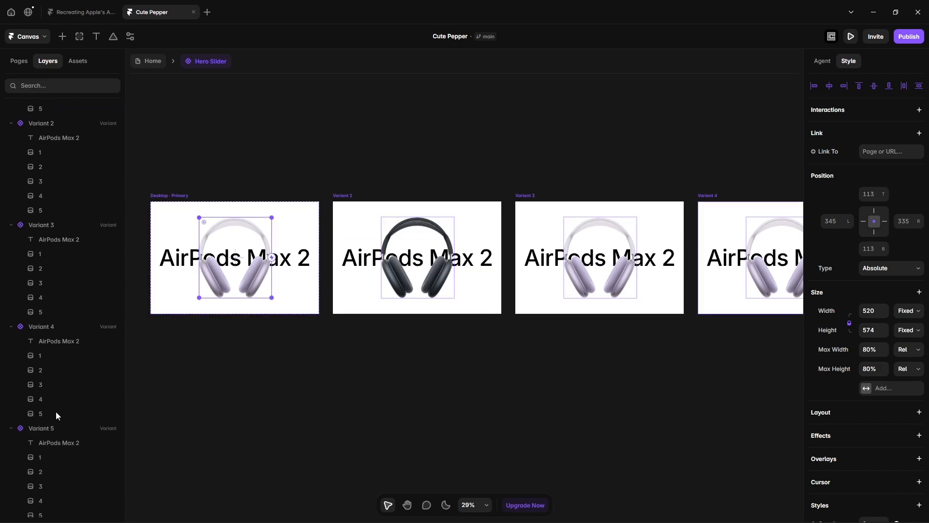
Step: Make image 3 fully opaque in Variant 3
scroll(43, 393, up, 1)
click(45, 325)
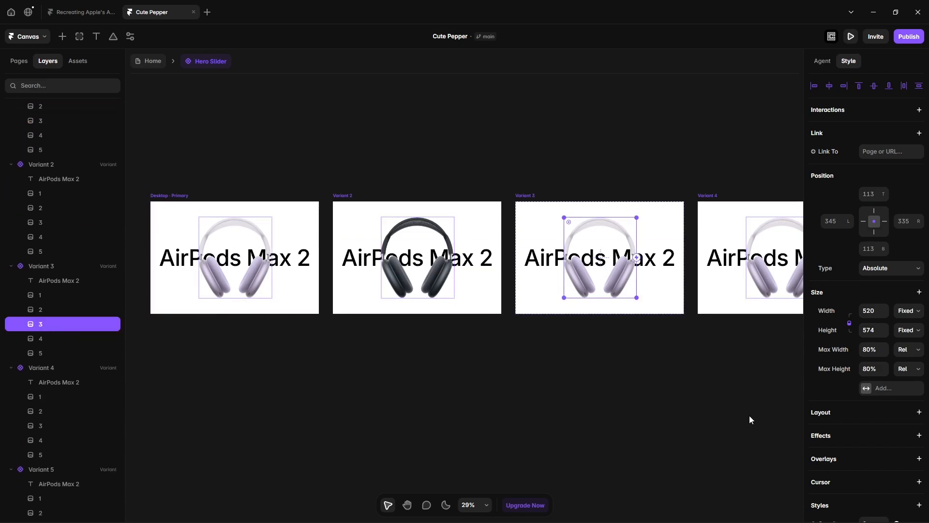
scroll(824, 426, down, 2)
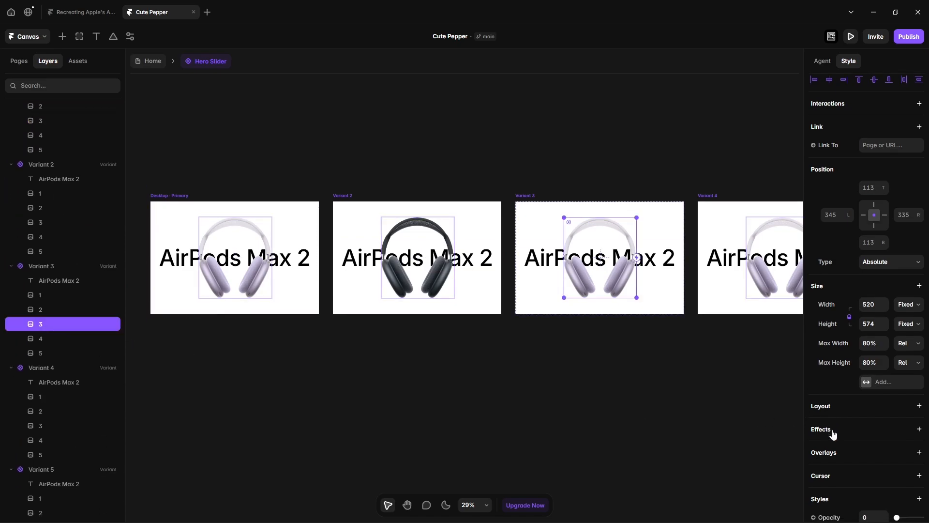
click(593, 437)
Step: Make image 4 fully opaque in Variant 4 and image 5 fully opaque in Variant 5
scroll(649, 400, right, 5)
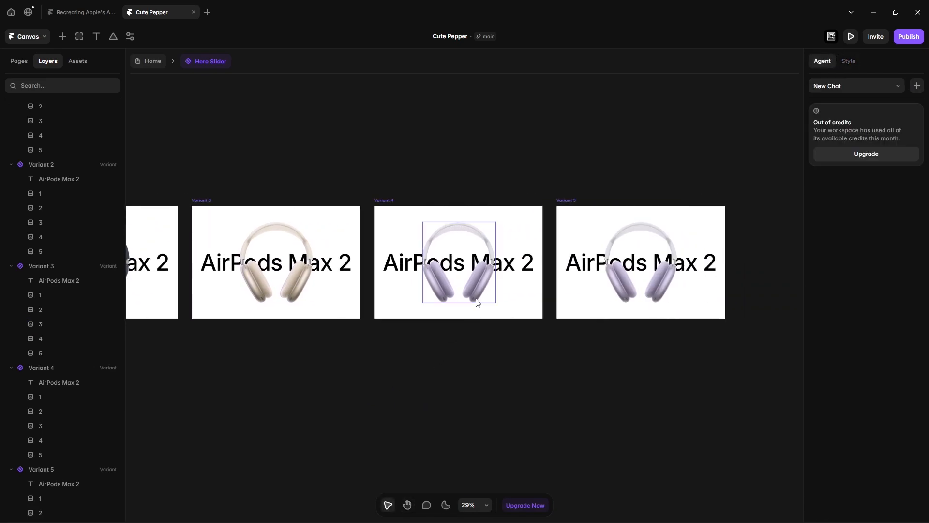
click(477, 303)
click(44, 441)
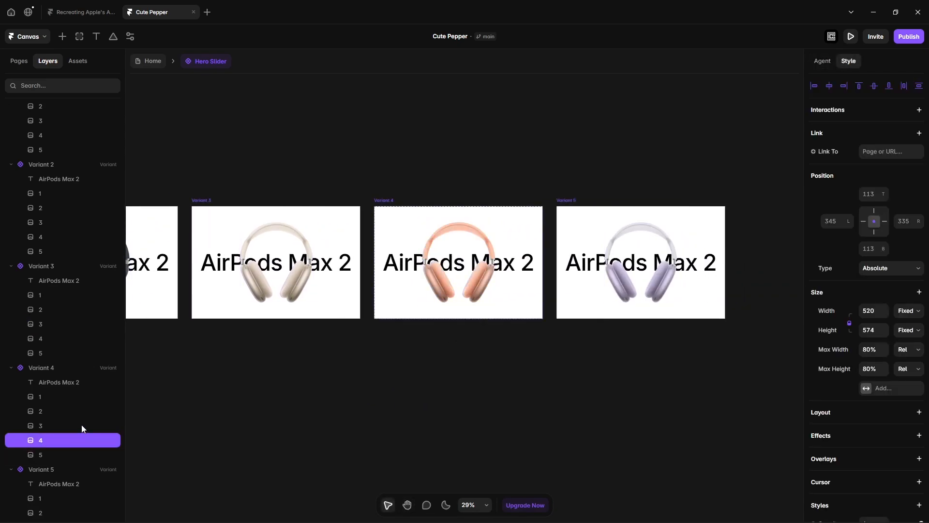
click(641, 291)
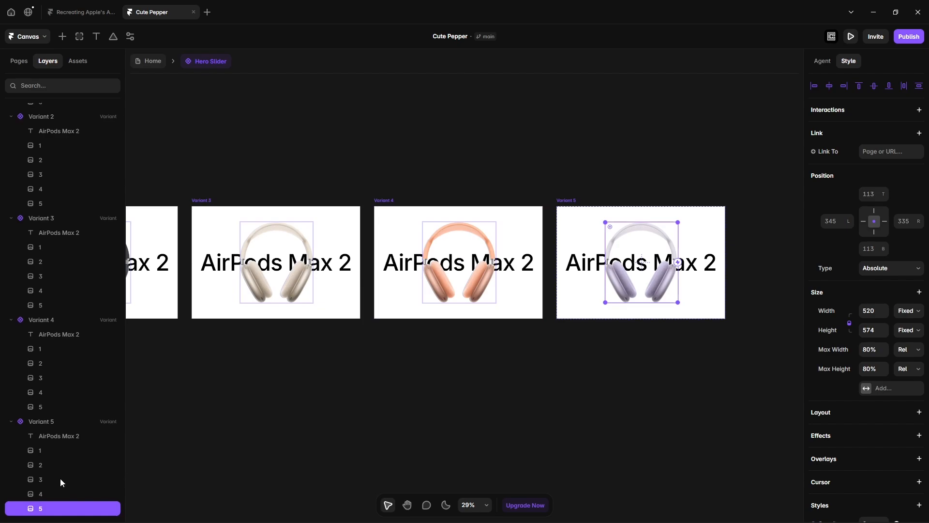
click(550, 387)
Step: Rename Variant 5 as 5 and Variant 4 as 4, collapsing the layers of both
drag(324, 387, 469, 385)
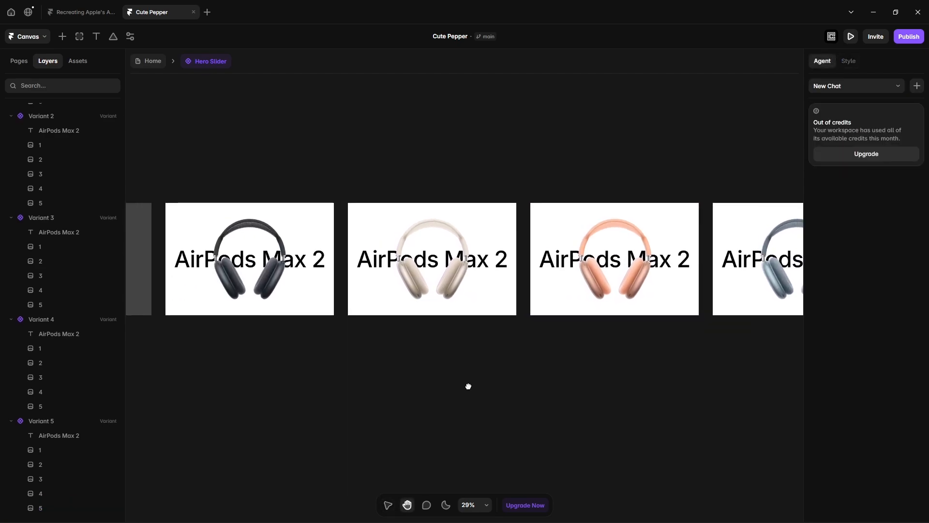
click(11, 424)
click(37, 503)
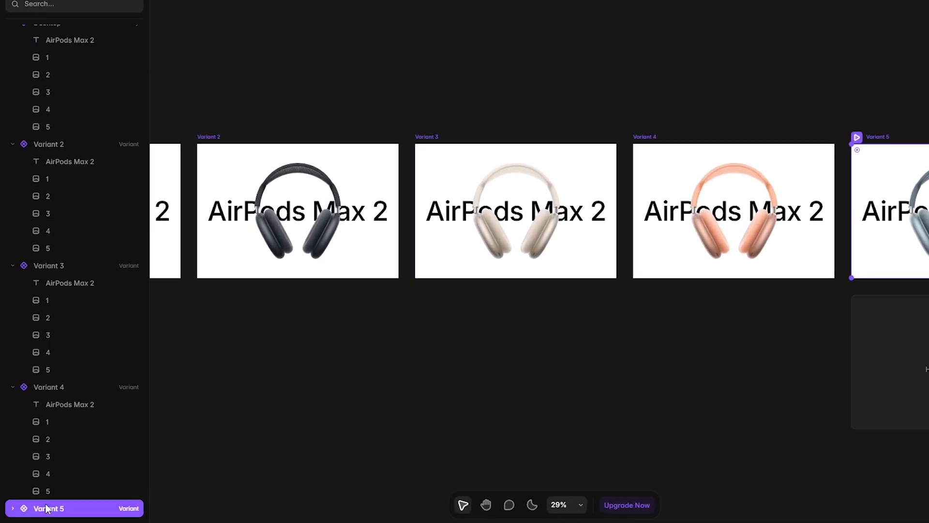
click(76, 384)
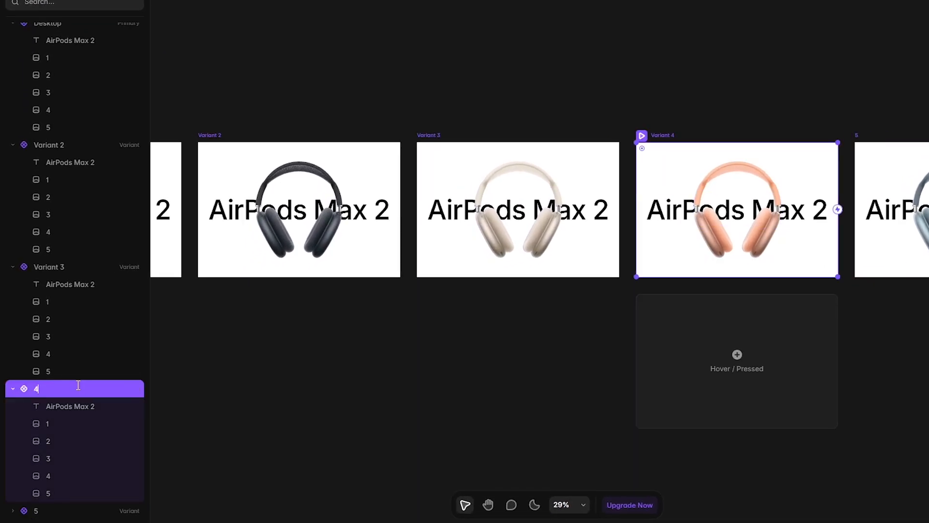
click(13, 388)
Step: Rename Variant 3 as 3 and Variant 2 as 2, collapsing the layers of both
click(43, 275)
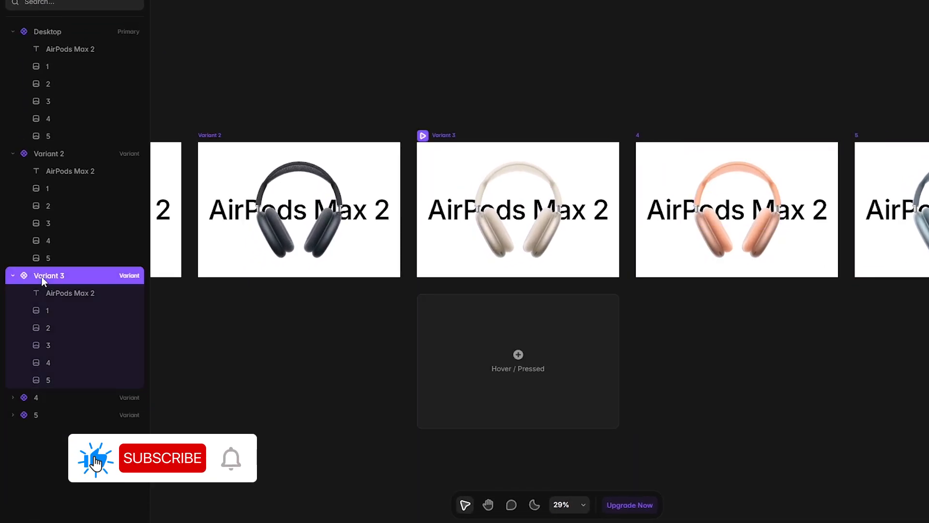
double_click(43, 276)
text(3)
click(13, 275)
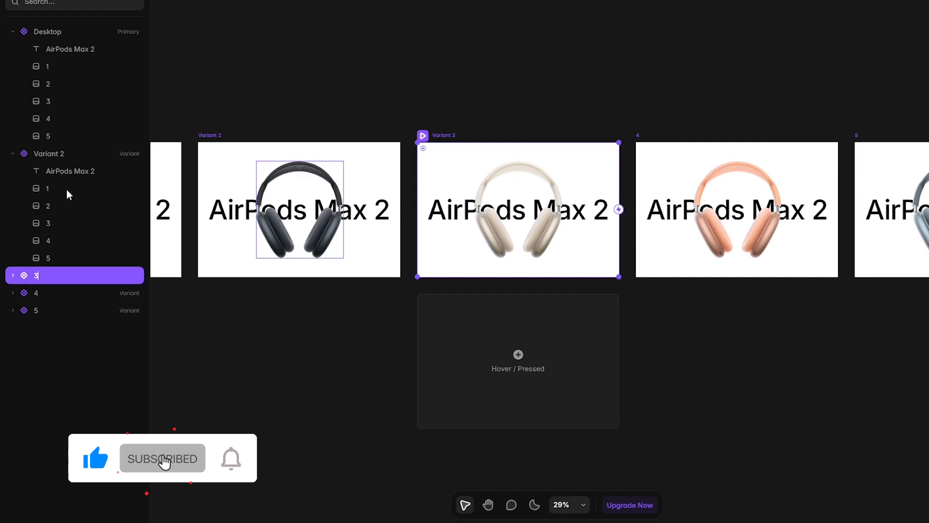
double_click(66, 154)
text(2)
click(13, 154)
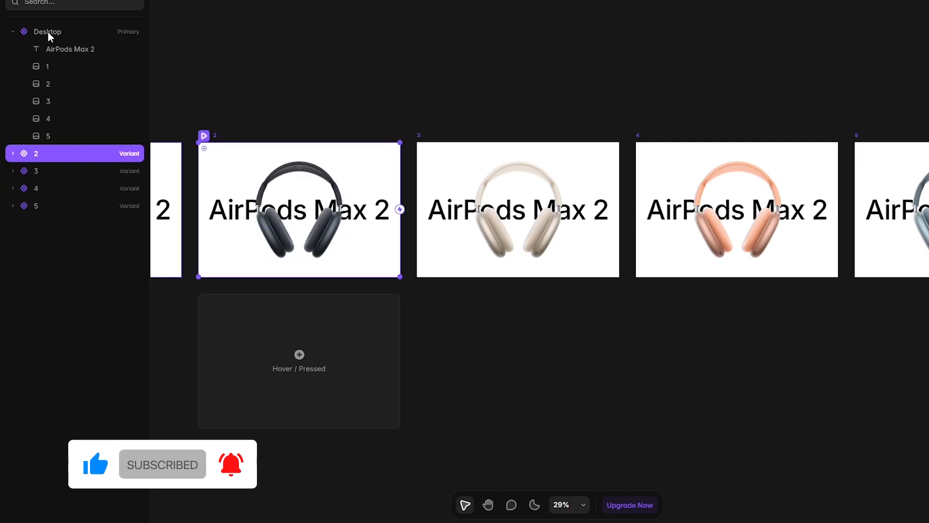
Step: Link the Desktop variant to variant 2 with an Appear interaction and a delay of 1 s
click(48, 32)
drag(364, 161, 419, 178)
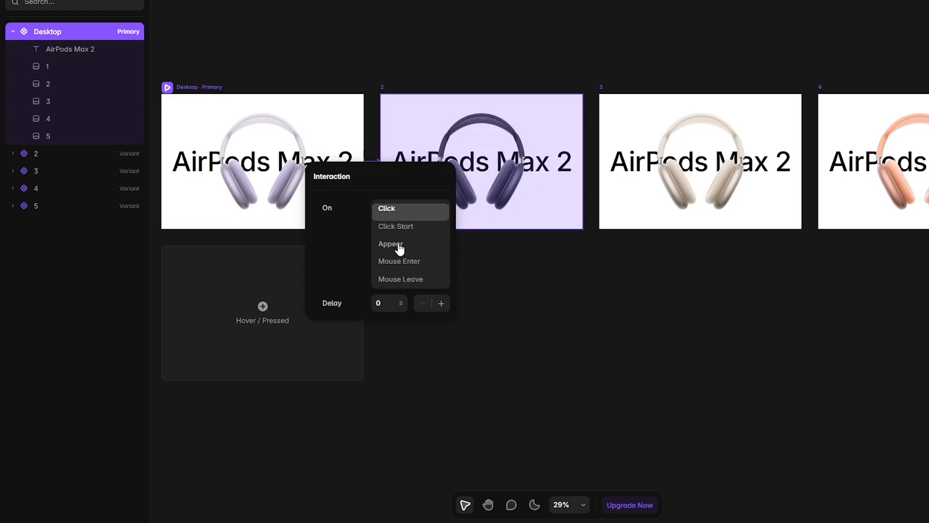
click(426, 245)
click(385, 304)
text(1)
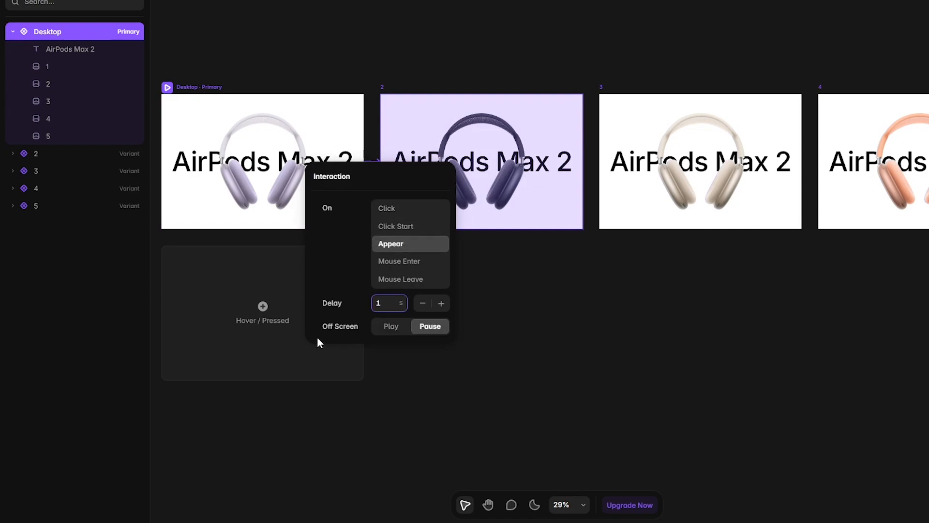
click(401, 54)
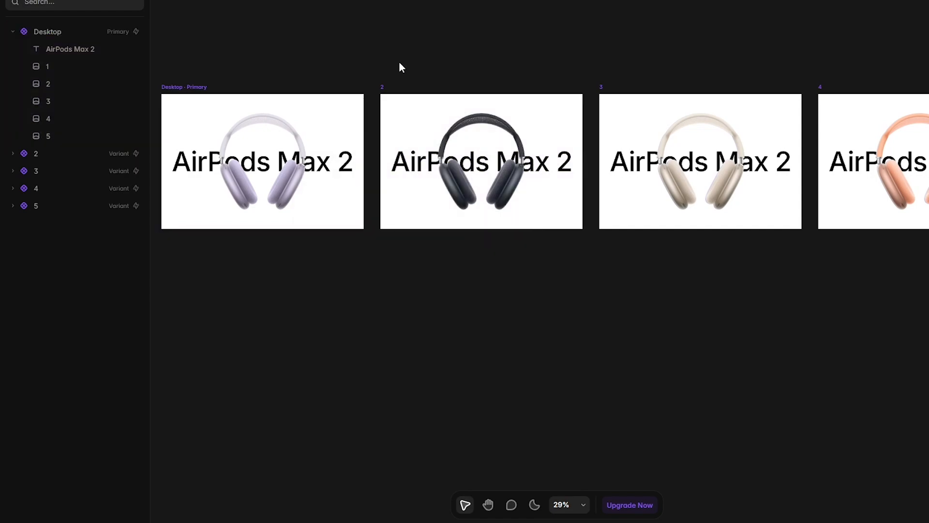
Step: Link variant 2 to variant 3 with an Appear interaction and a delay of 1 s
click(382, 87)
drag(587, 162, 654, 170)
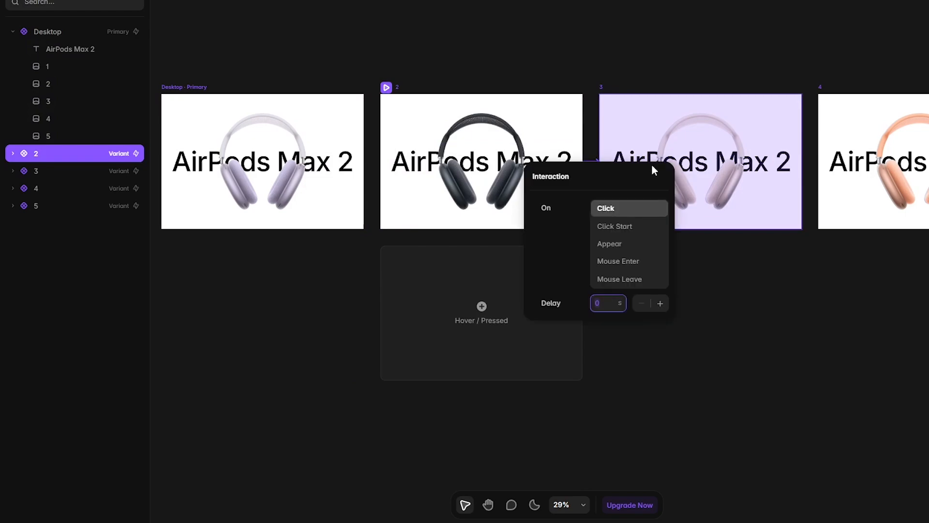
click(607, 302)
text(1)
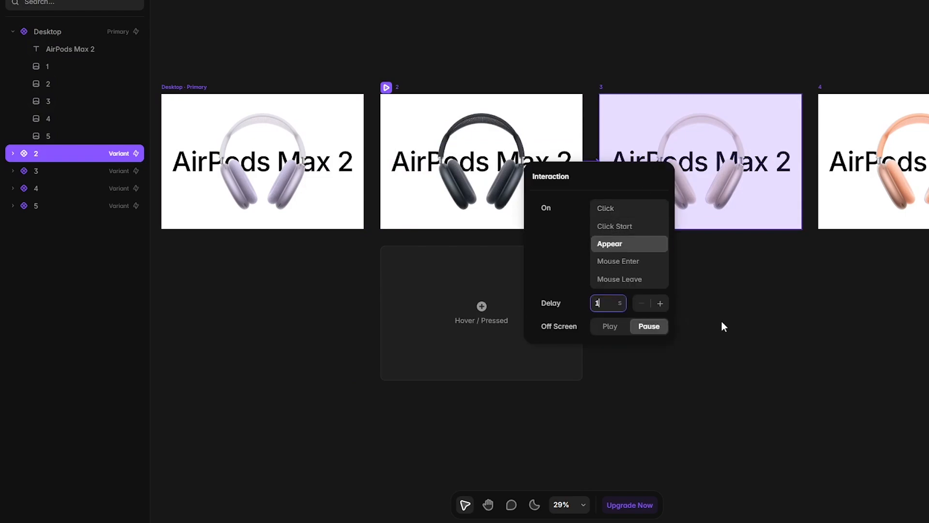
click(772, 320)
Step: Link variant 3 to variant 4 with a delayed Appear interaction
drag(796, 321, 532, 338)
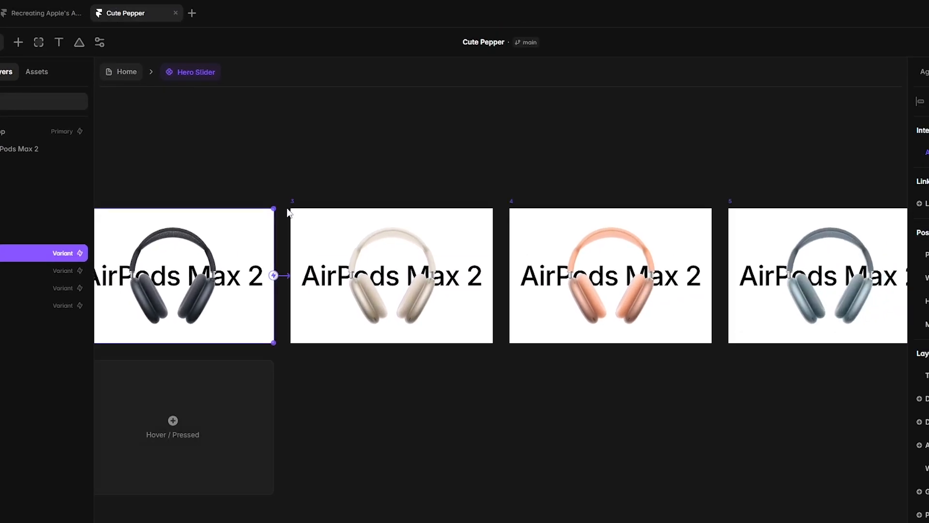
click(353, 102)
drag(492, 276, 572, 285)
click(520, 358)
click(520, 416)
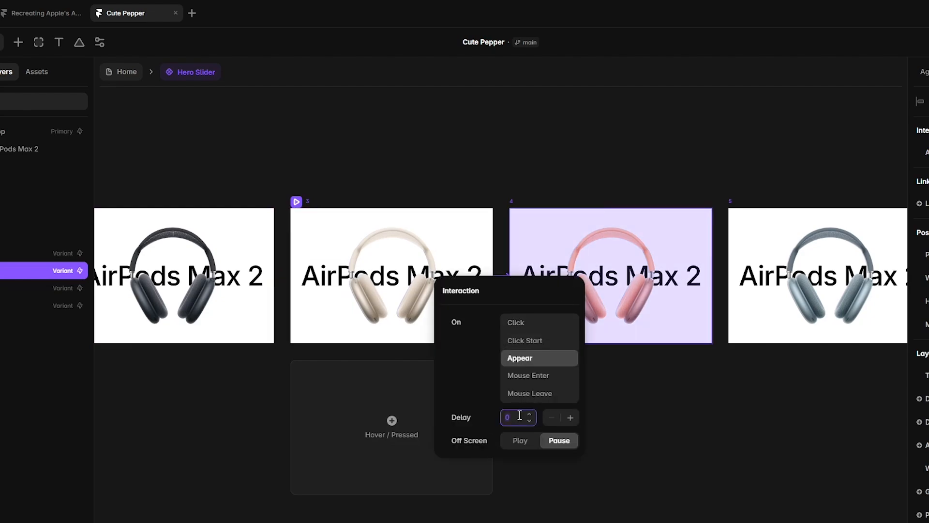
click(690, 440)
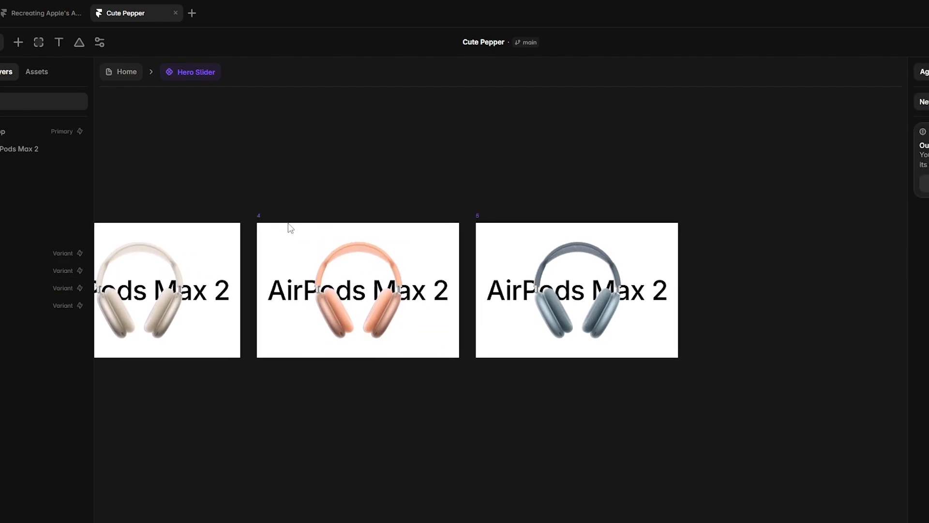
Step: Link variant 4 to variant 5 with a delayed Appear interaction
click(260, 224)
drag(459, 290, 508, 334)
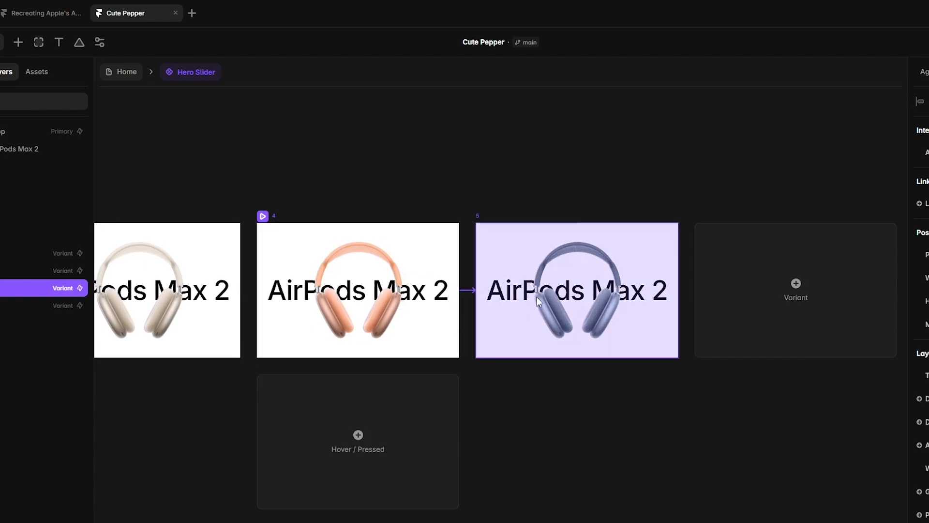
click(486, 373)
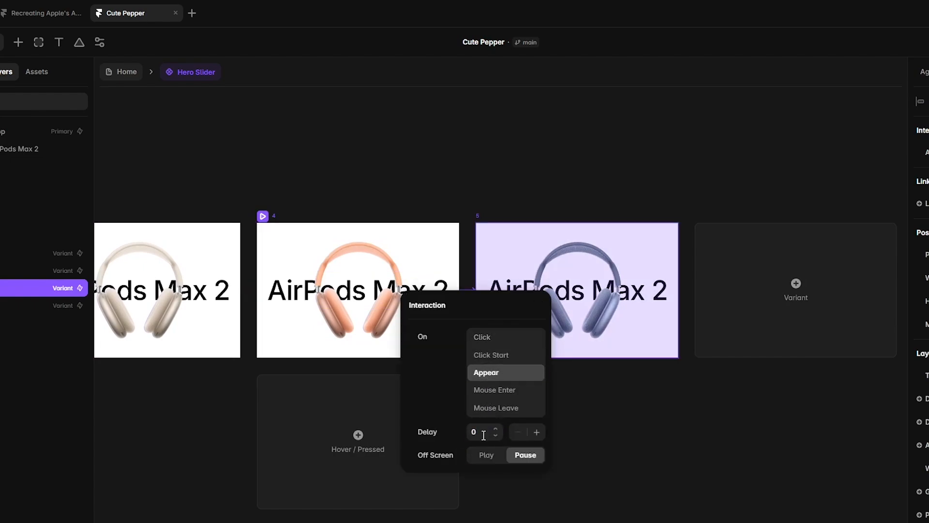
click(639, 436)
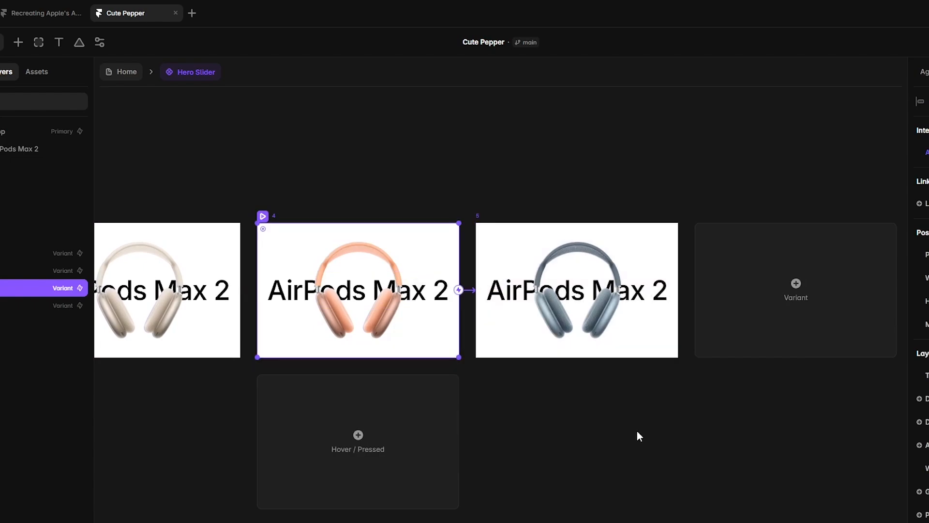
Step: Link variant 5 back to the Desktop variant with an Appear interaction and a delay of 1 s
click(478, 213)
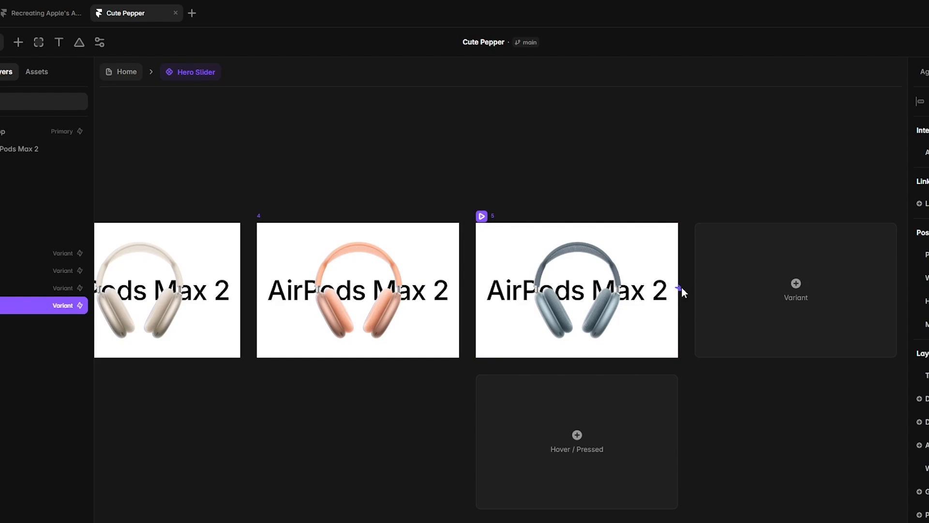
scroll(682, 288, down, 5)
drag(680, 289, 222, 294)
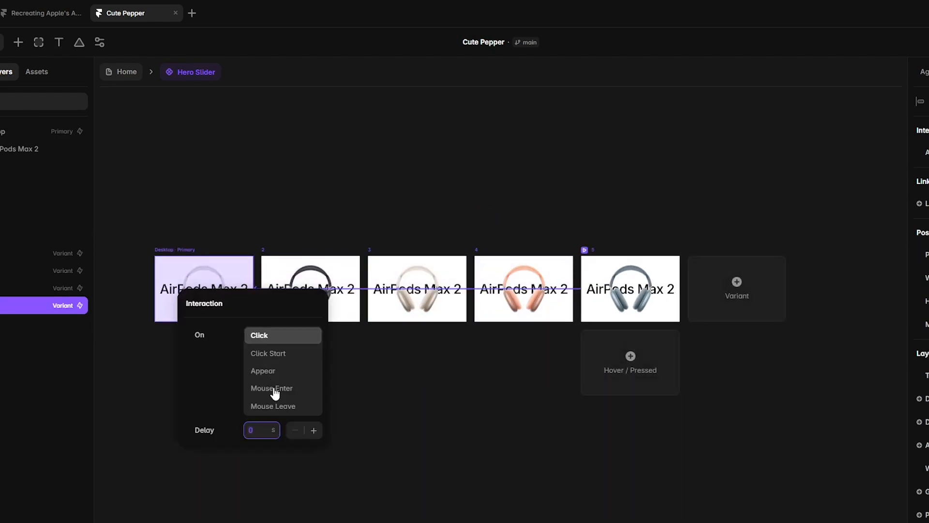
click(270, 372)
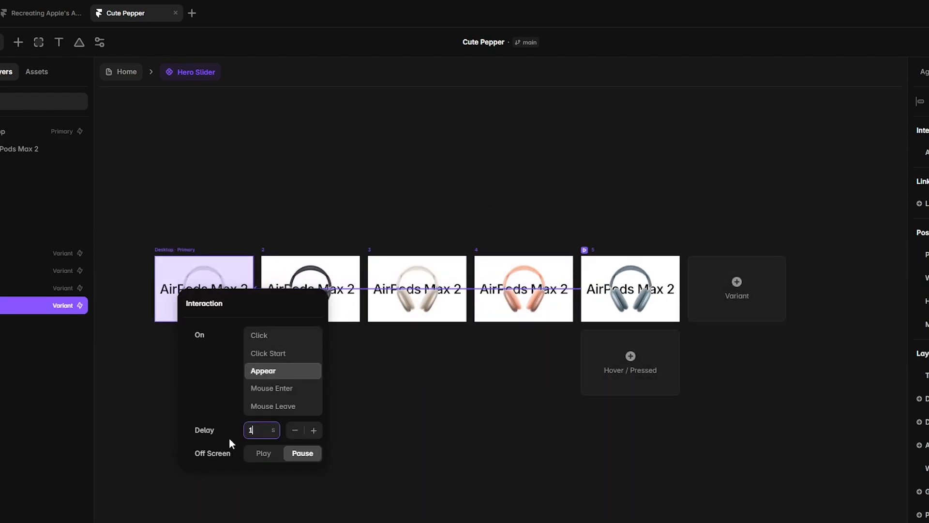
click(236, 480)
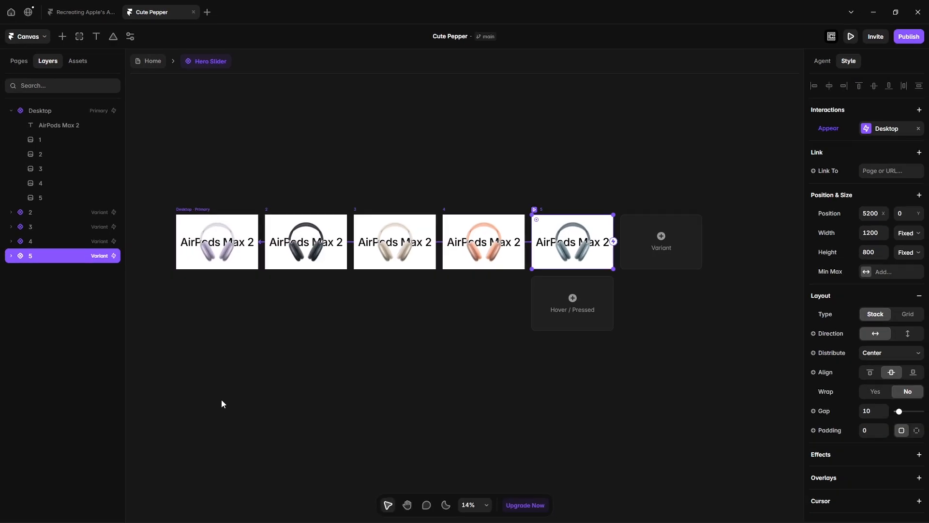
Step: Return to the Home page and preview the hero slider cycling through its variants
click(151, 71)
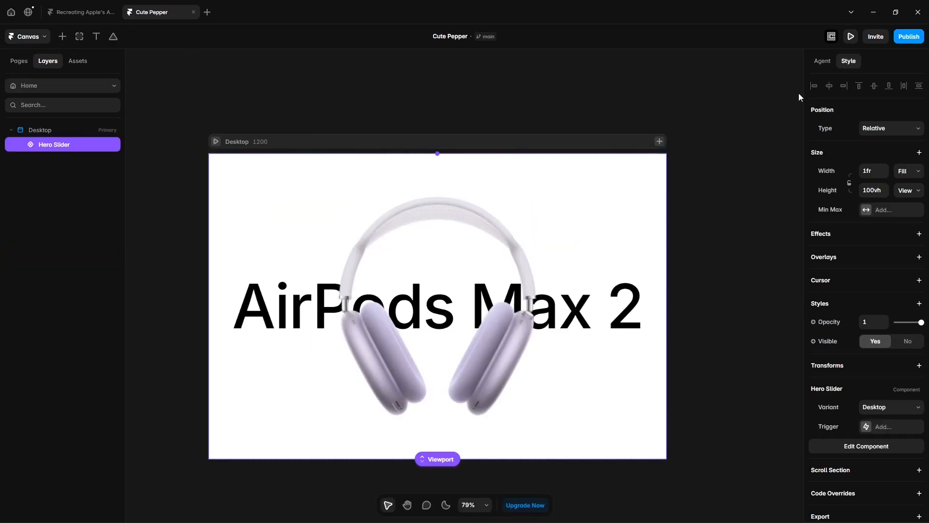
click(851, 37)
click(68, 41)
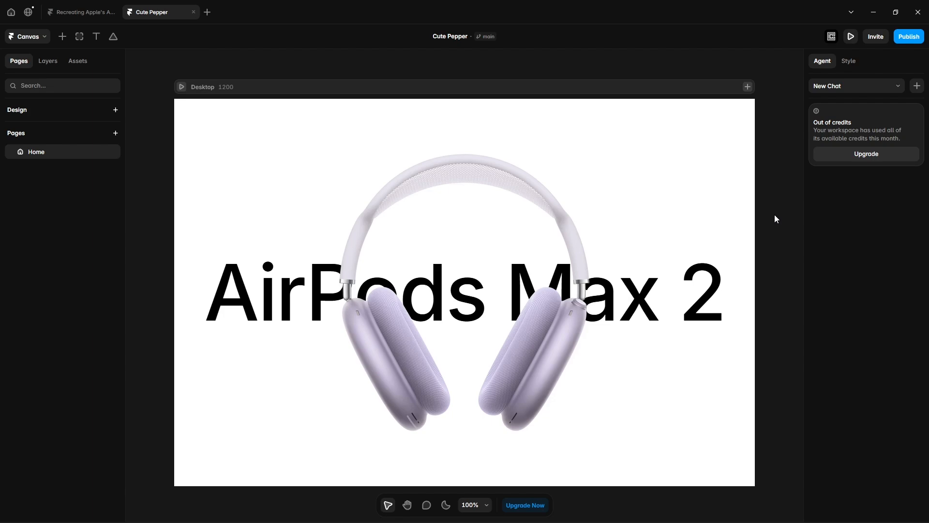
Step: Open the Hero Slider component for editing and draw a frame about 55 × 71 above the Desktop variant
click(393, 239)
double_click(389, 238)
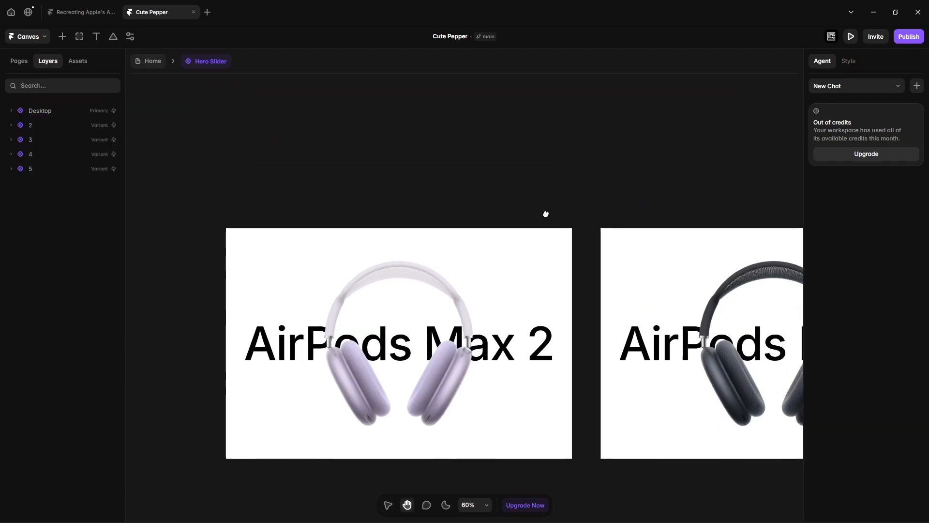
key(f)
drag(523, 187, 540, 207)
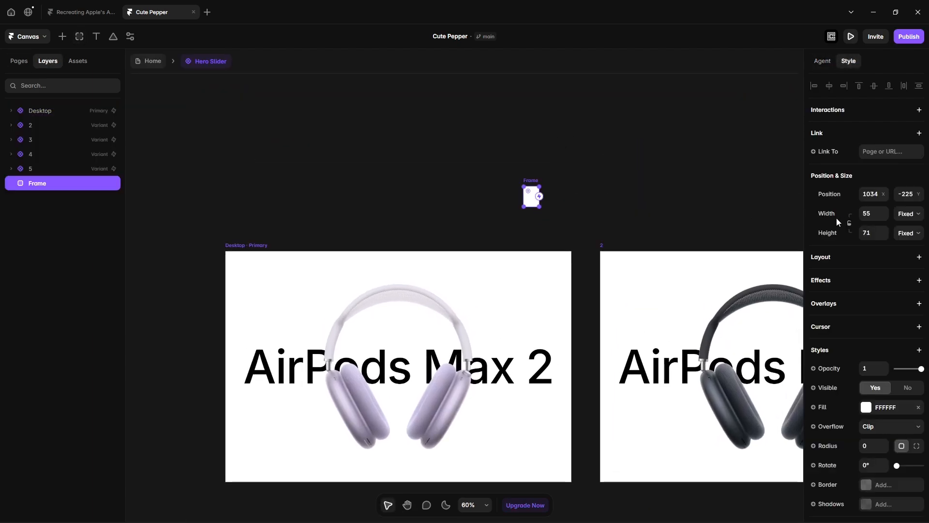
Step: Set the new frame's width and height to 36 each
click(865, 213)
double_click(864, 212)
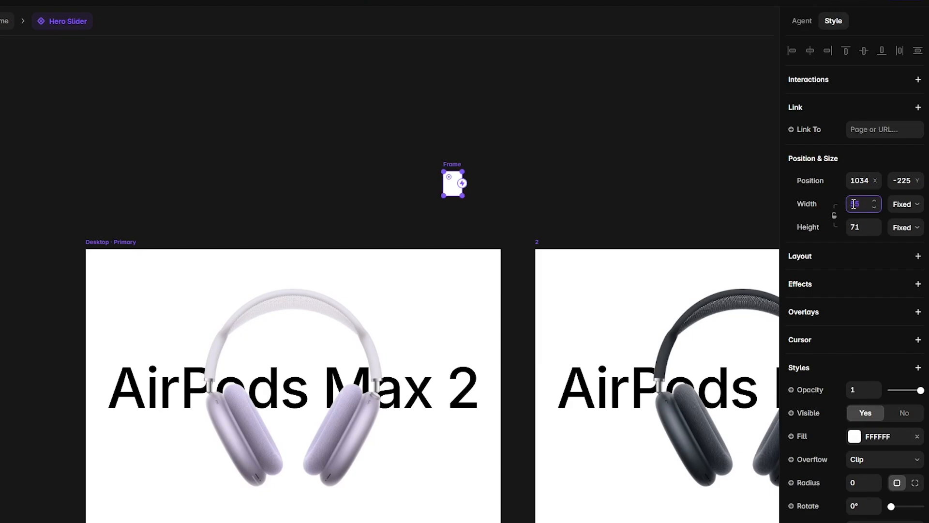
text(36)
key(Tab)
key(Tab)
text(36)
click(530, 183)
Step: Round the square frame's corners to a radius of 18 to make it a circle
scroll(458, 186, up, 10)
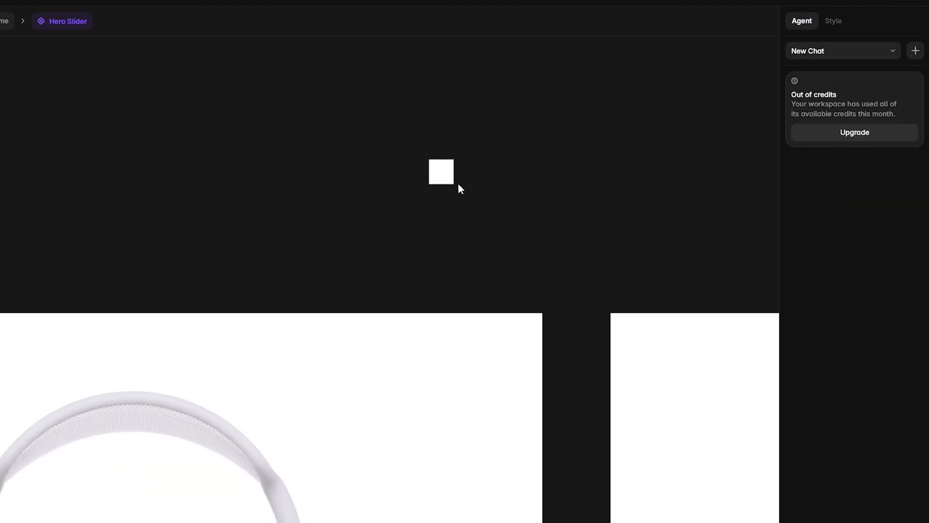
click(434, 170)
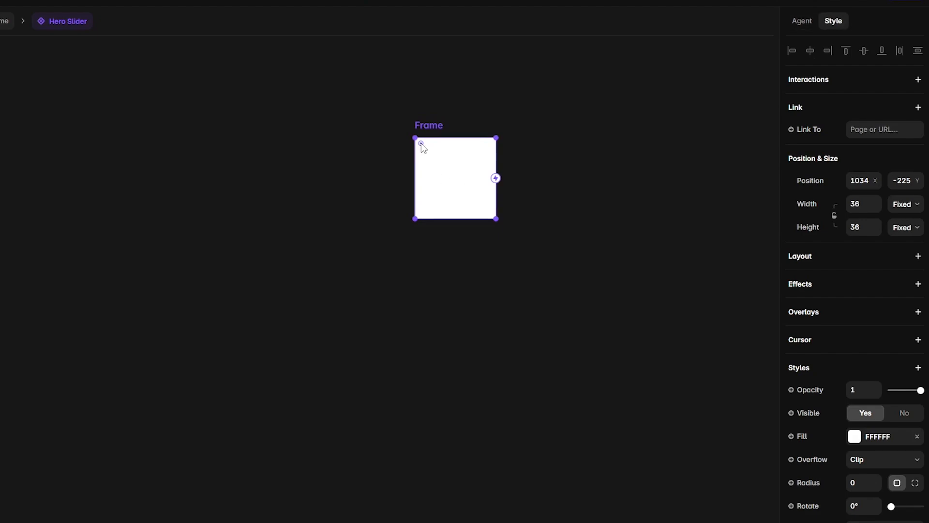
mouse_move(422, 146)
drag(421, 144, 483, 245)
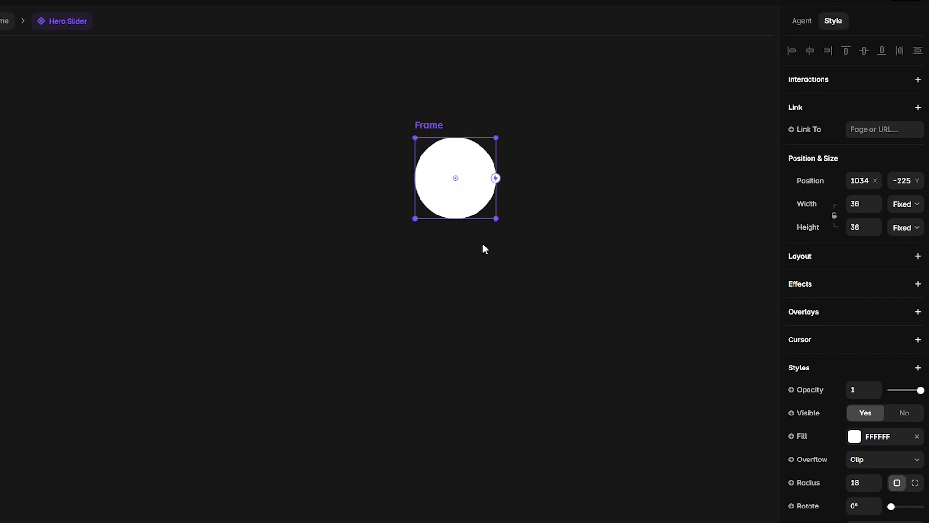
Step: Add a stack layout to the circle and set its fill to E8E8ED
click(816, 261)
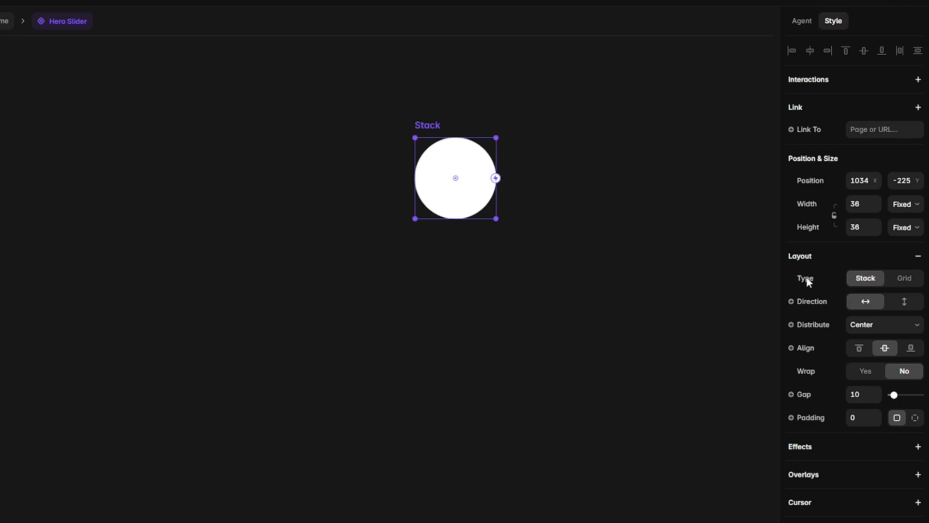
scroll(824, 326, down, 2)
click(875, 485)
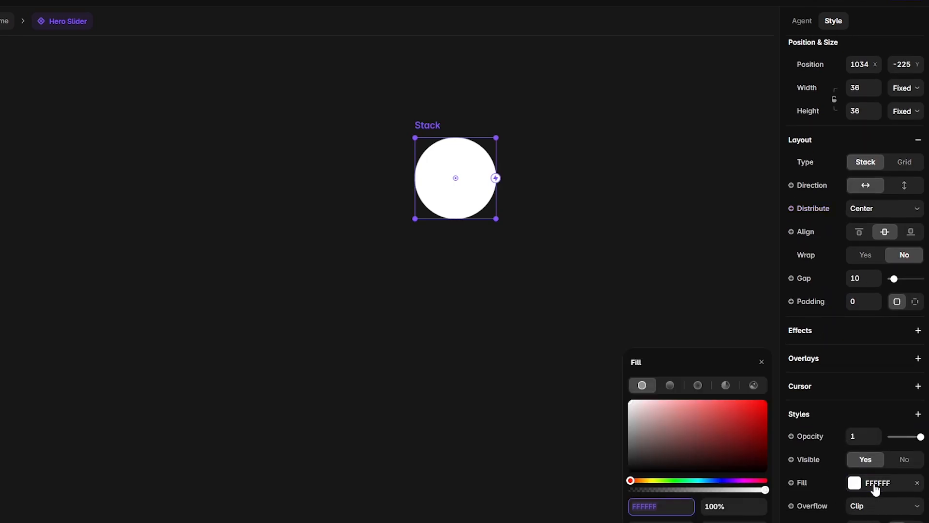
text(e8e8ed)
key(Return)
click(553, 174)
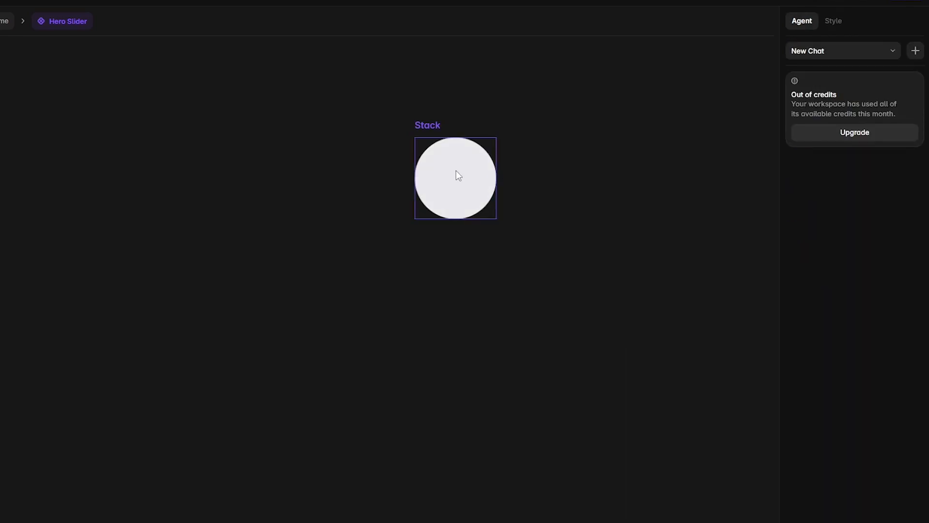
Step: Draw a narrow frame about 5 × 11 inside the circle and set its width to 4
click(458, 174)
key(f)
drag(451, 167, 463, 191)
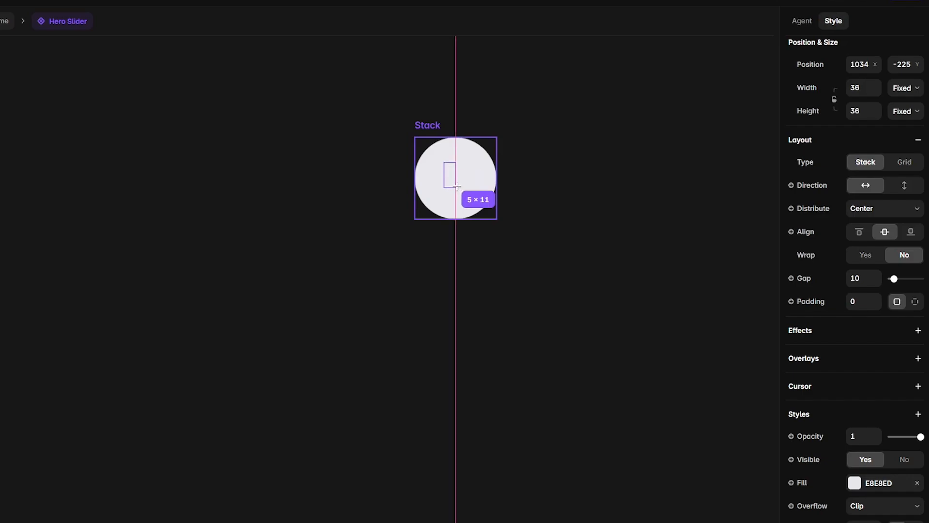
click(854, 233)
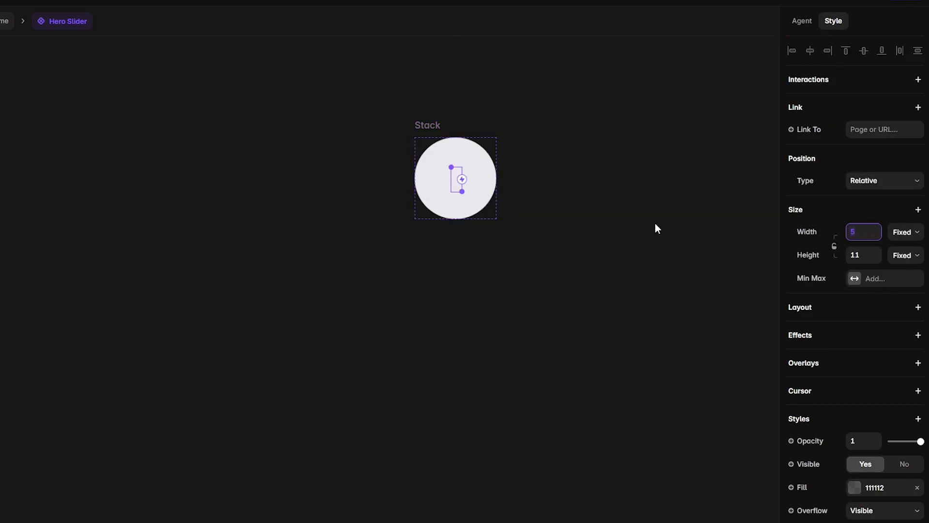
Step: Set the narrow bar's fill to 69686A at 100% opacity
click(869, 488)
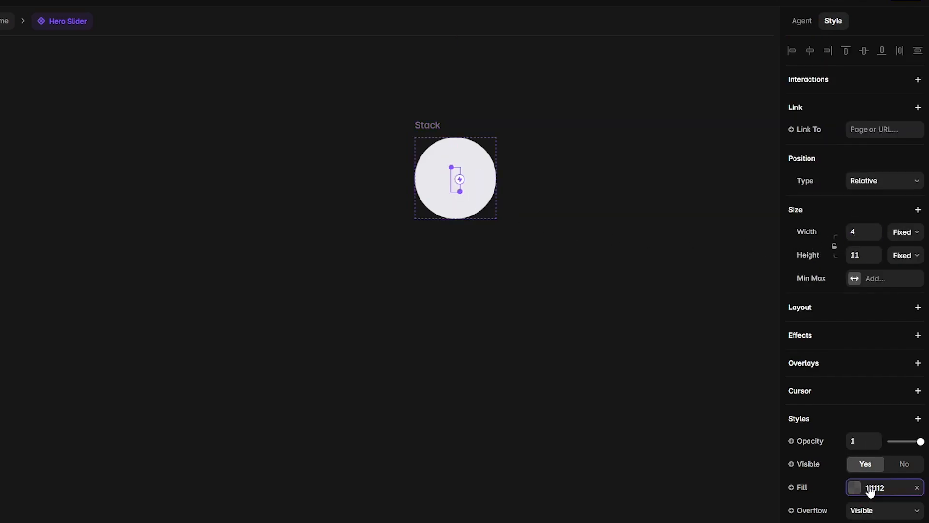
text(69686A)
key(Tab)
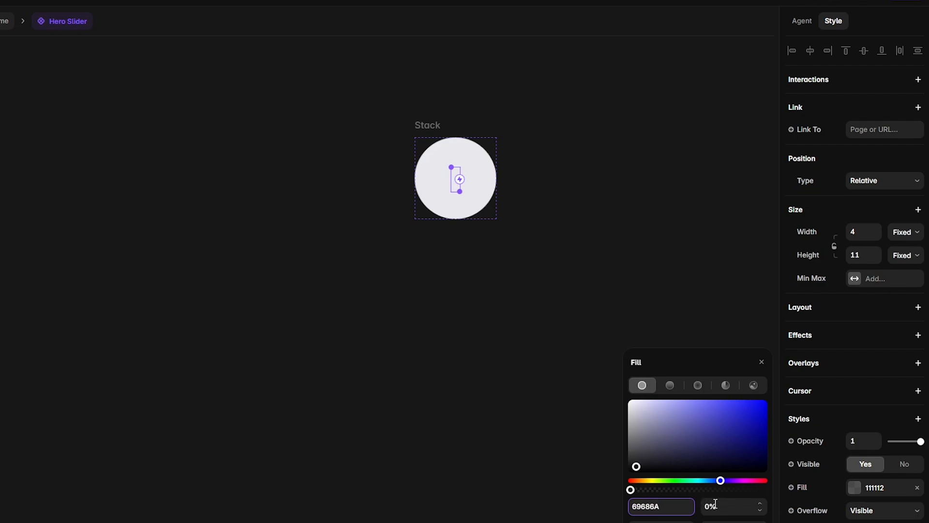
text(100%)
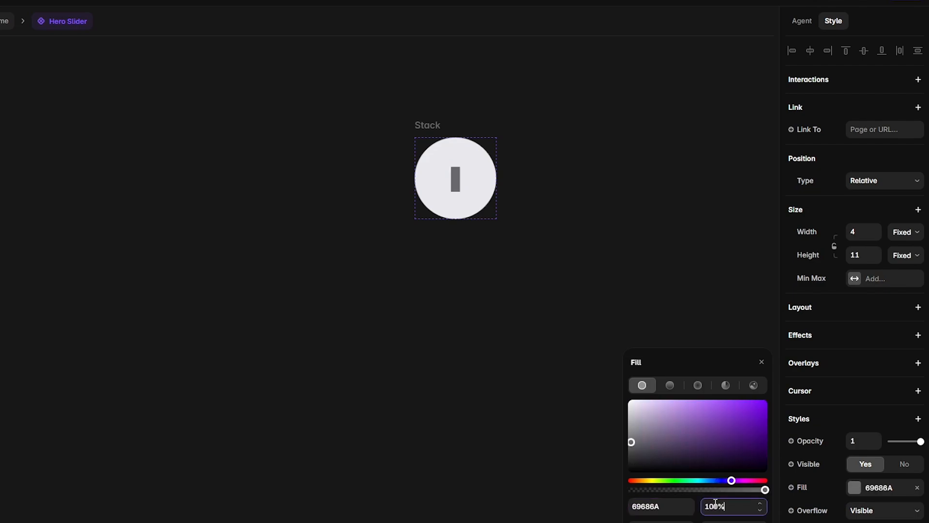
Step: Increase the bar's height to 17 and fully round its ends with a radius of 2
scroll(482, 172, up, 3)
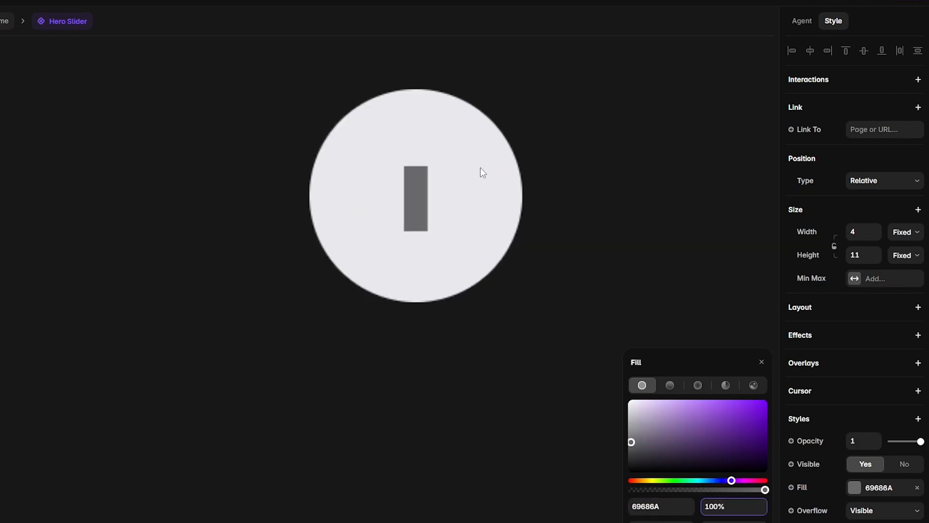
click(856, 261)
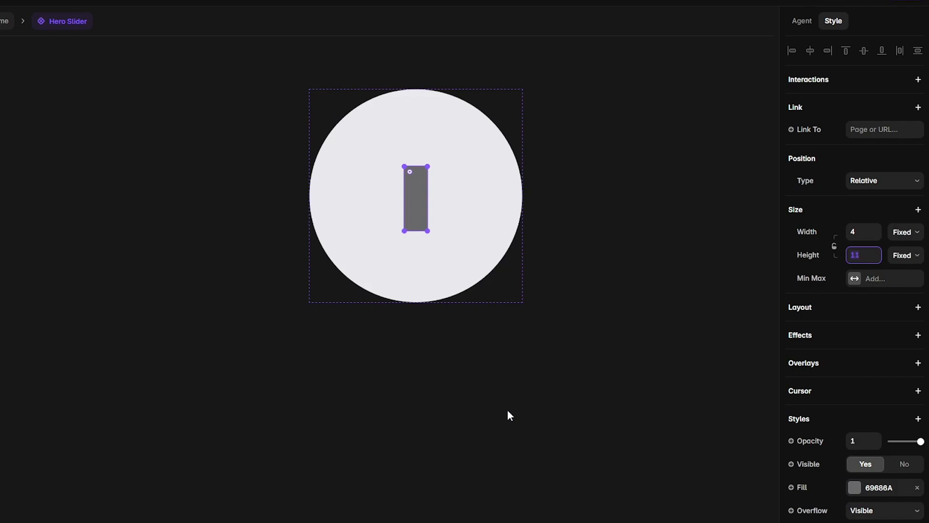
key(Up)
key(Up)
key(Up)
key(Up)
key(Up)
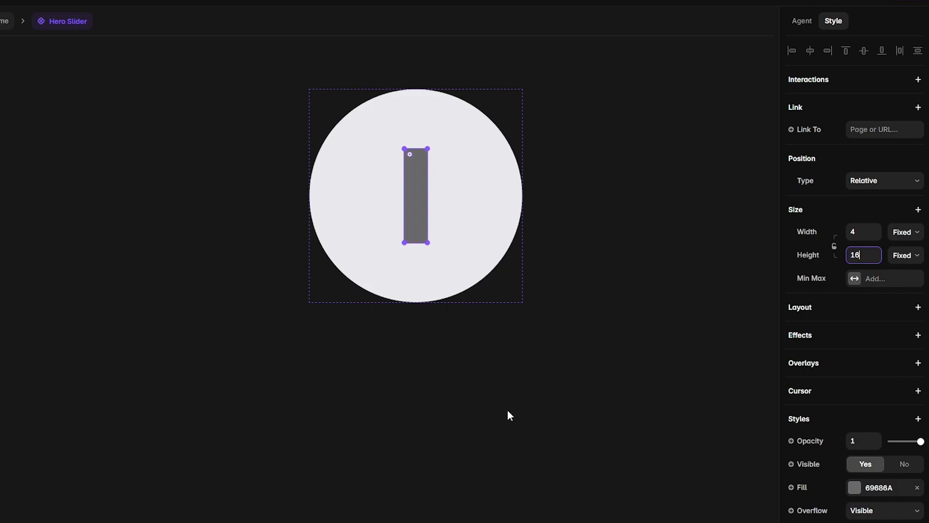
key(Up)
drag(409, 154, 416, 202)
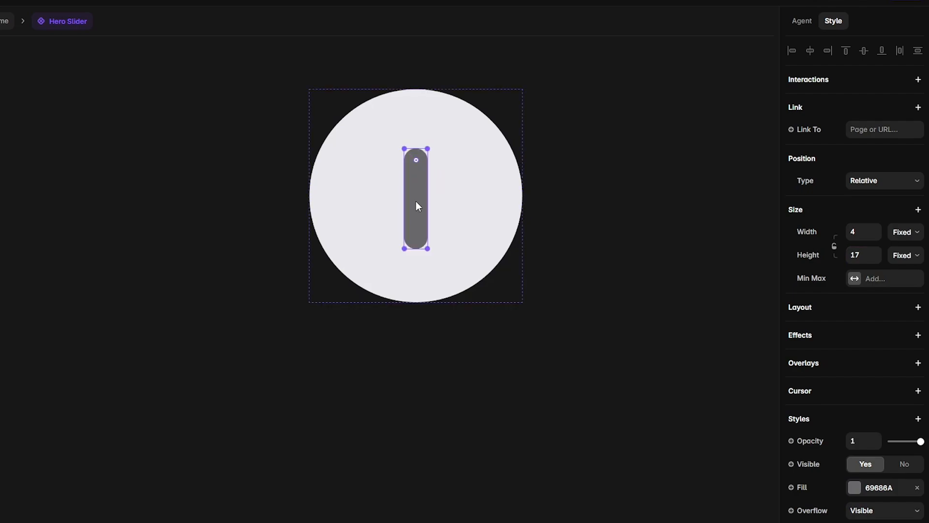
Step: Duplicate the bar inside the circle and set the stack's gap to 5 to form a pause icon
key(ctrl+d)
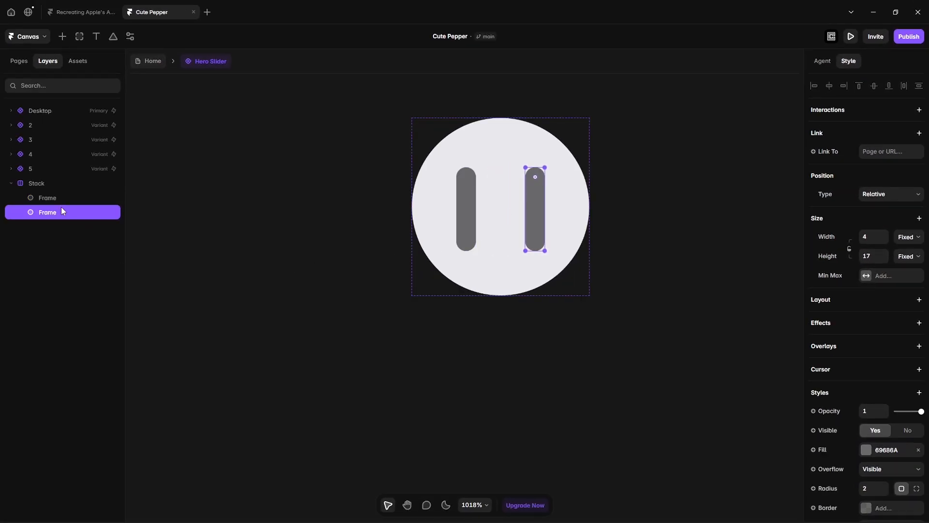
click(41, 189)
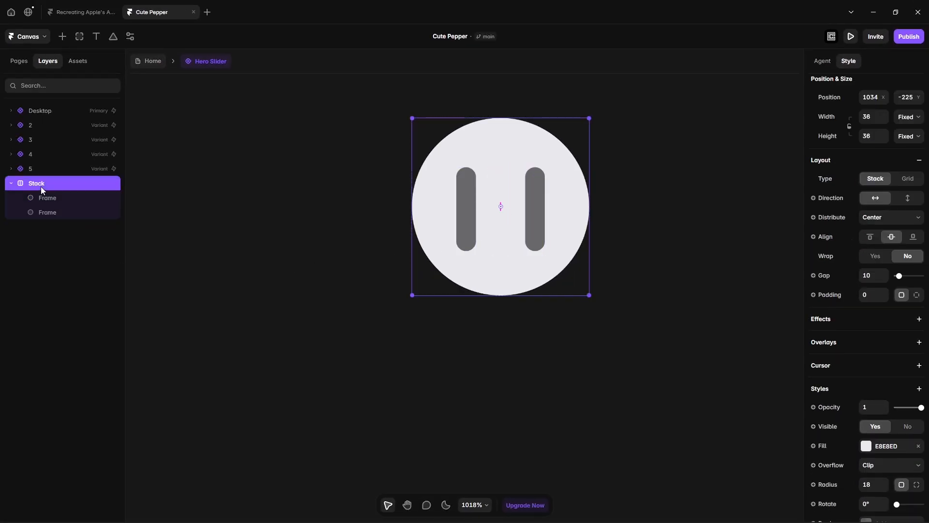
click(867, 277)
key(Down)
key(Down)
key(Down)
key(Down)
key(Down)
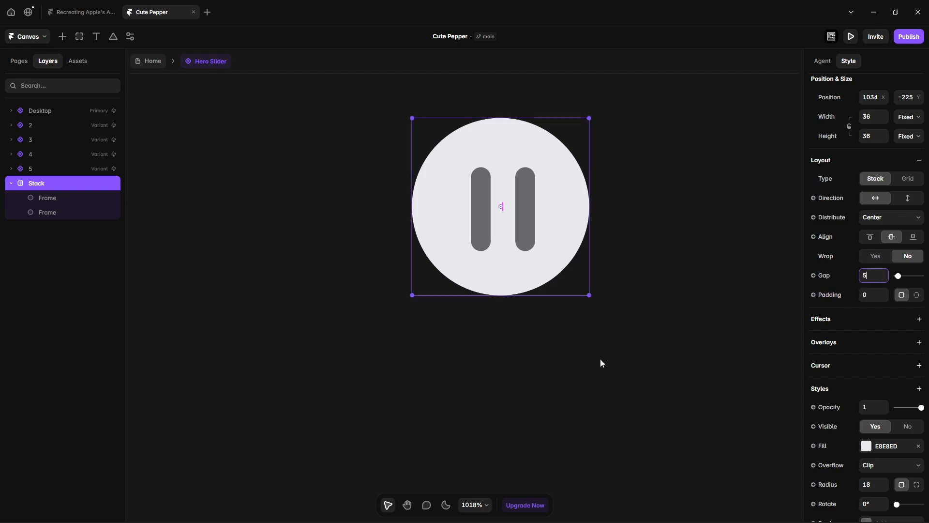
Step: Rename both bar layers in the stack as Line
click(53, 199)
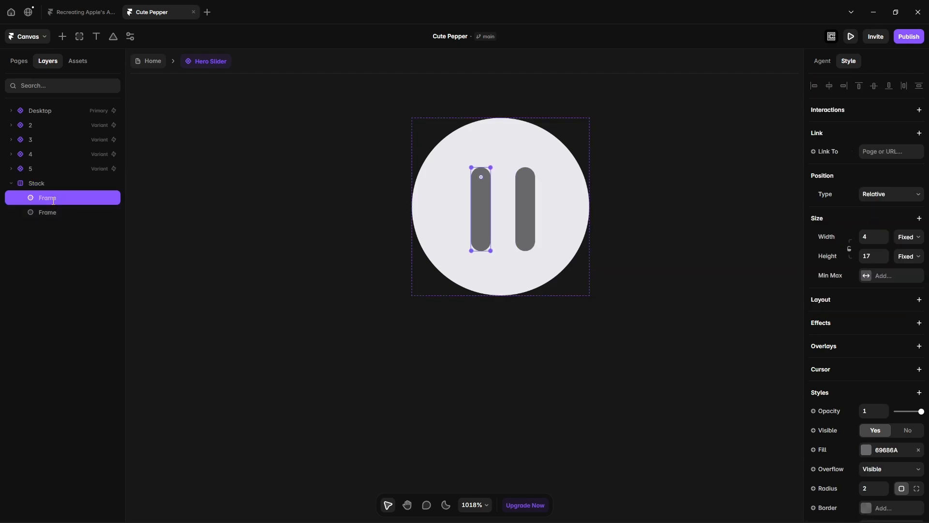
text(Line)
click(55, 213)
text(L)
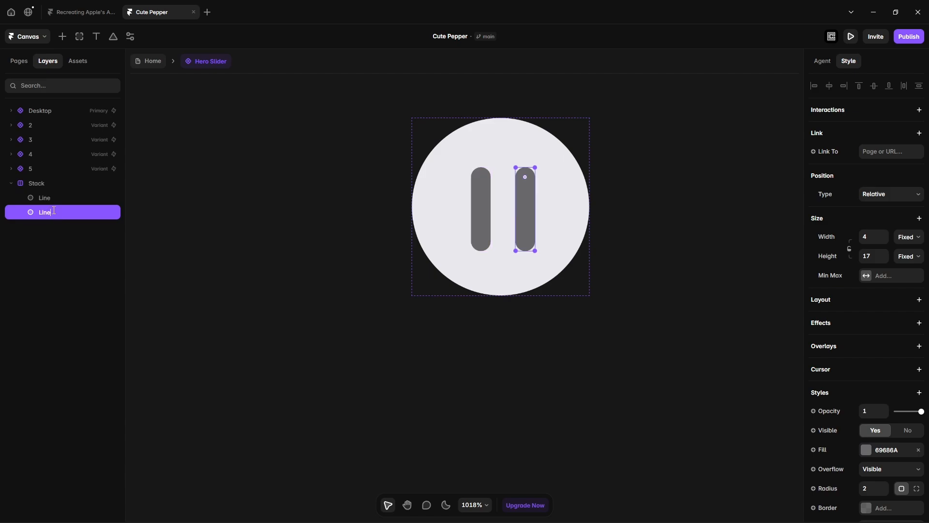
text(ine)
Step: Create a component named Play/Pause from the circular stack
right_click(44, 181)
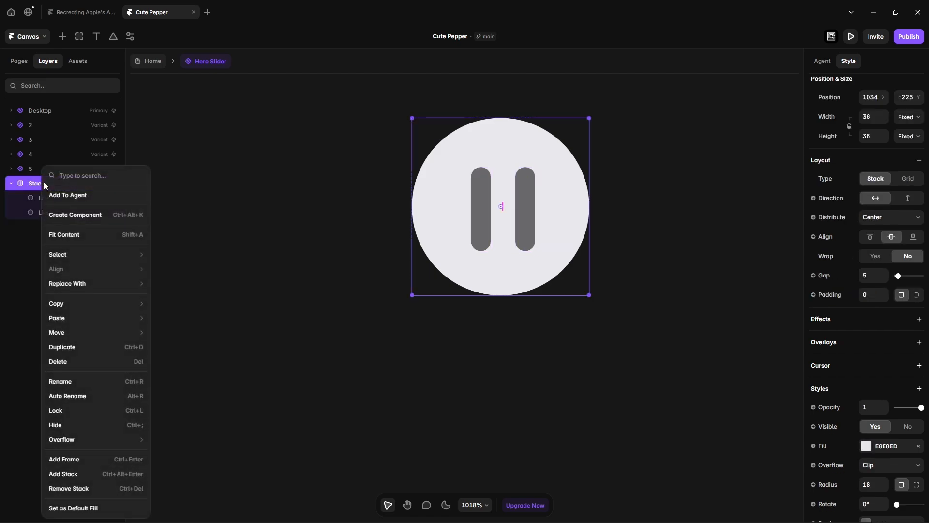
click(89, 217)
text(Play/Paus)
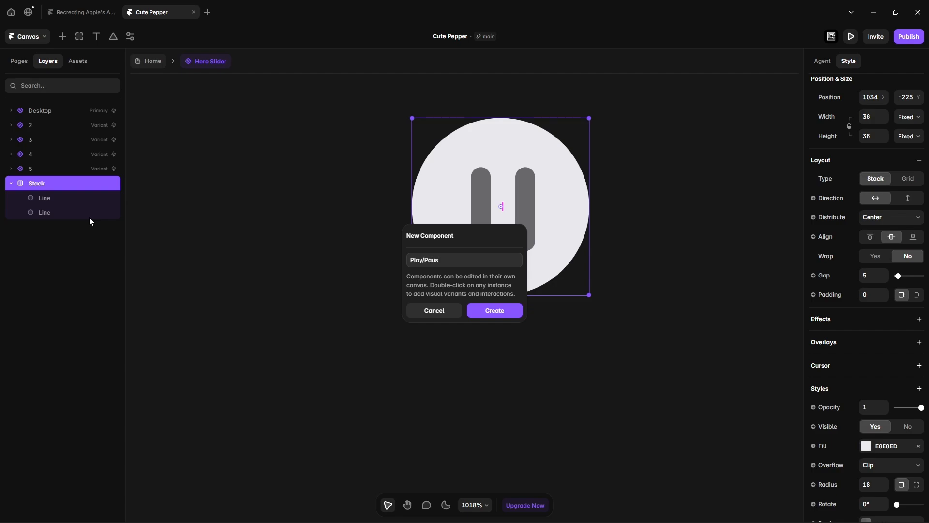
text(e)
key(Return)
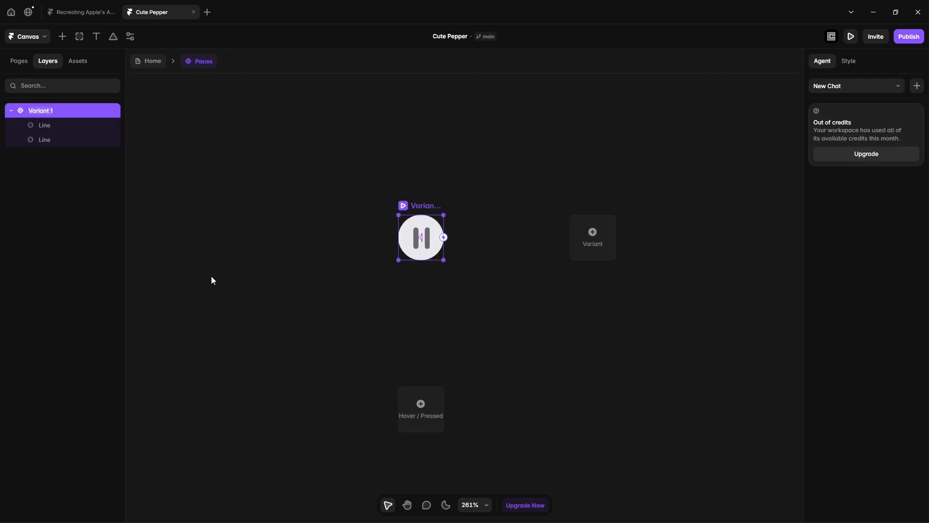
Step: Rename the component's primary variant as Pause and add a Hover variant to it
text(Pause)
key(Return)
click(421, 405)
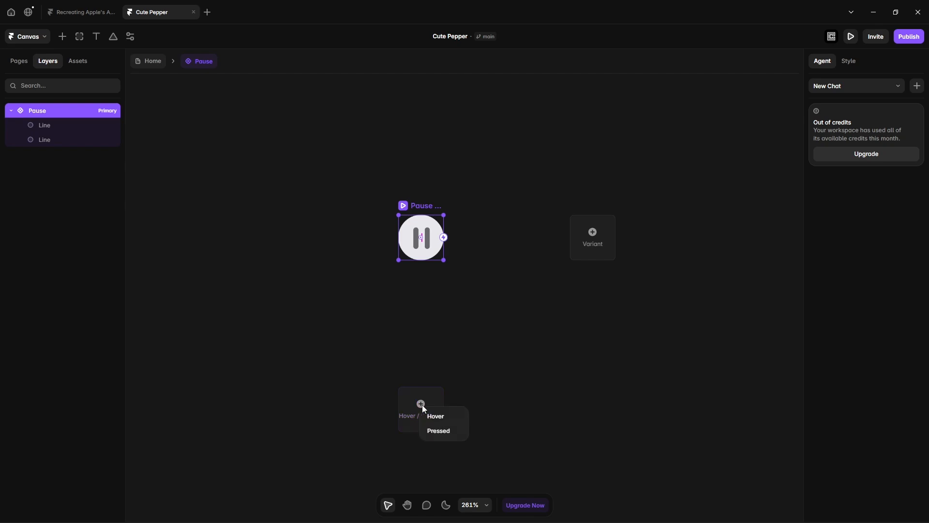
click(432, 414)
Step: Set the fill of the Pause Hover variant's circle to D4D4D9
click(849, 61)
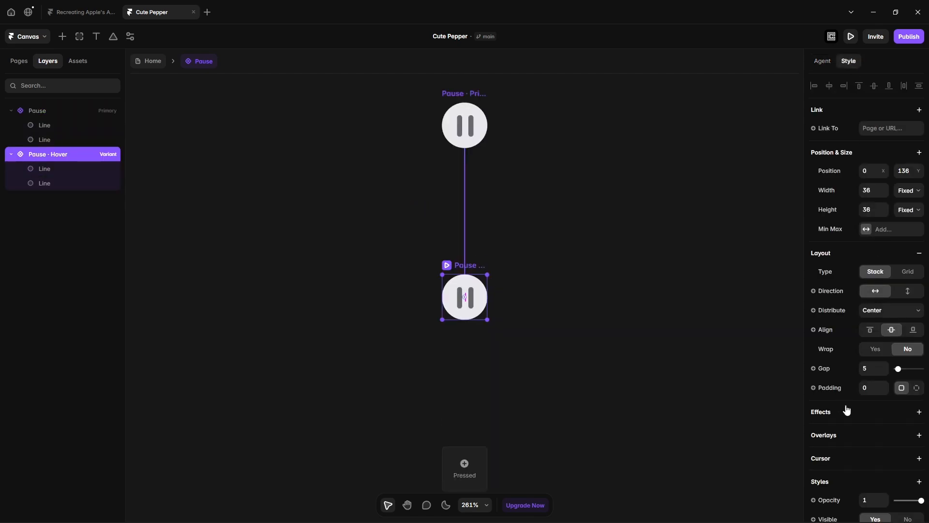
scroll(847, 411, down, 5)
click(866, 345)
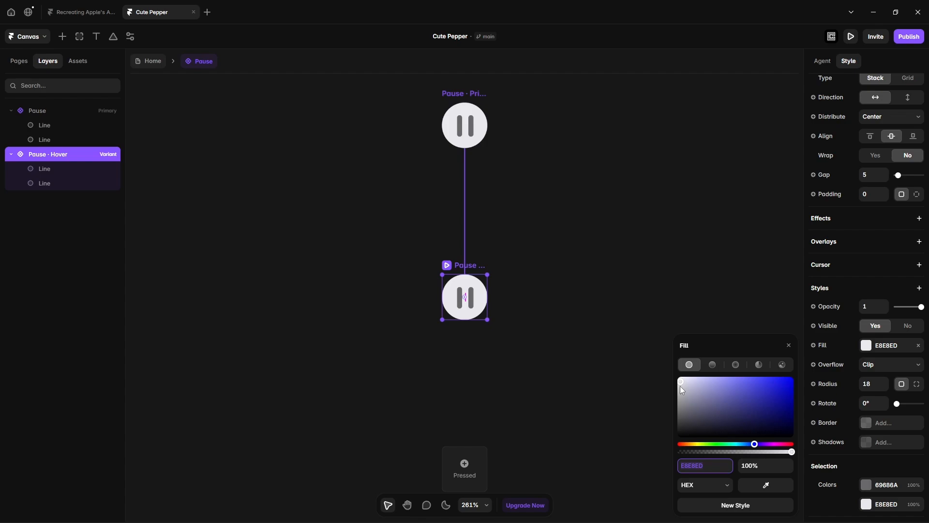
click(497, 369)
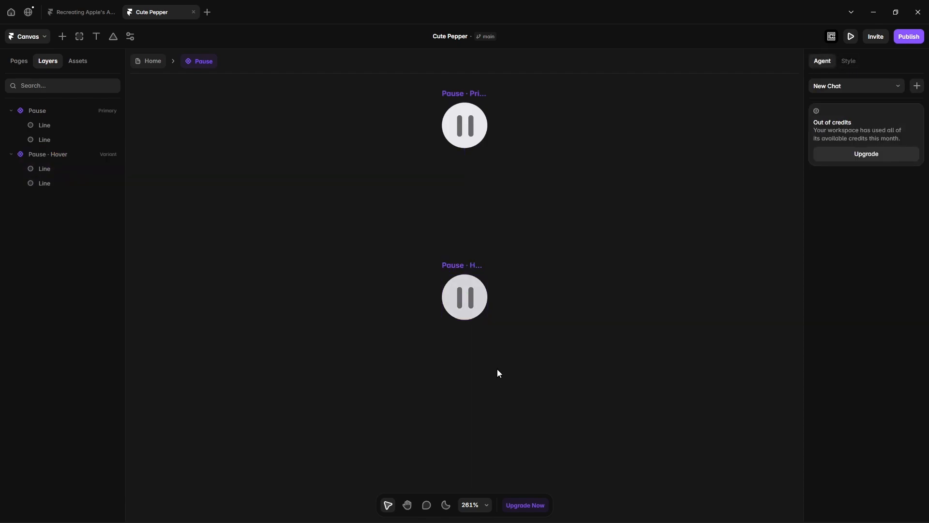
Step: Add a second variant beside Pause in the Play/Pause component and rename it Play
scroll(336, 262, down, 5)
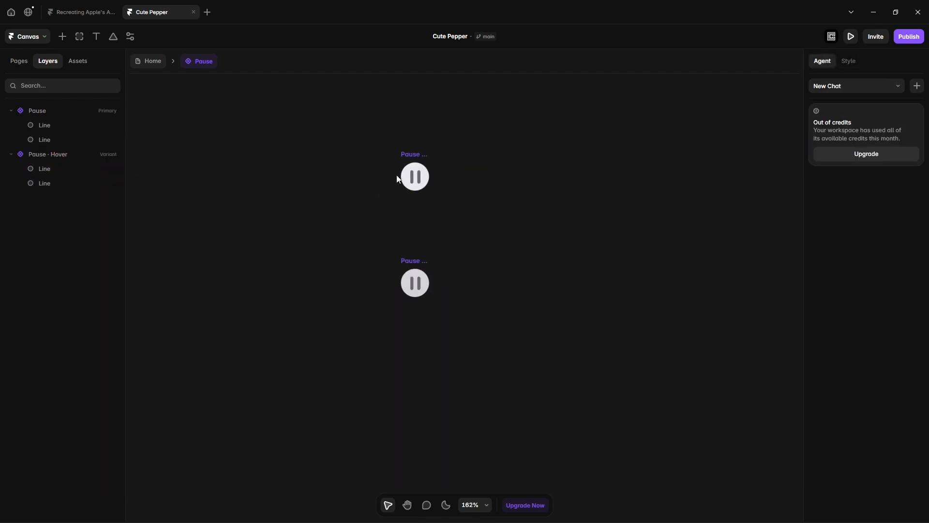
click(414, 154)
click(520, 177)
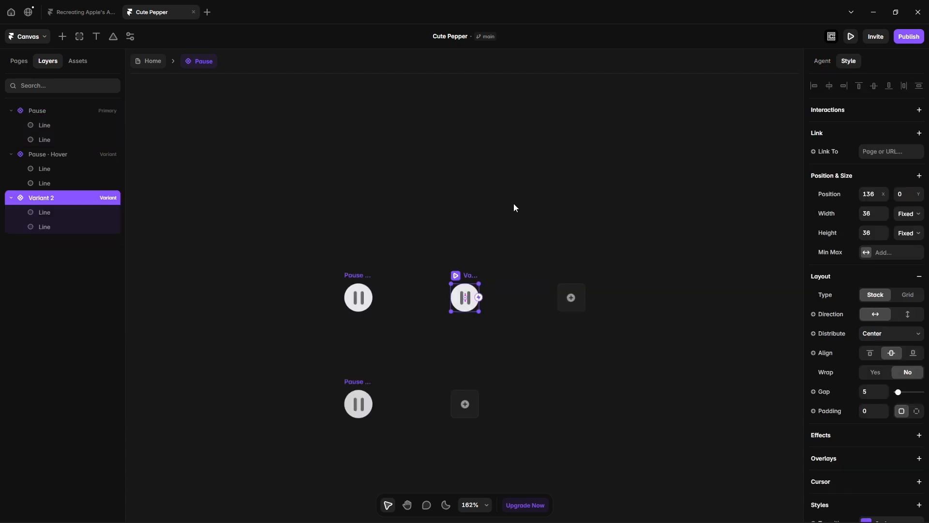
double_click(50, 198)
text(Play)
key(Return)
click(464, 326)
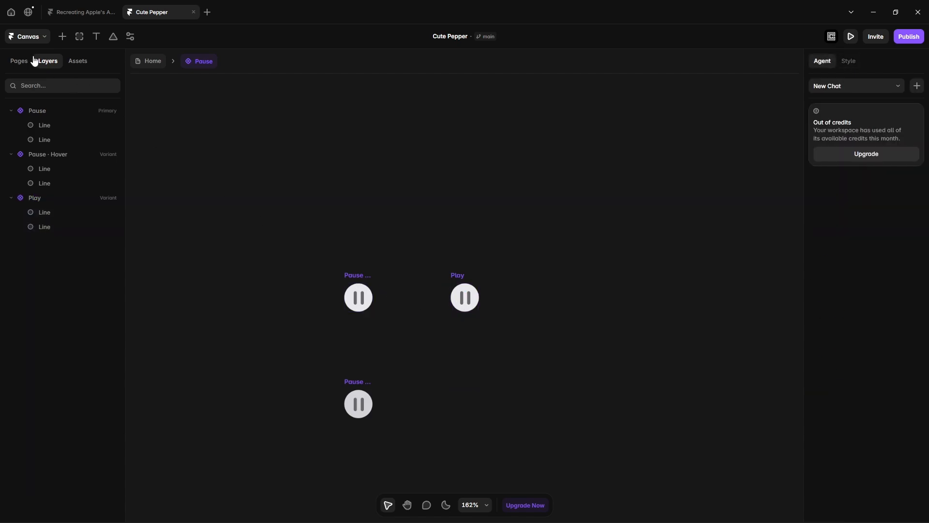
Step: Browse the plugins for an icon source and paste a play triangle icon into the Play variant
click(31, 37)
mouse_move(50, 308)
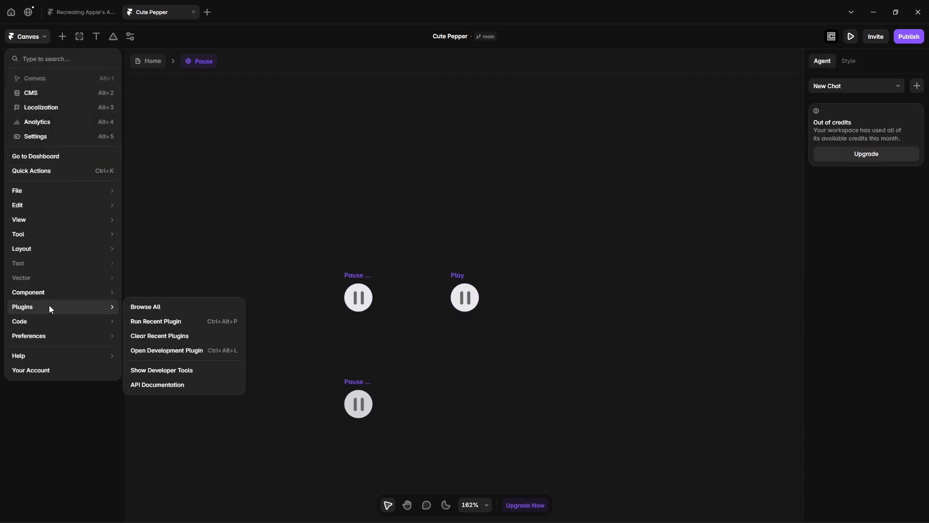
click(152, 309)
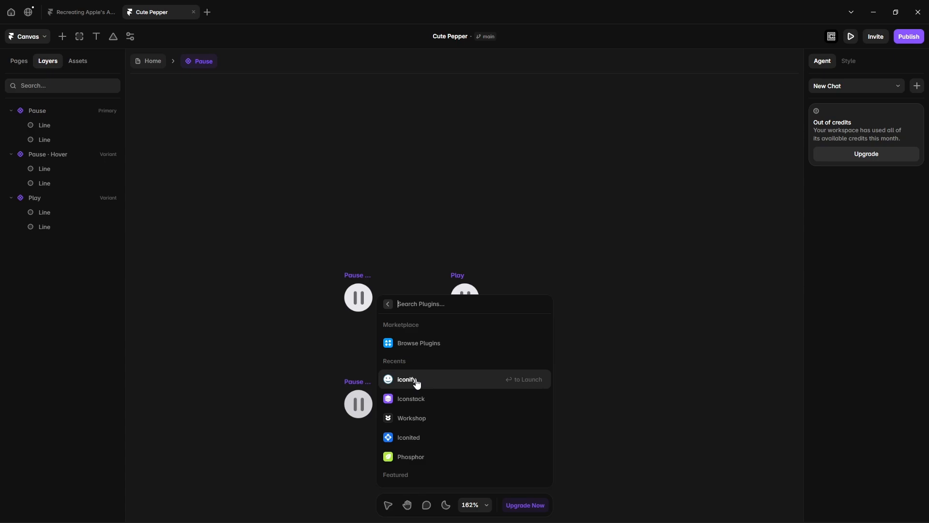
click(269, 377)
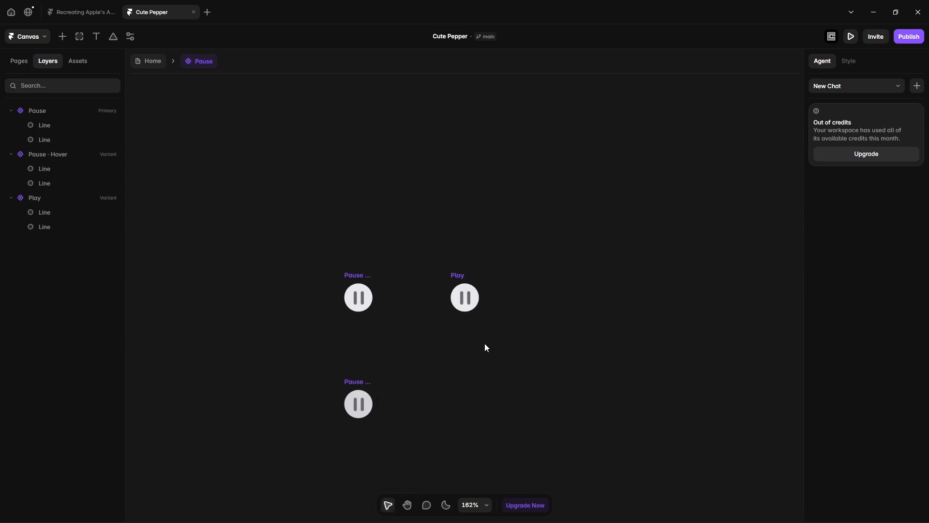
click(468, 301)
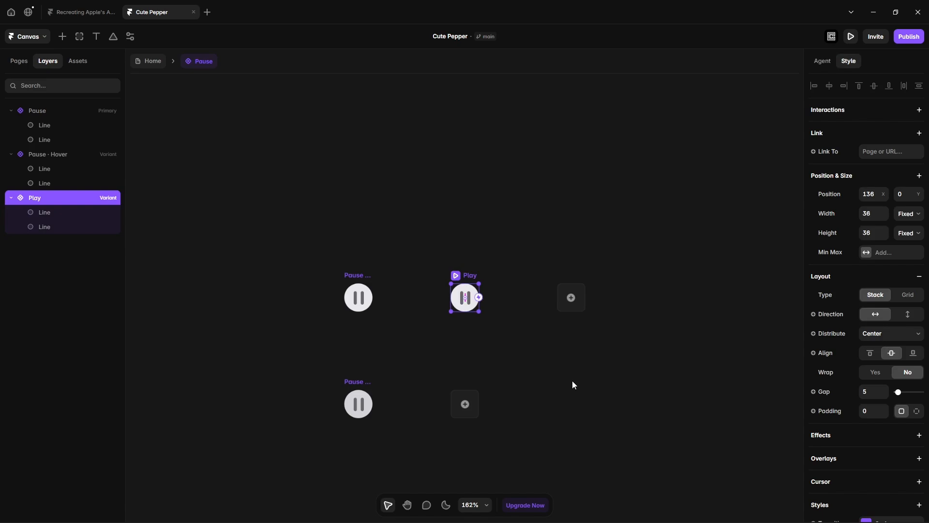
key(ctrl+v)
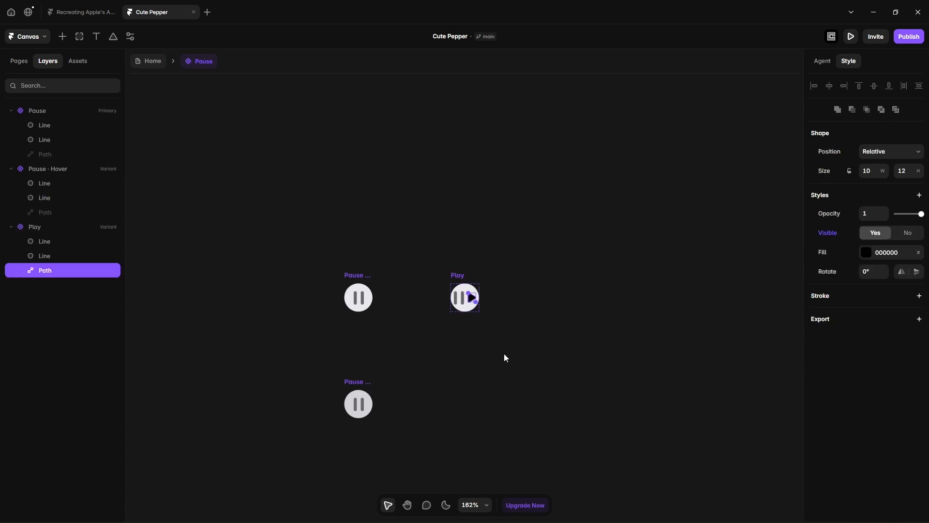
Step: Hide both Line layers in the Play variant by setting their visibility to No
scroll(477, 322, up, 5)
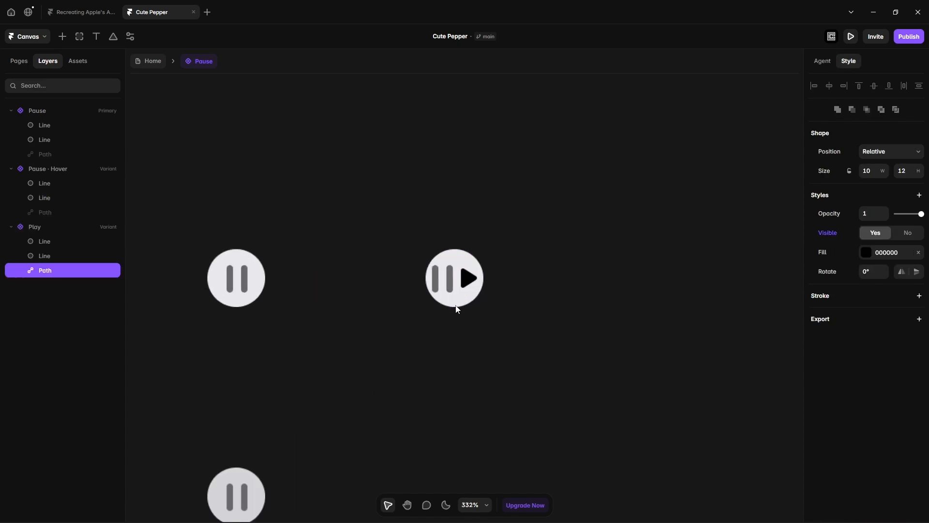
click(50, 241)
shift+click(50, 254)
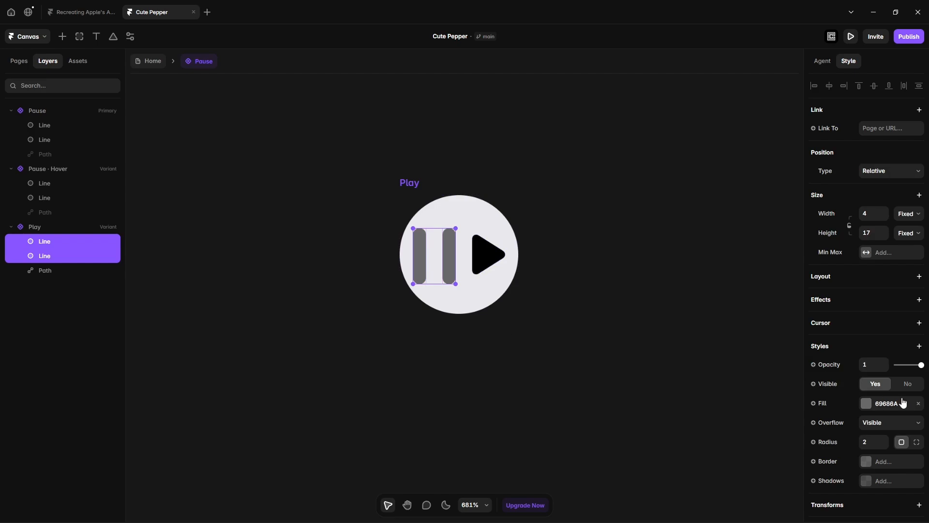
scroll(848, 408, down, 4)
click(904, 271)
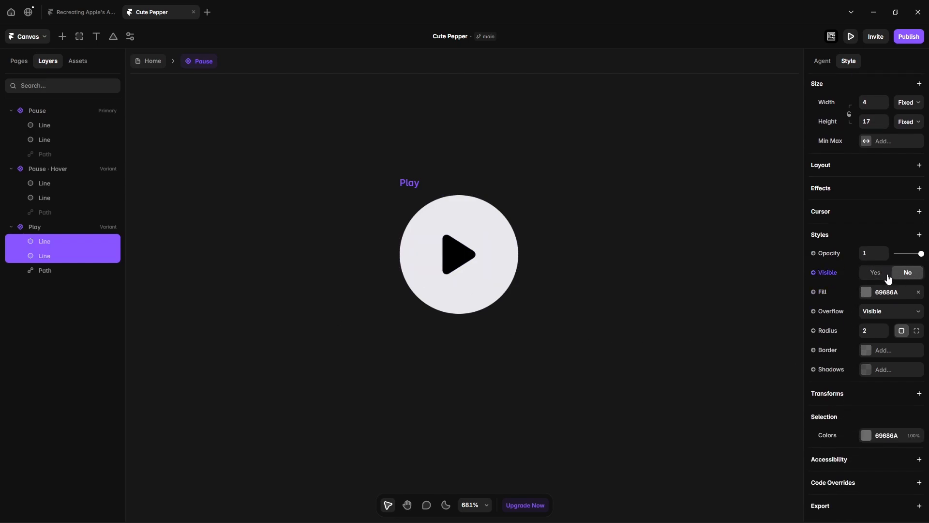
click(541, 344)
Step: Copy the Line layer's fill 69686A and apply it to the play icon path in the Play variant
click(455, 257)
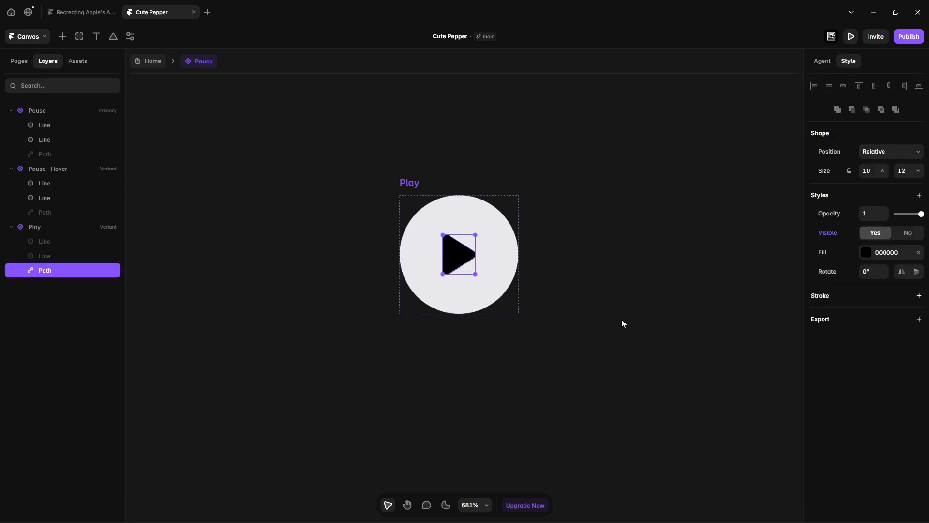
click(876, 254)
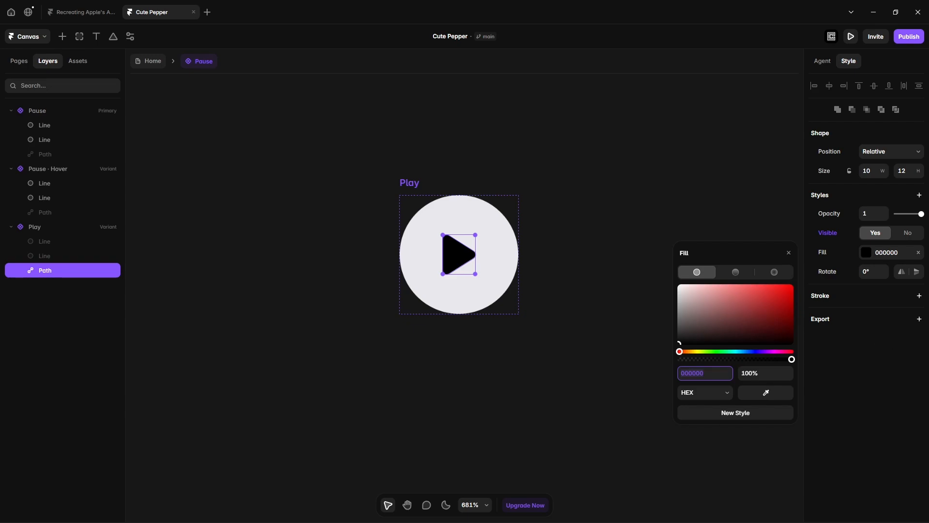
click(67, 256)
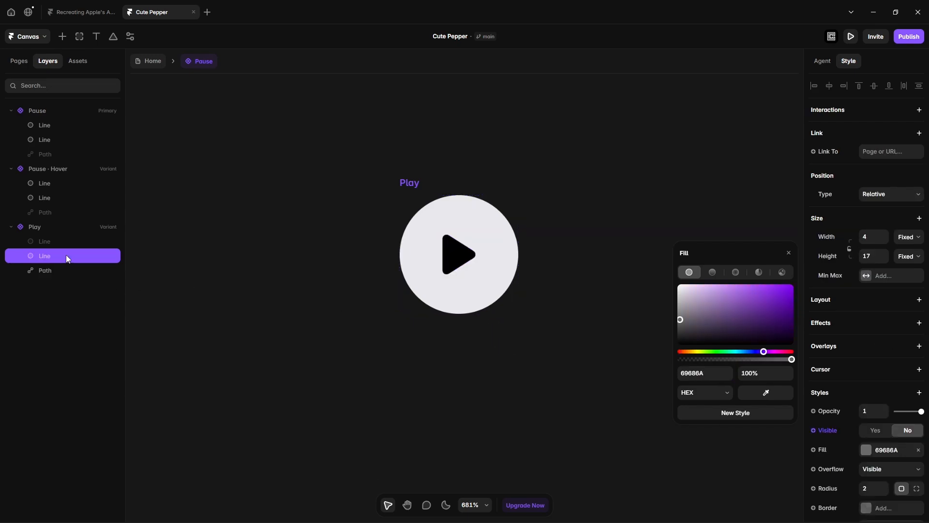
click(891, 451)
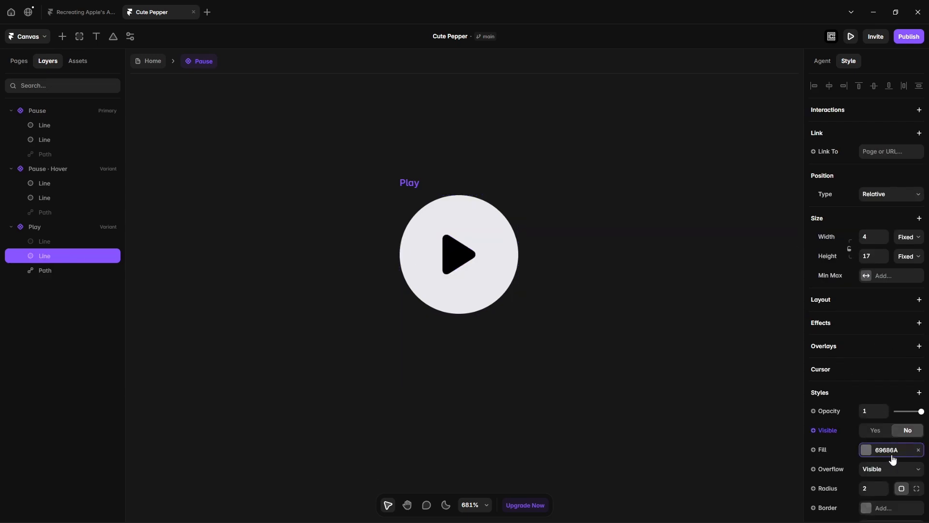
click(891, 459)
click(62, 271)
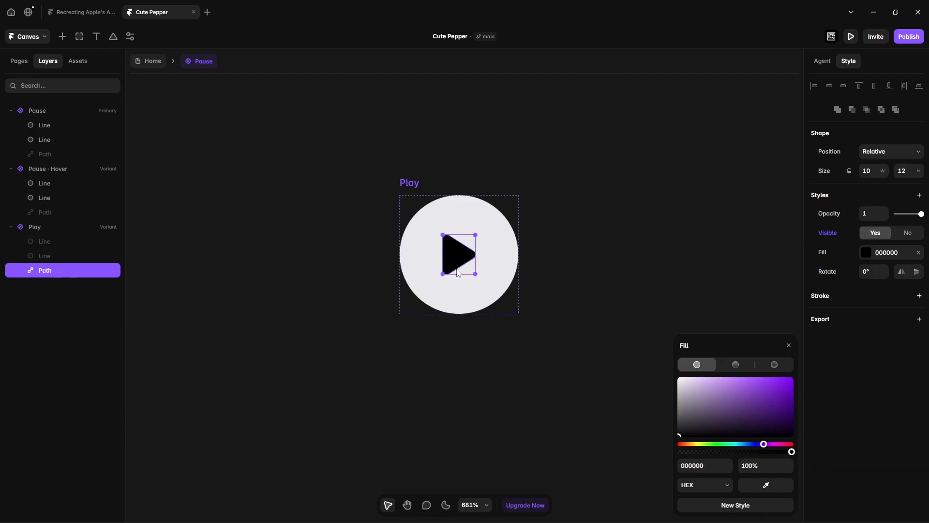
click(708, 467)
key(Return)
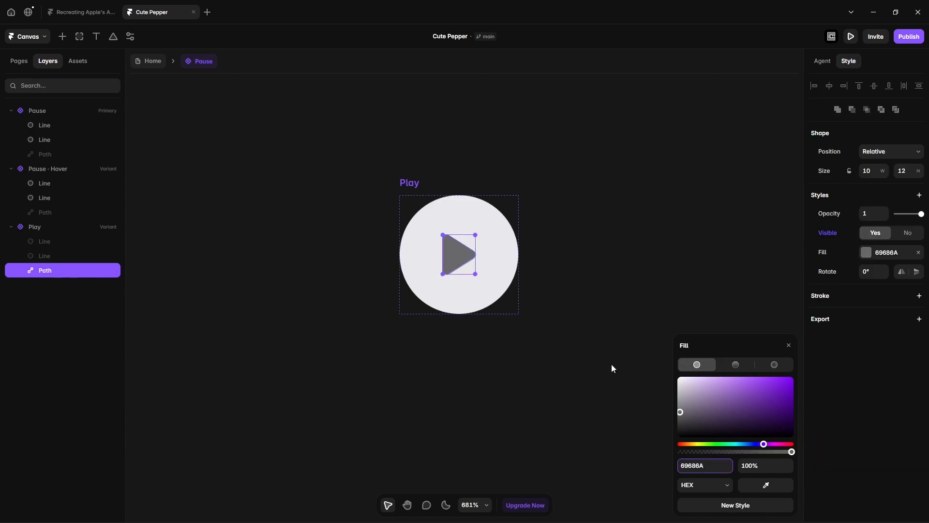
click(603, 355)
Step: Add a Hover variant to the Play variant
scroll(620, 353, down, 5)
scroll(619, 355, down, 3)
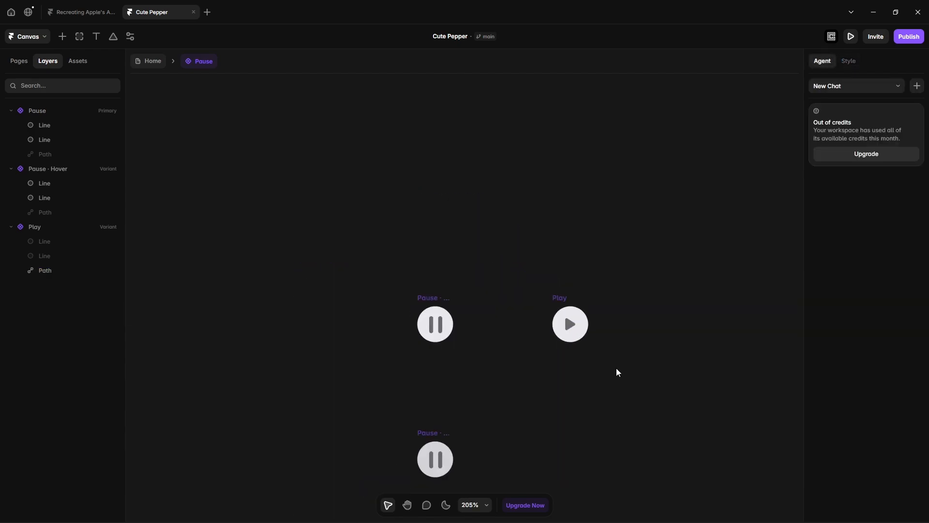
drag(633, 431, 578, 312)
click(507, 178)
click(516, 340)
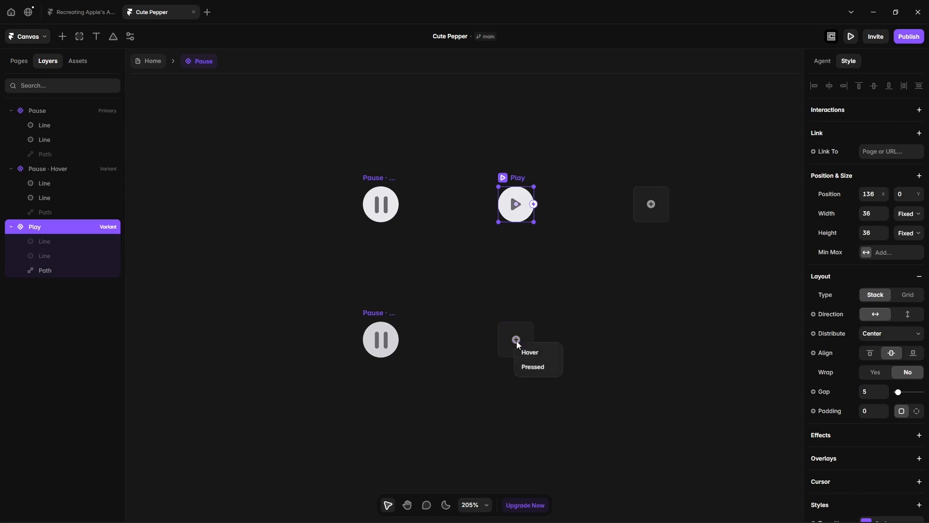
click(532, 353)
Step: Copy the Pause Hover variant's fill D4D4D9 and apply it to the Play Hover variant
click(315, 276)
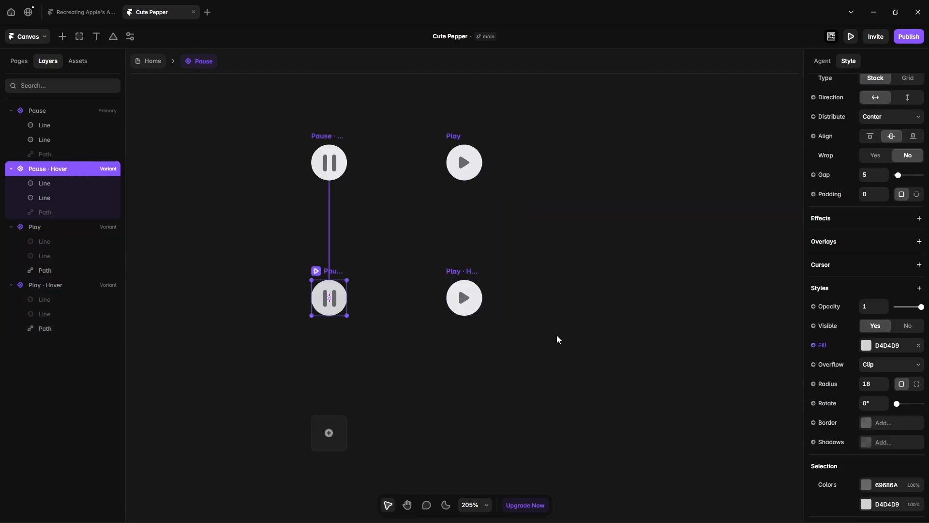
click(884, 347)
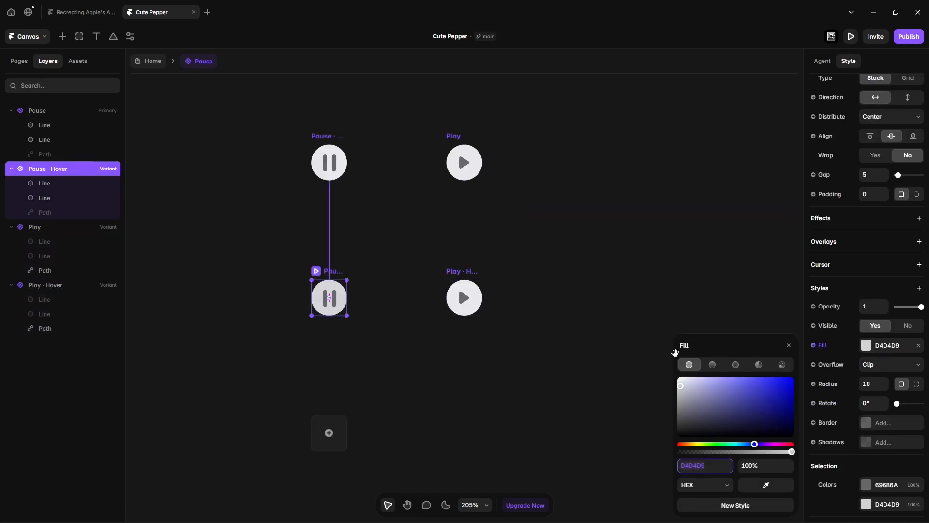
click(515, 388)
click(469, 278)
scroll(851, 413, down, 2)
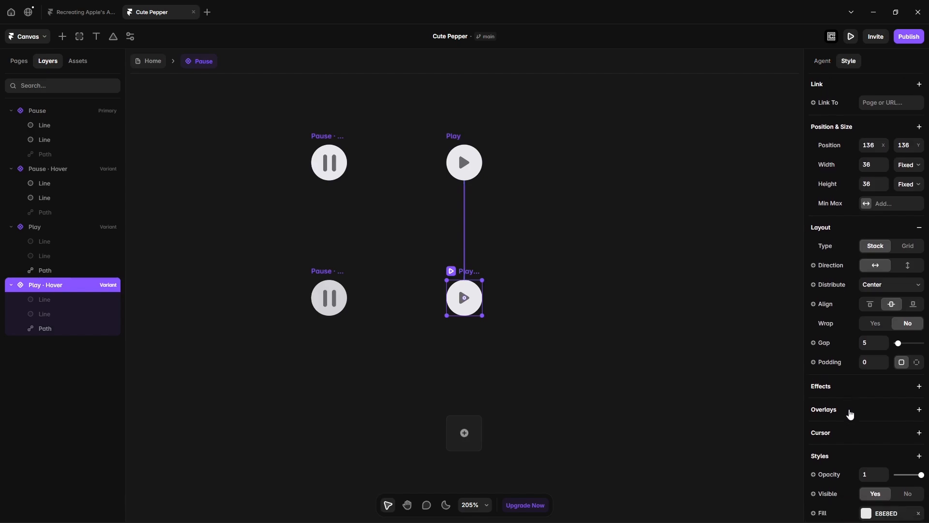
click(881, 494)
text(D4D4D9)
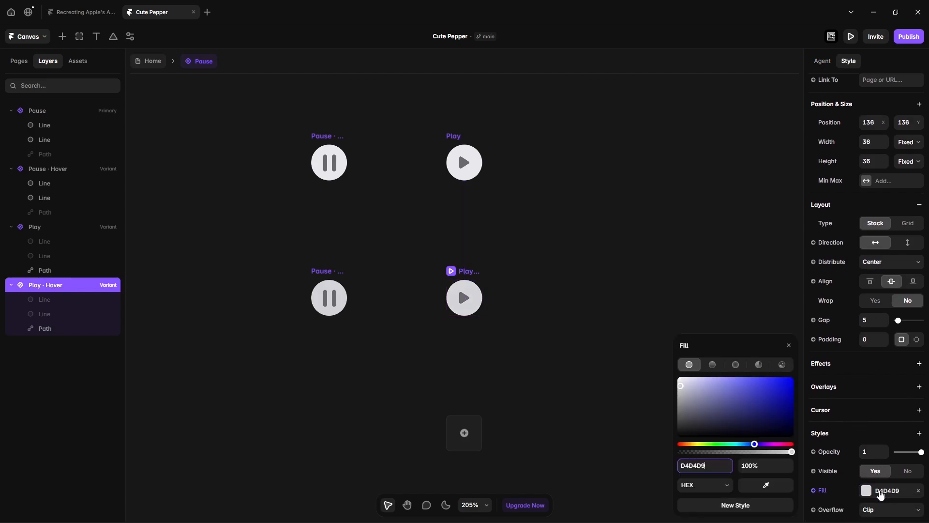
click(592, 219)
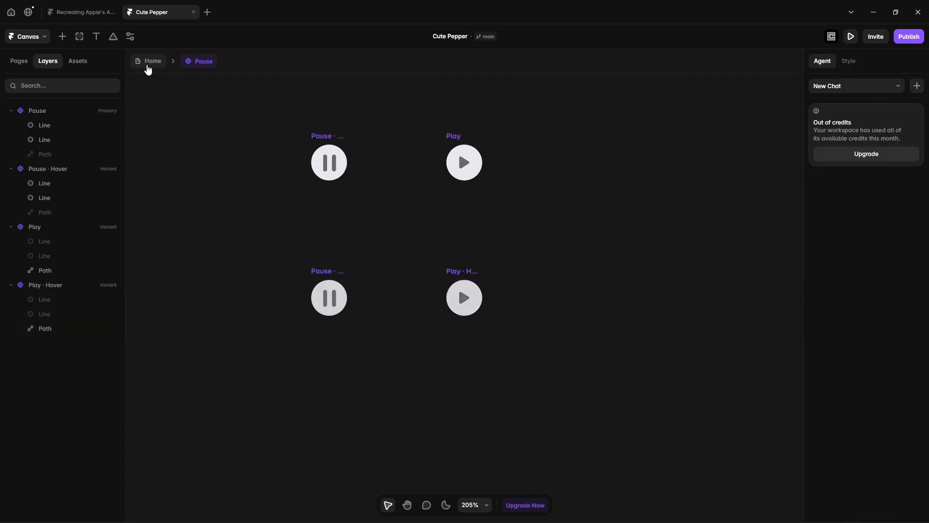
Step: Return to the Home page, open the Hero Slider component and move the Play/Pause layer into its Desktop variant
click(147, 65)
double_click(526, 199)
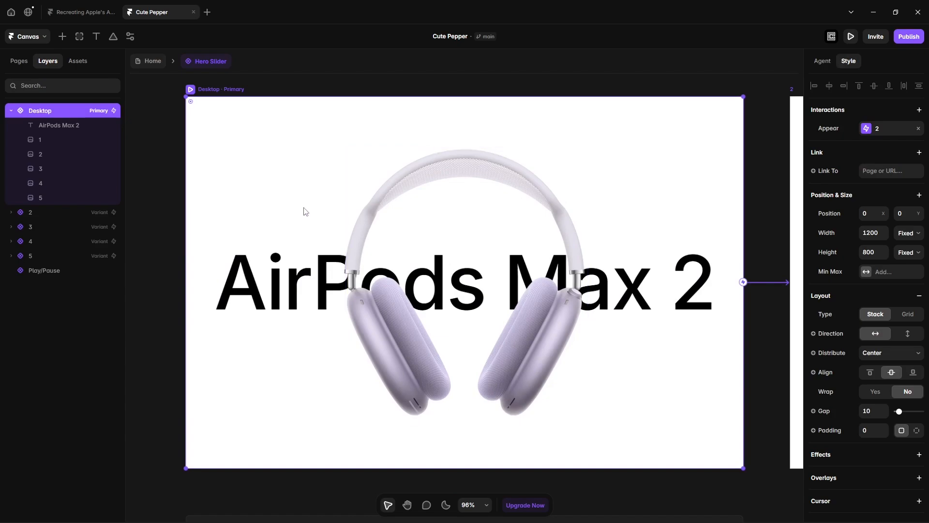
scroll(300, 209, down, 5)
click(45, 269)
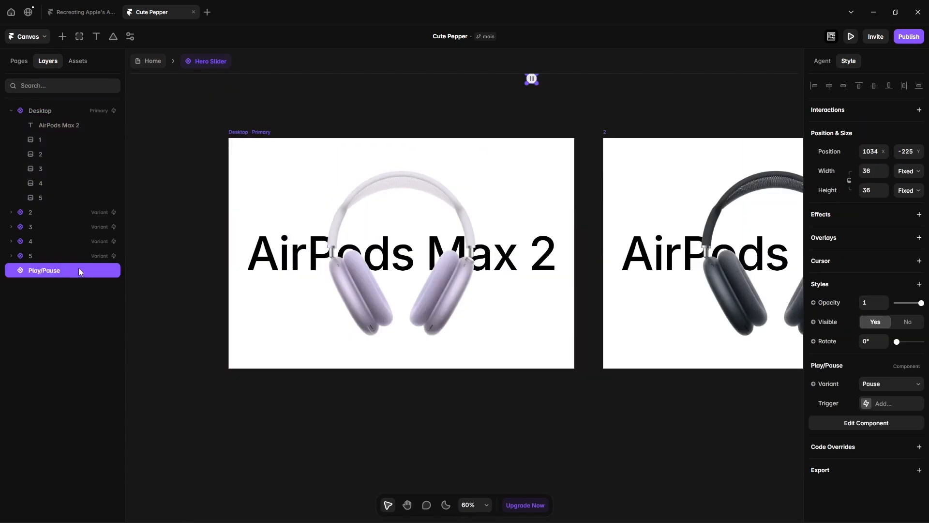
drag(42, 273, 54, 112)
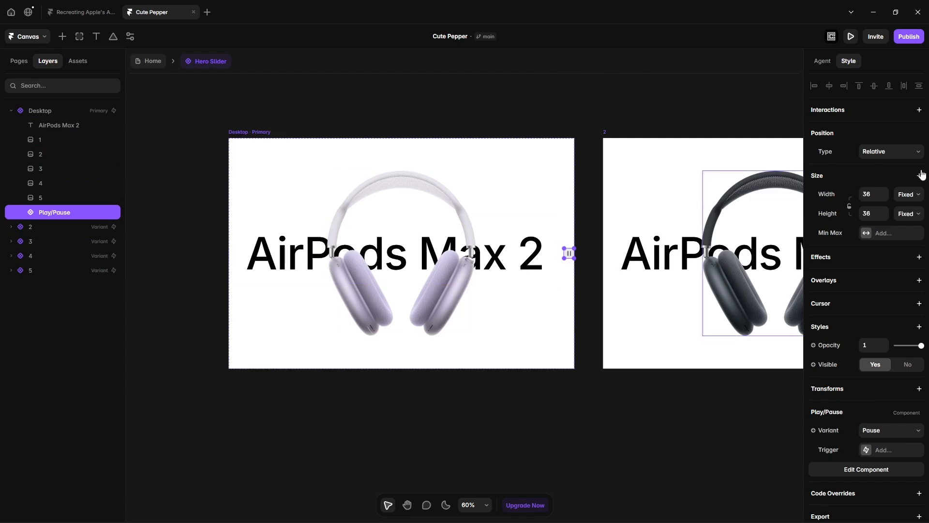
Step: Position the Play/Pause button absolutely in the Desktop variant, 40 from the top edge and 40 from the right edge
click(891, 151)
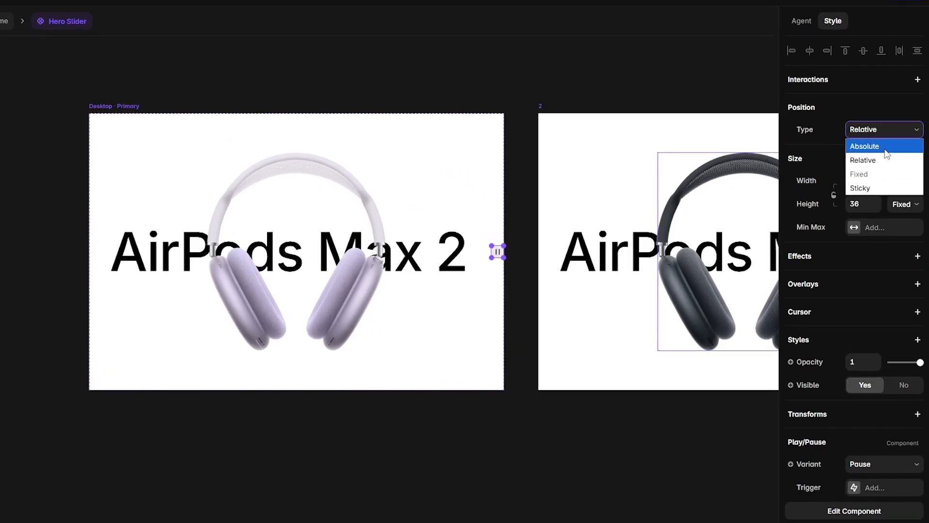
click(872, 146)
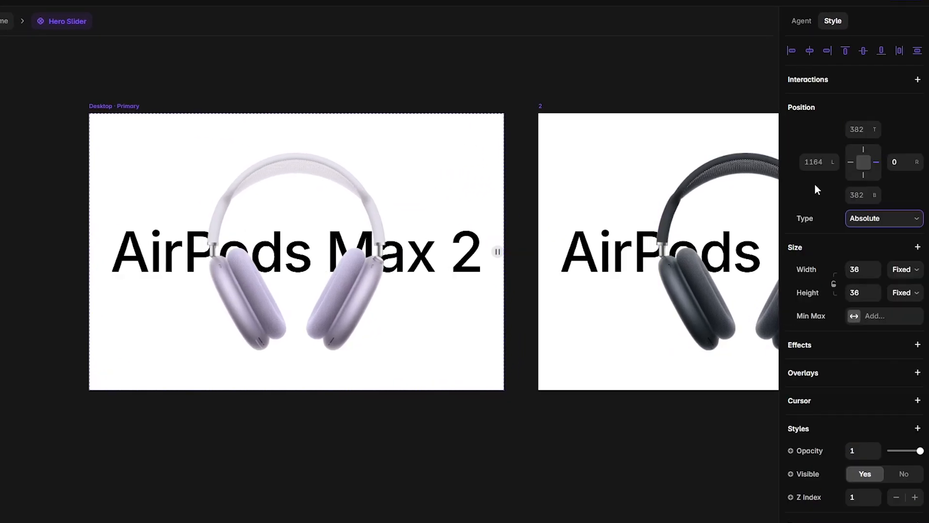
click(845, 52)
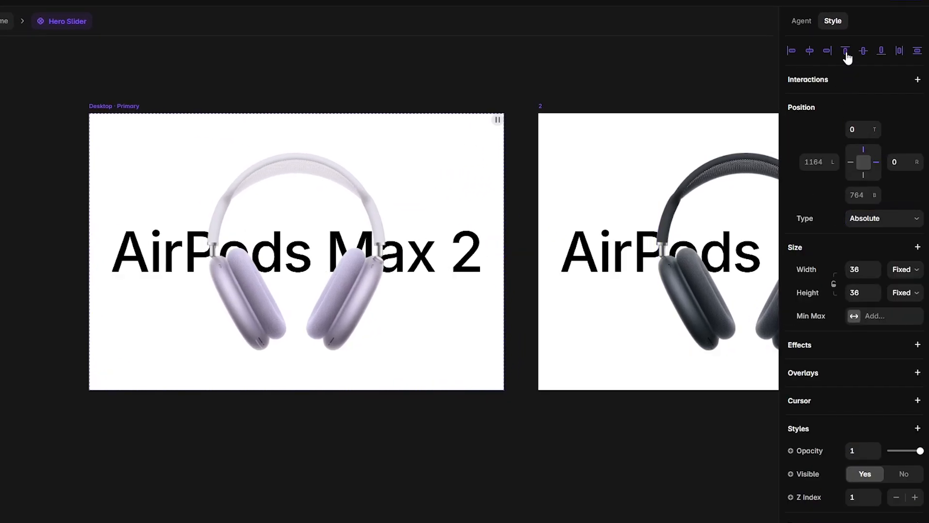
click(859, 122)
text(40)
key(Return)
scroll(519, 126, up, 5)
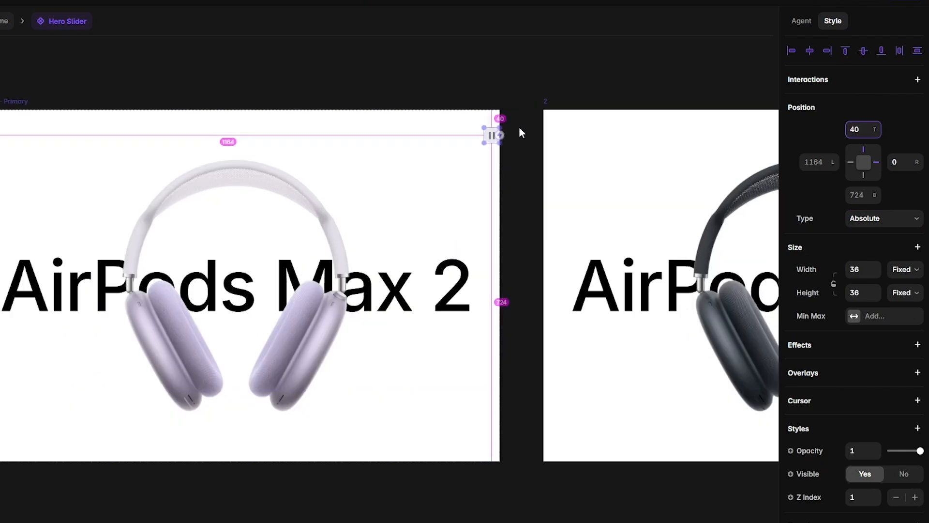
click(897, 163)
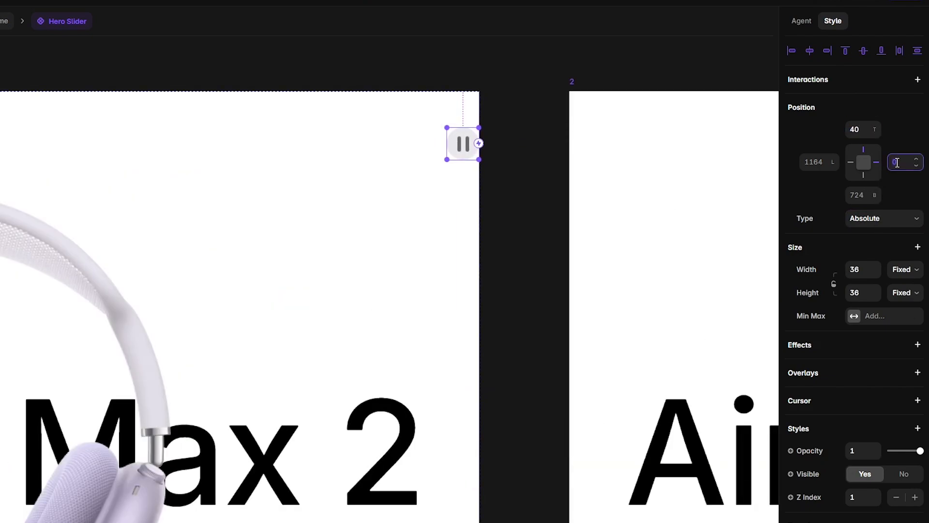
text(40)
key(Return)
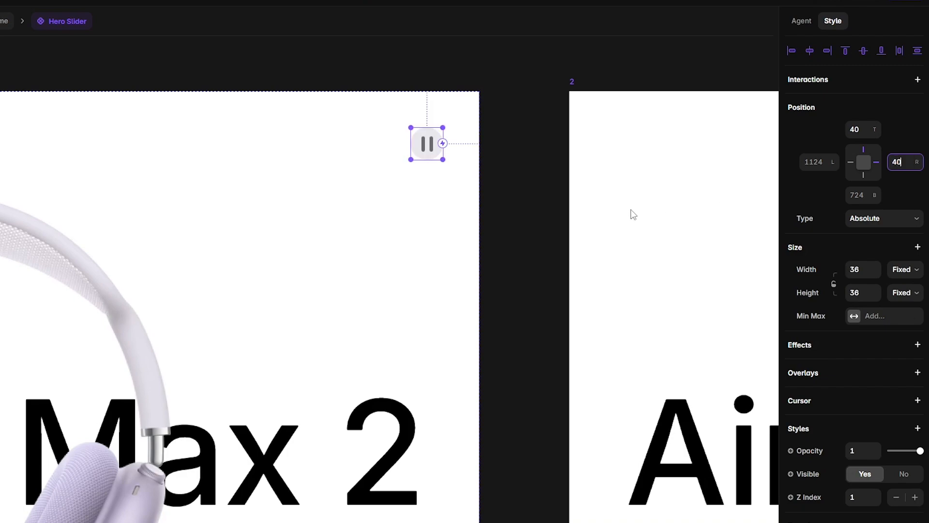
click(447, 204)
scroll(448, 204, down, 5)
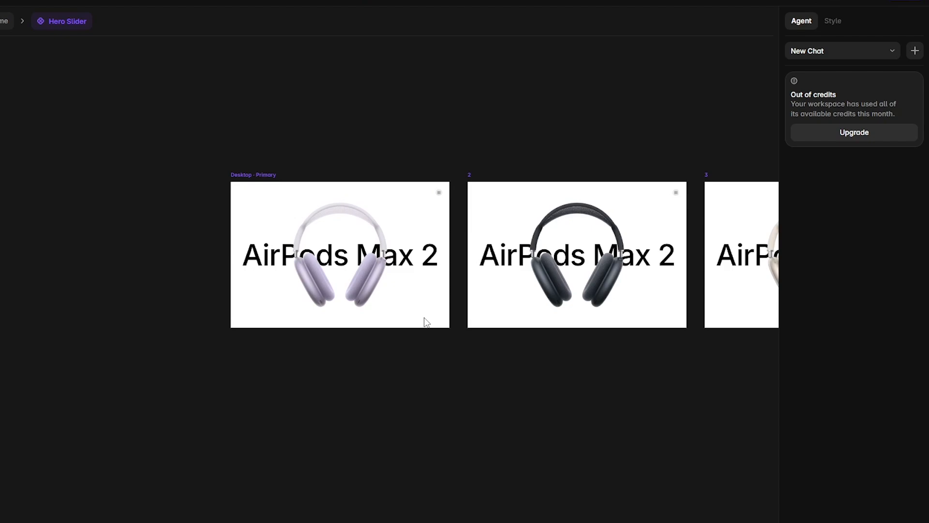
Step: Add a Click interaction to the Desktop variant's Play/Pause button that targets the Desktop variant itself
scroll(426, 322, up, 5)
click(468, 175)
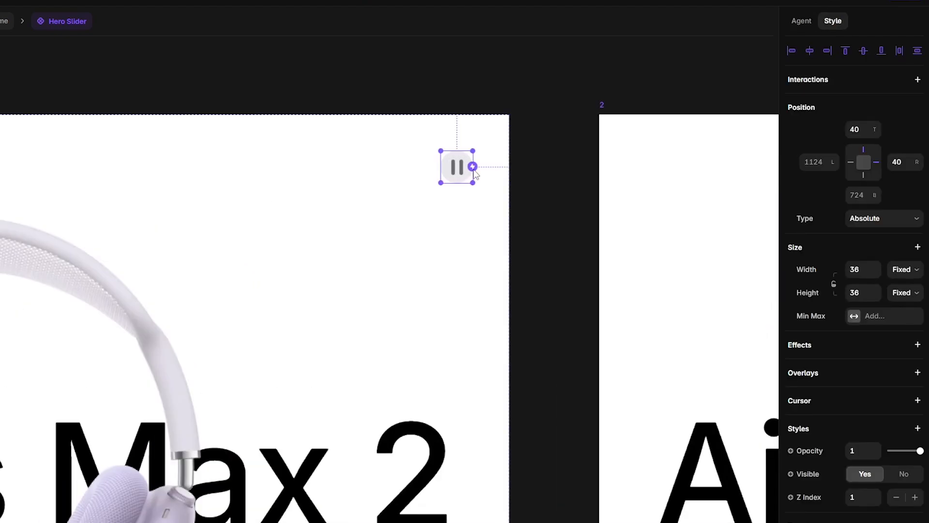
drag(475, 188, 448, 243)
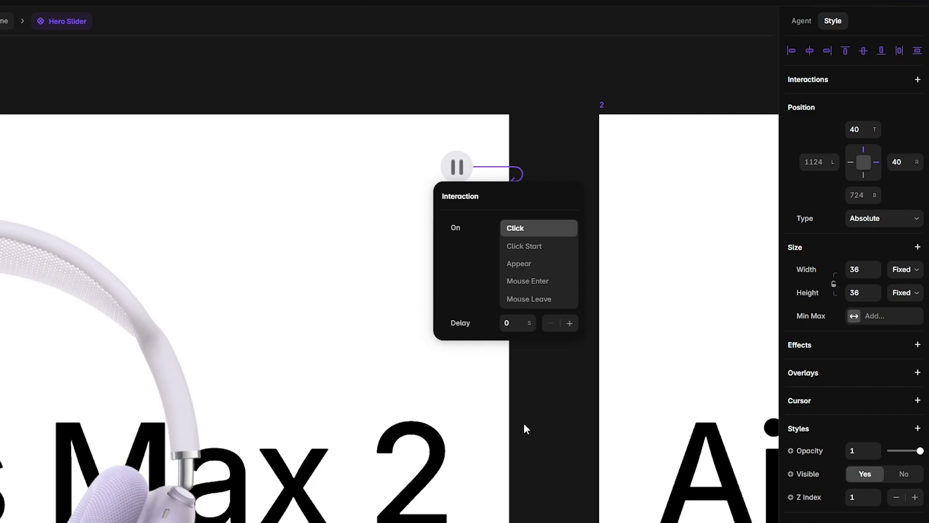
key(Escape)
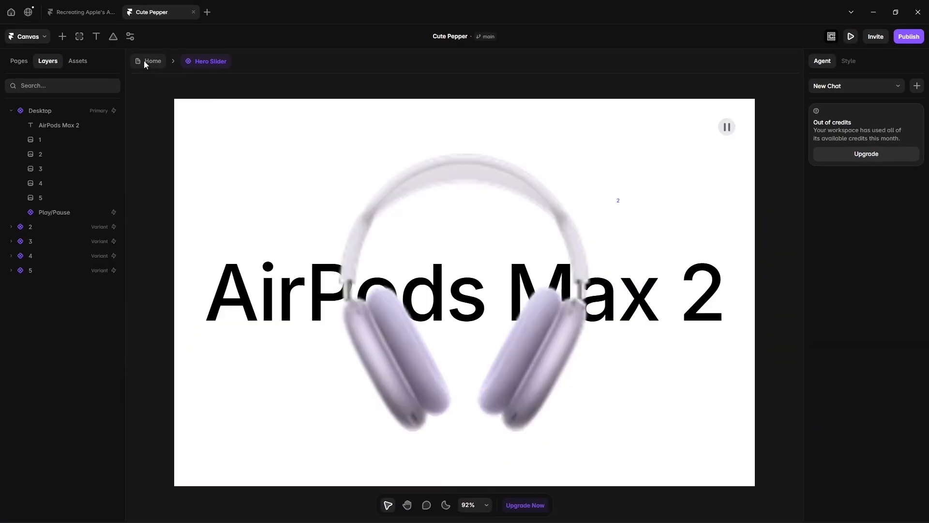
Step: Return to the Home page and preview the hero slider to check the Play/Pause button's behaviour
click(144, 63)
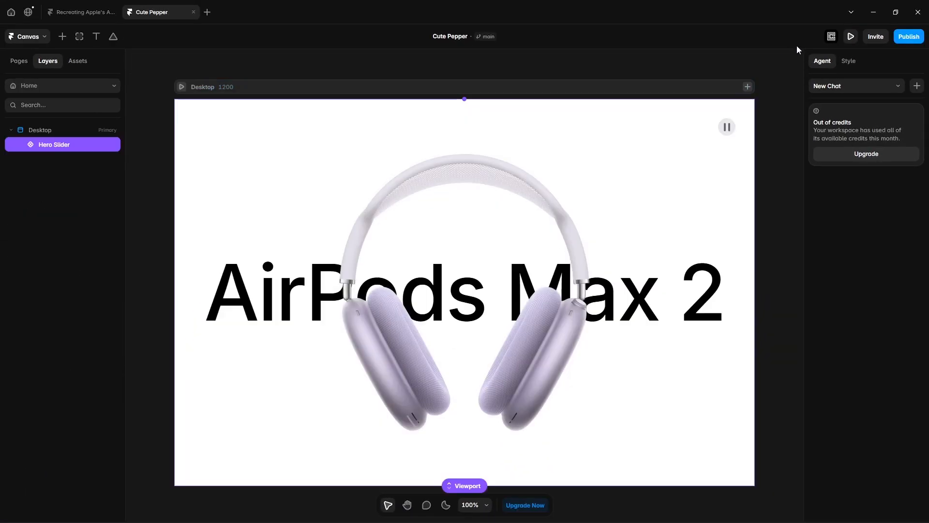
click(851, 37)
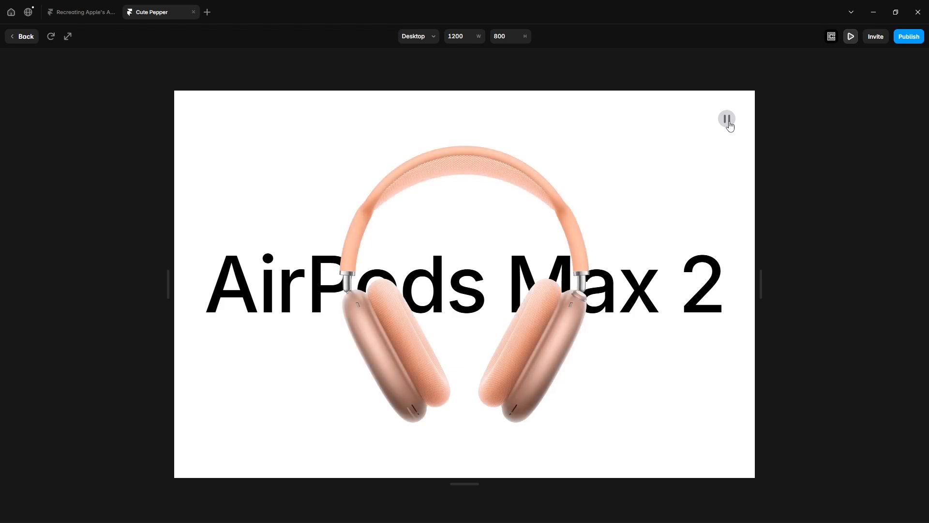
key(Escape)
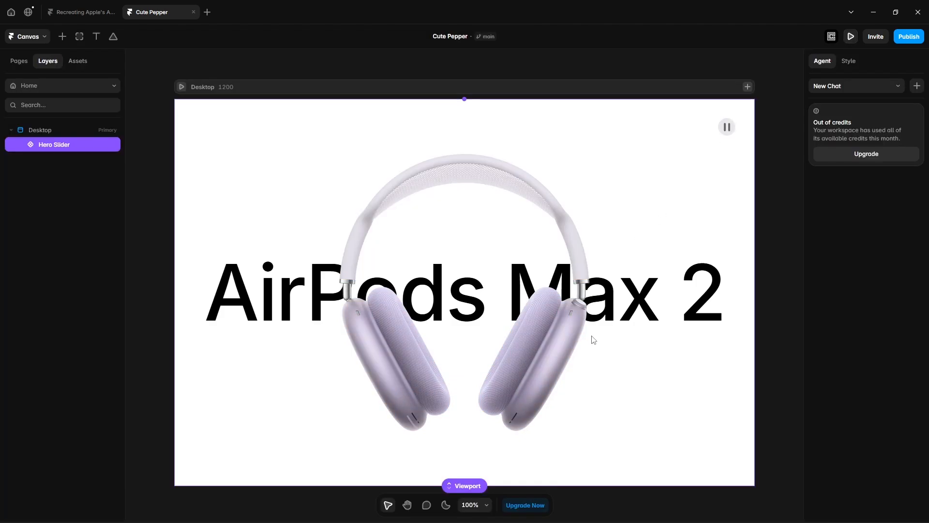
Step: Reopen the Hero Slider component and remove the Click interaction from the Desktop variant's Play/Pause button
double_click(522, 309)
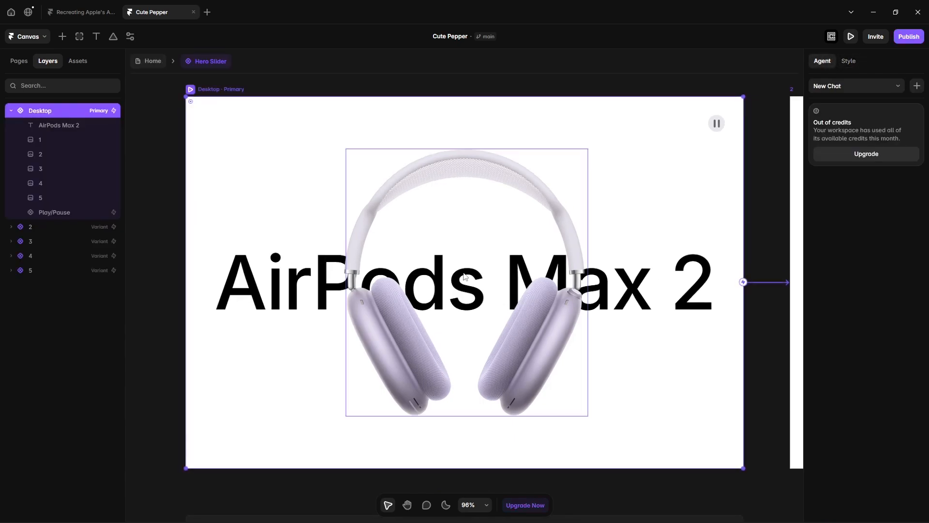
click(606, 176)
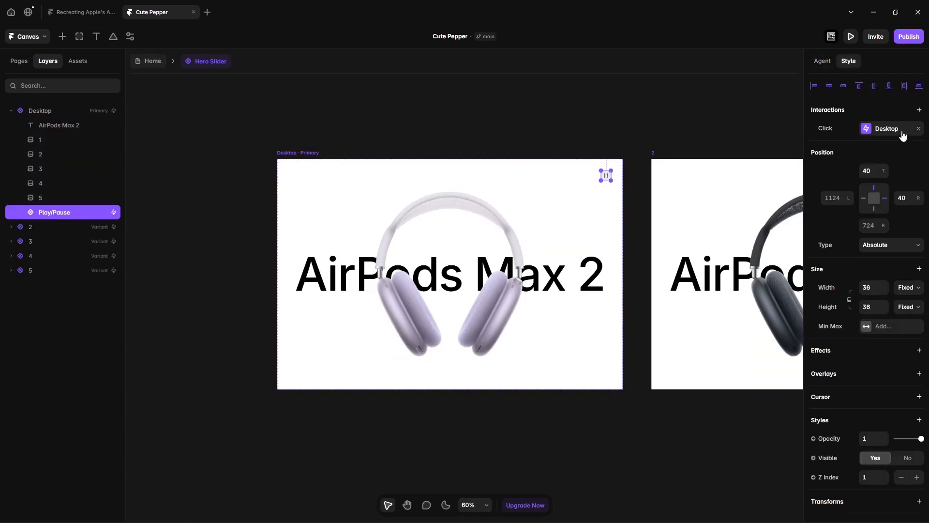
click(918, 129)
click(448, 108)
Step: Duplicate all five Hero Slider variants, Desktop and 2 to 5, into a second row directly below the originals
scroll(282, 129, down, 3)
scroll(282, 130, down, 5)
drag(688, 272, 633, 278)
drag(196, 121, 728, 242)
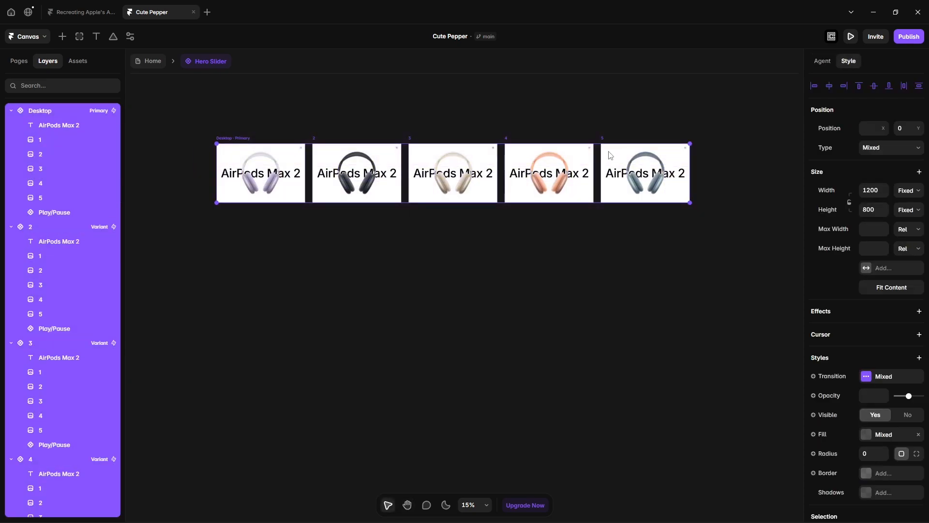
key(alt)
drag(609, 154, 608, 223)
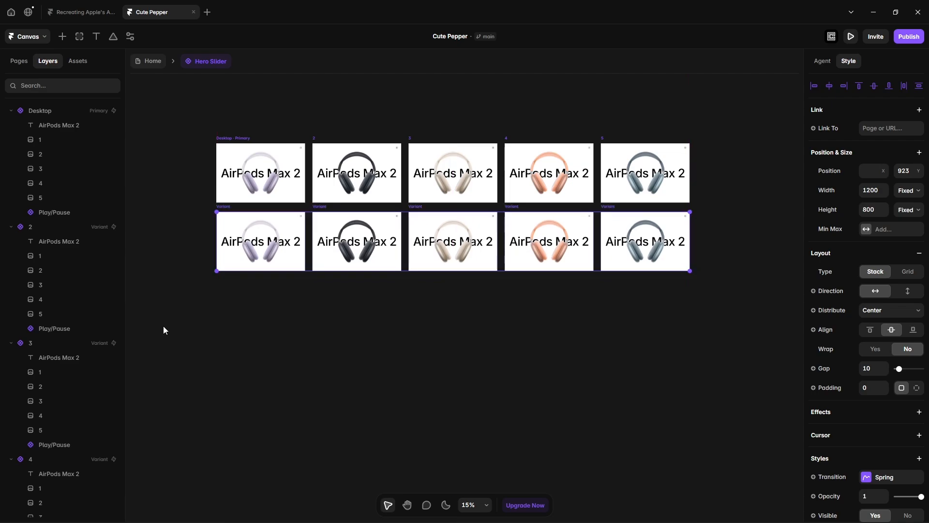
Step: Collapse the layer trees of the original Desktop, 2, 3, 4 and 5 variants
click(11, 111)
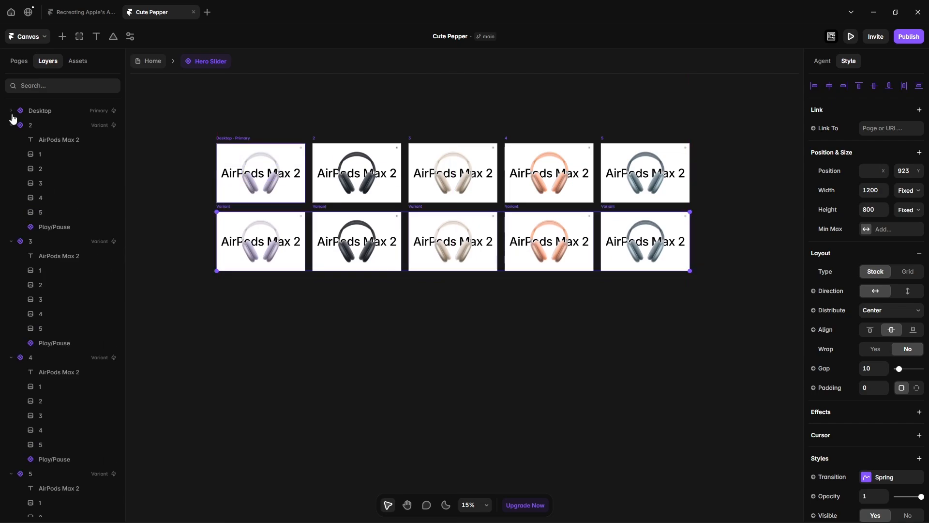
click(11, 125)
click(11, 139)
click(11, 154)
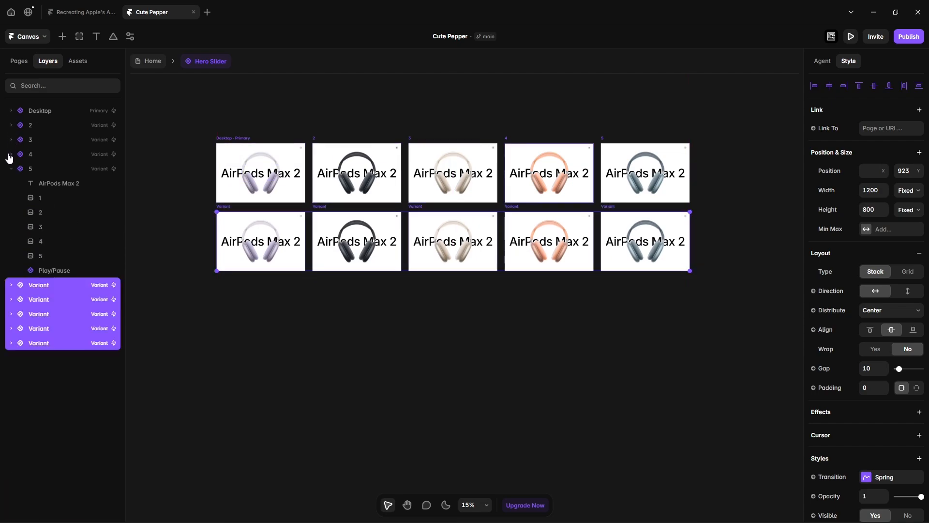
click(11, 169)
click(163, 347)
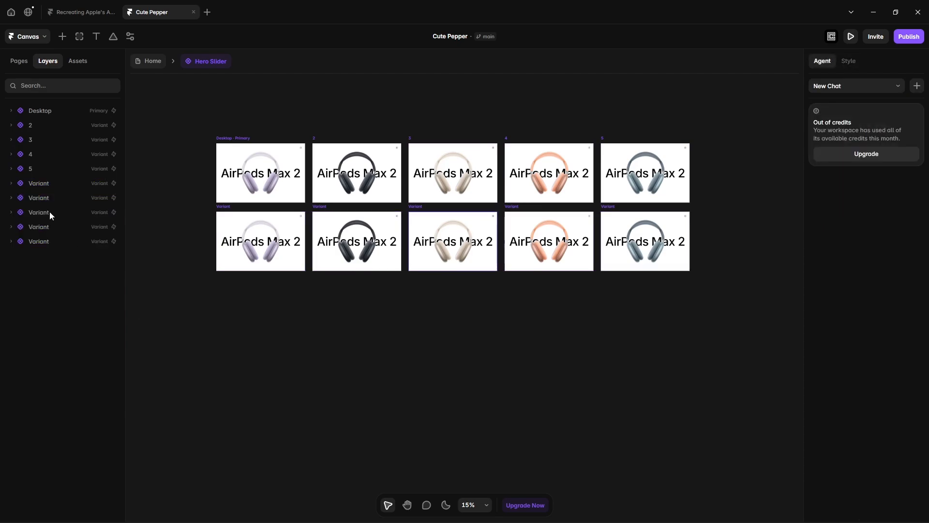
Step: Rename the first three duplicated variants 6, 7 and 8
double_click(47, 185)
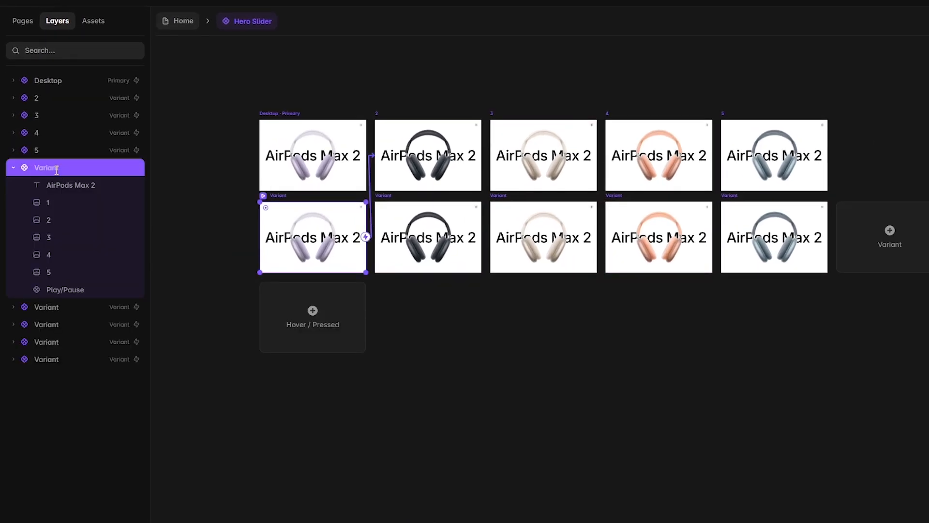
text(6)
click(13, 168)
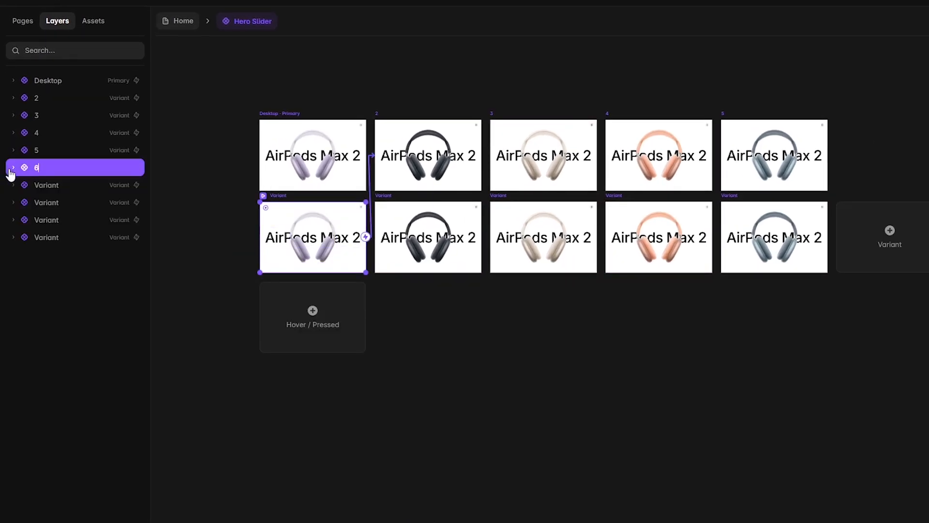
double_click(41, 191)
text(7)
double_click(54, 320)
text(8)
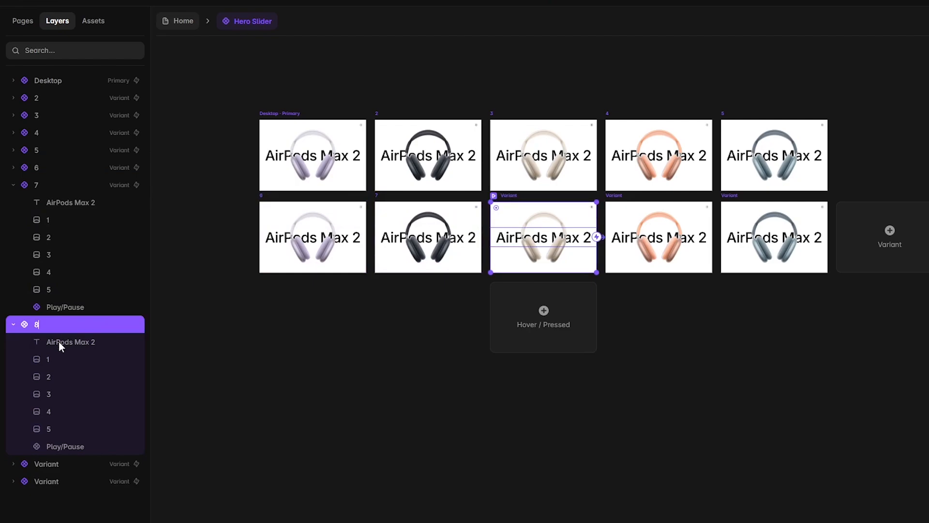
key(Return)
Step: Rename the orange and blue duplicated variants 9 and 10, and collapse the expanded variant layers
scroll(46, 420, down, 2)
double_click(49, 417)
text(9)
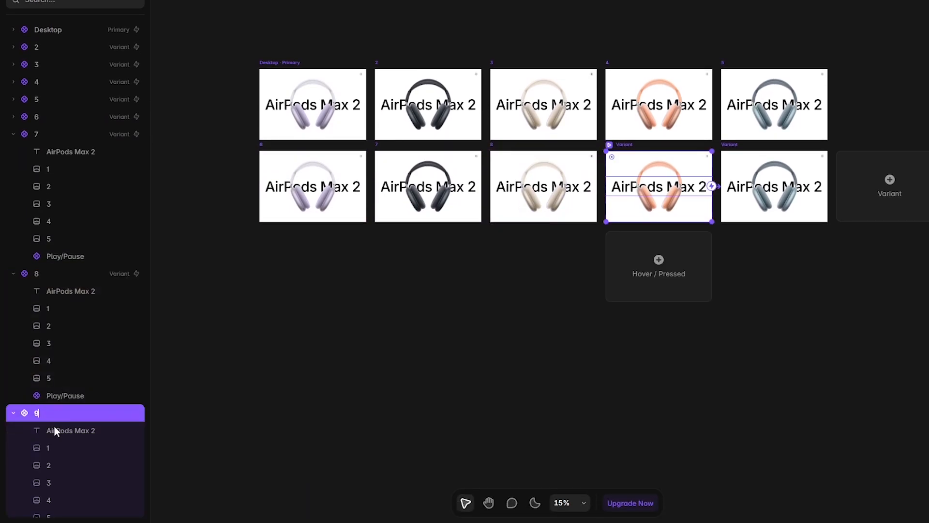
key(Return)
scroll(54, 455, down, 2)
double_click(54, 505)
text(1)
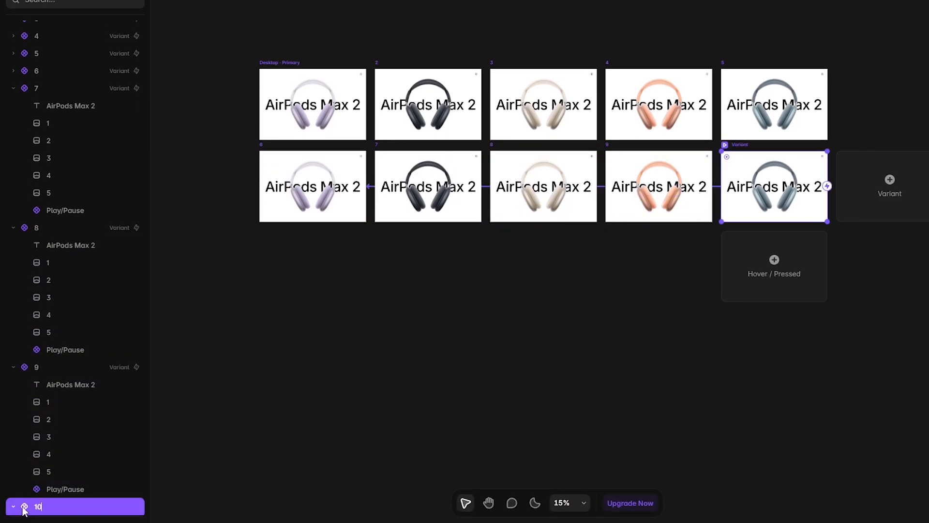
text(0)
click(13, 367)
click(12, 272)
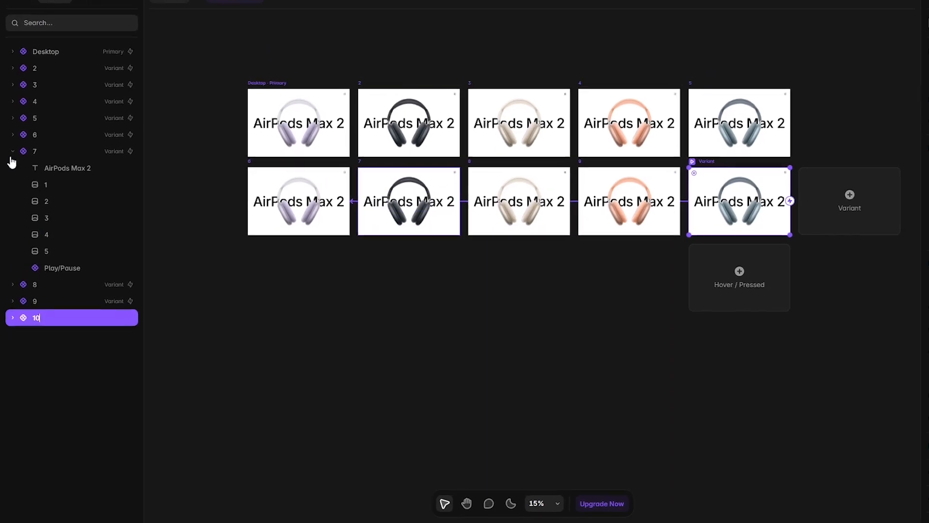
click(13, 152)
Step: Remove the Appear interactions from variants 6, 7, 8, 9 and 10
click(251, 164)
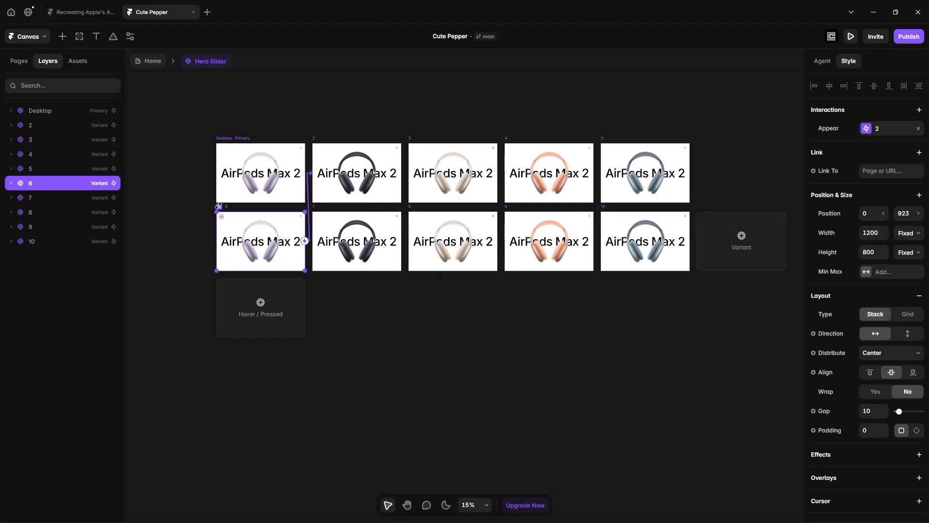
scroll(218, 206, up, 3)
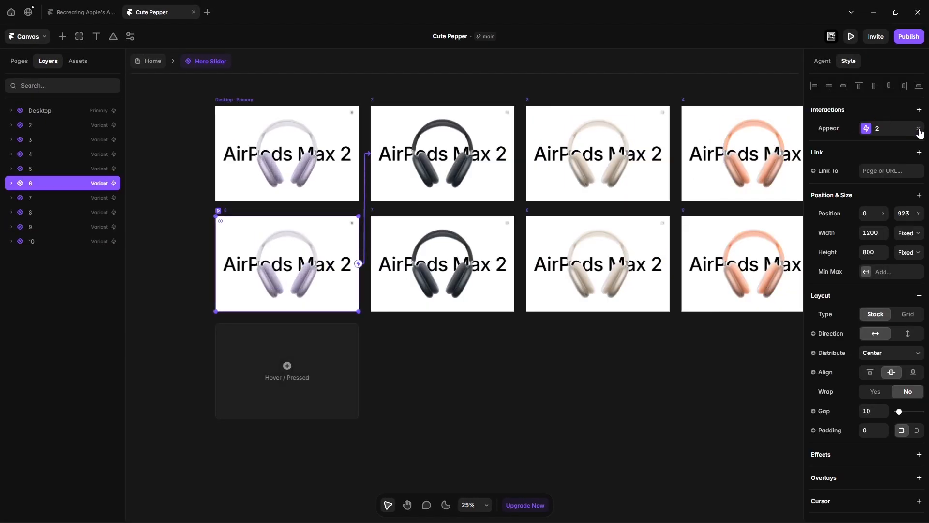
click(438, 252)
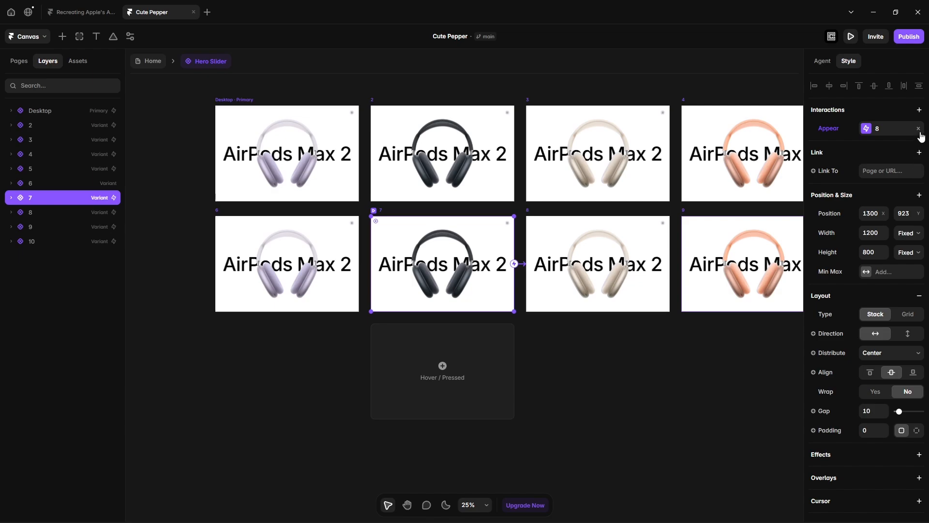
click(52, 214)
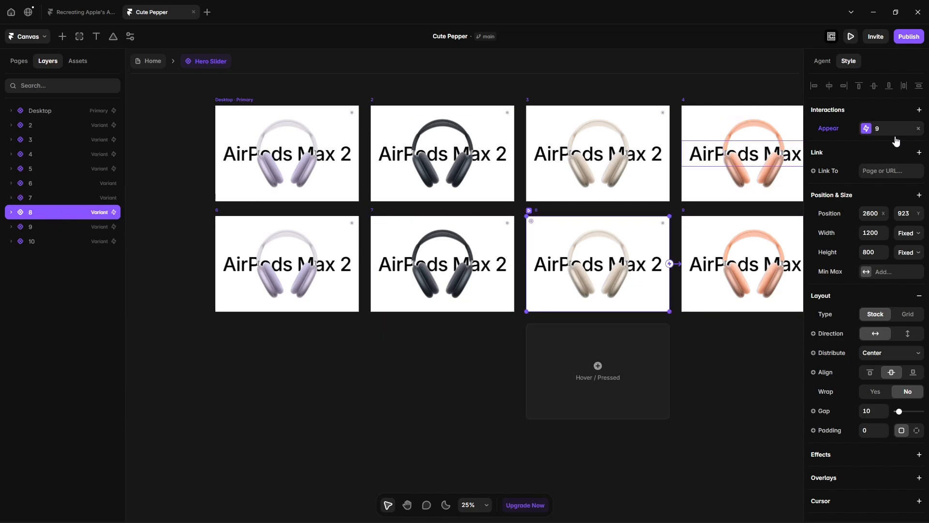
click(116, 227)
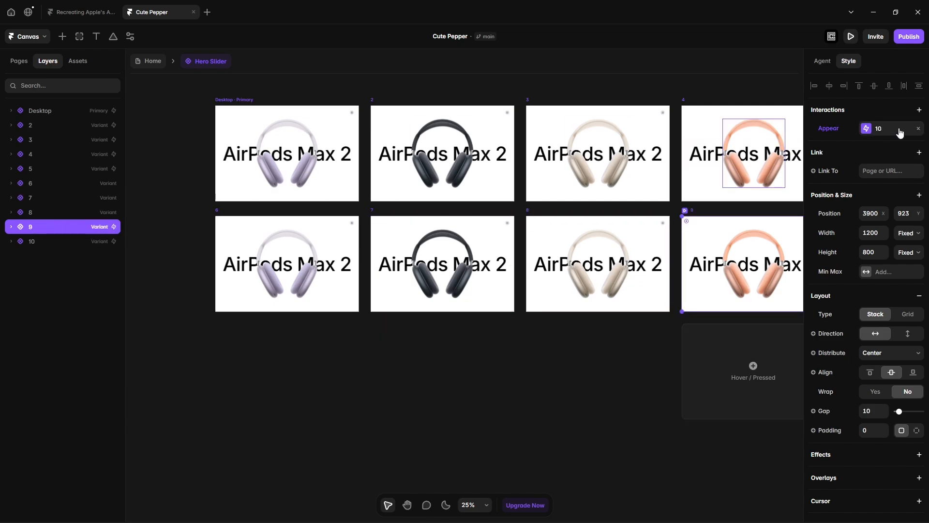
click(70, 241)
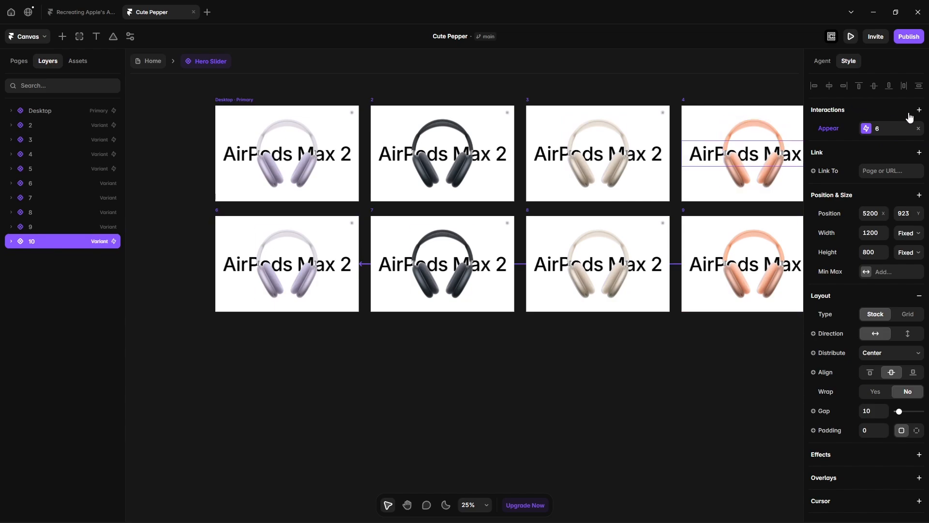
click(919, 130)
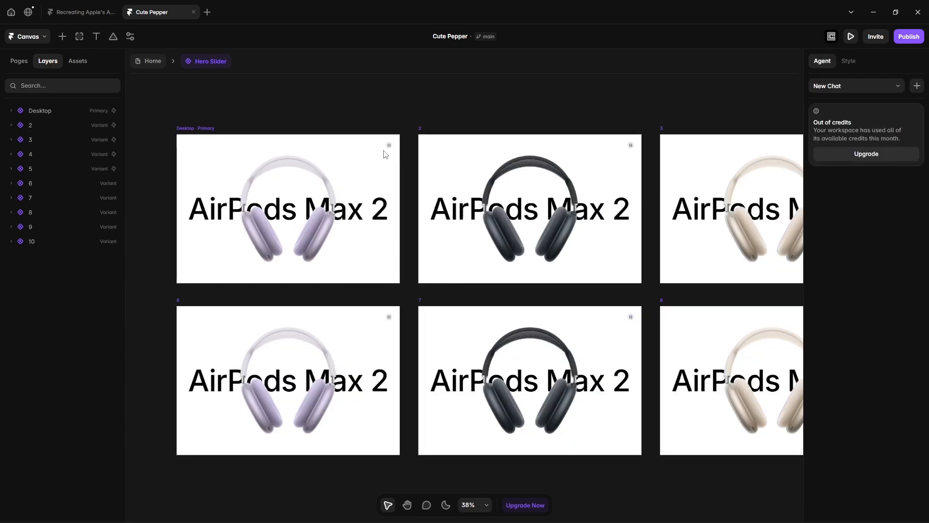
Step: Add a Click interaction from the Desktop variant's Play/Pause button to variant 6
scroll(386, 153, up, 5)
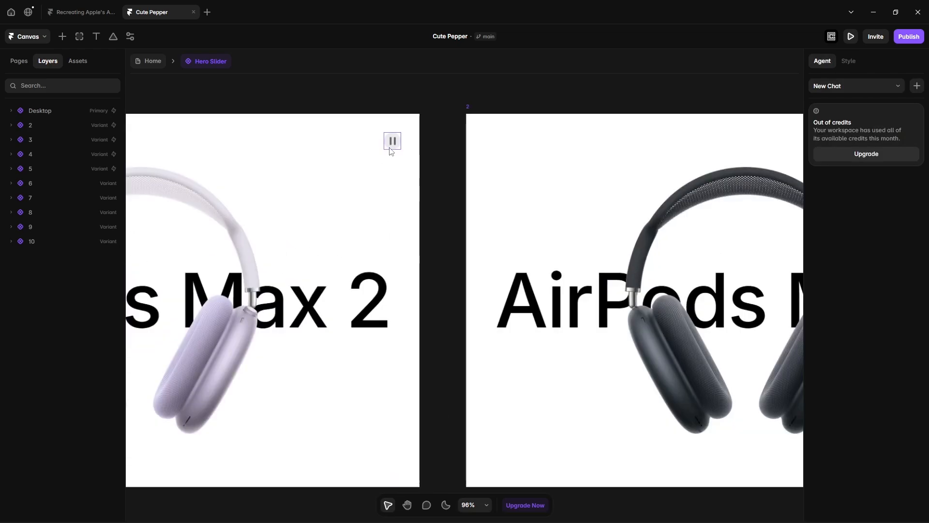
click(391, 151)
drag(400, 144, 370, 356)
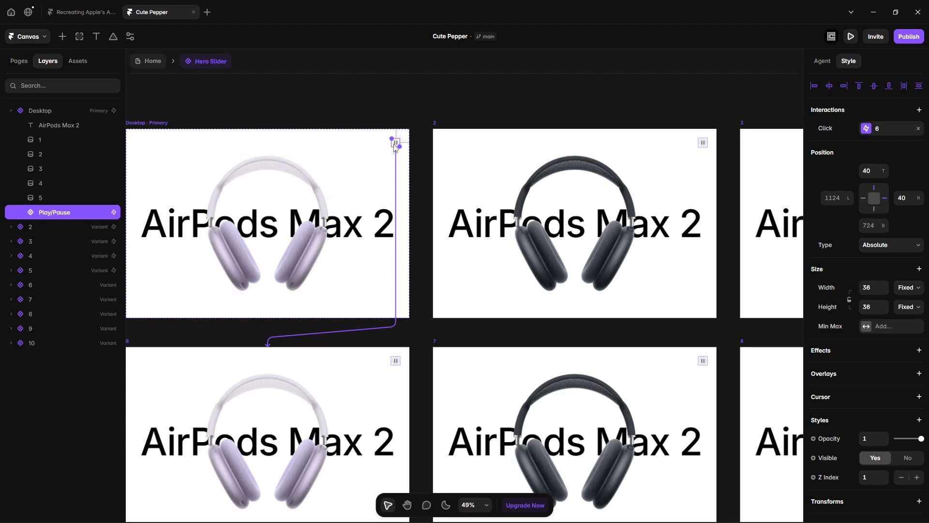
Step: Replace the Click interaction on variant 2's Play/Pause button with one leading to variant 7
click(644, 97)
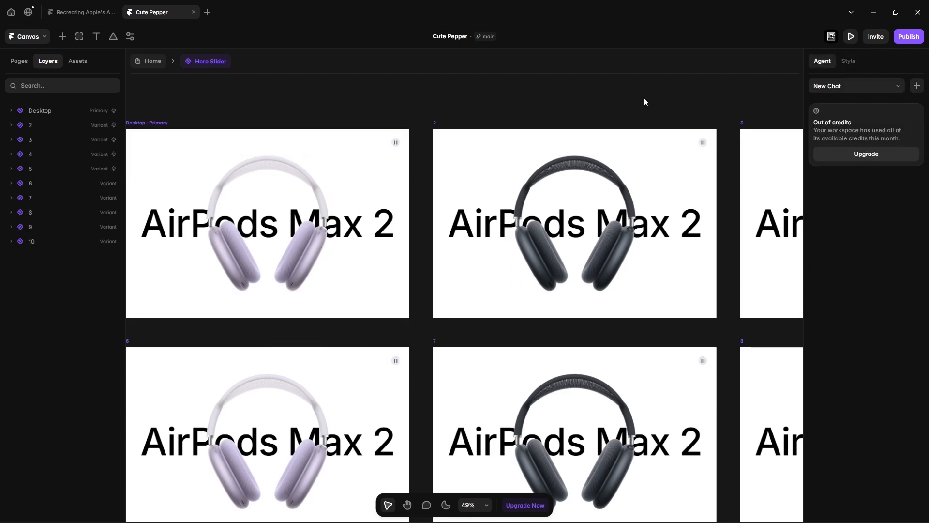
click(702, 143)
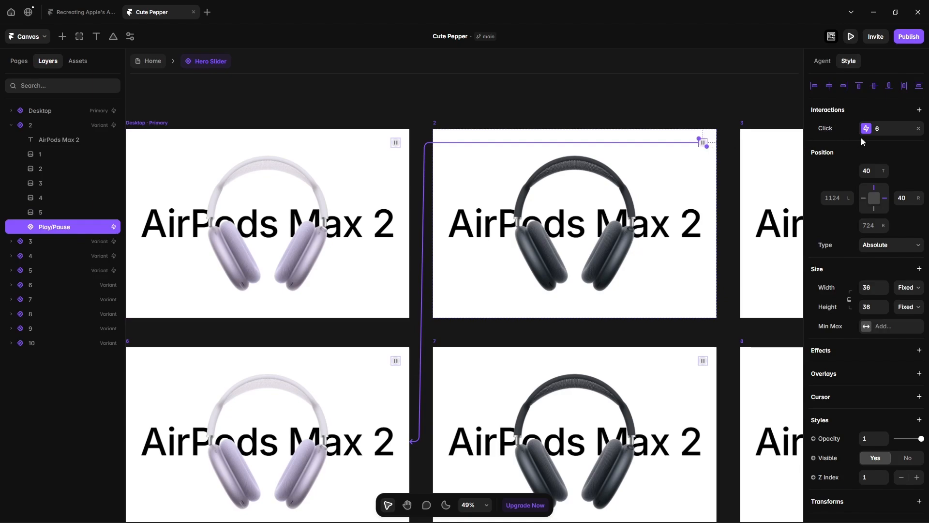
click(918, 128)
scroll(721, 152, up, 5)
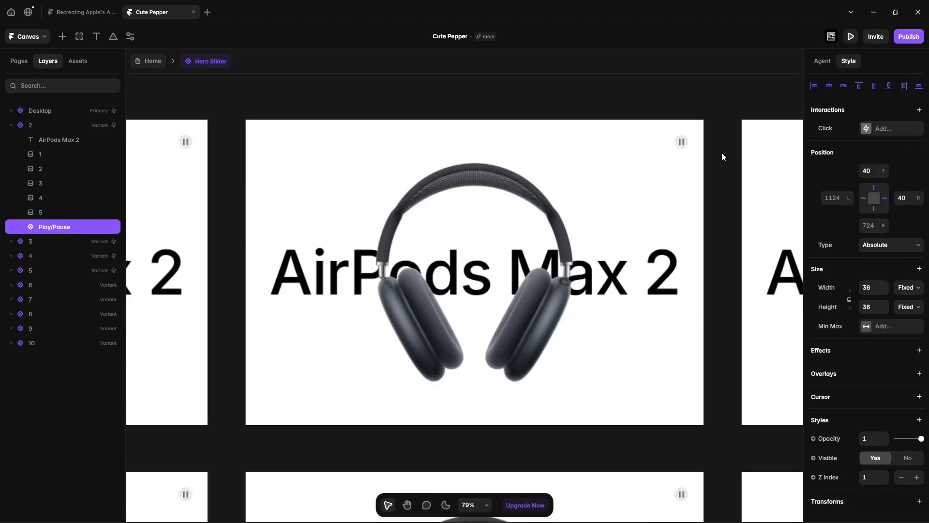
drag(688, 141, 638, 392)
Step: Link the Click interaction of variant 3's Play/Pause button to variant 8
scroll(630, 211, down, 5)
click(725, 133)
drag(726, 134, 418, 99)
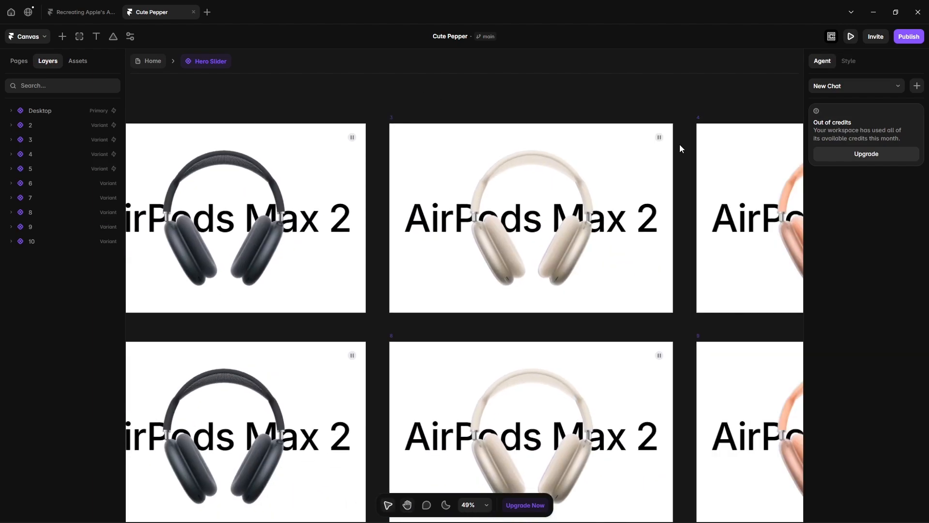
click(661, 139)
scroll(663, 140, up, 5)
drag(663, 142, 590, 481)
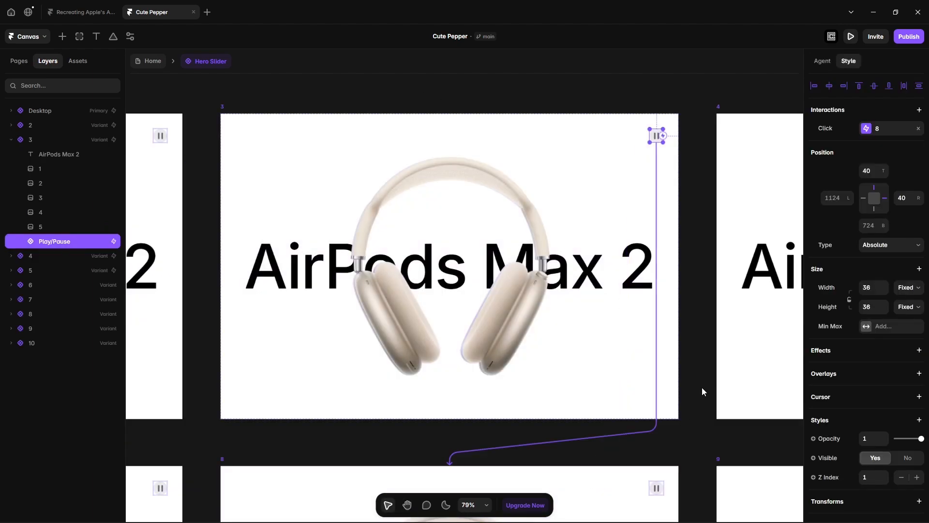
click(701, 387)
Step: Link the Click interaction of variant 4's Play/Pause button to variant 9
scroll(514, 279, down, 3)
drag(765, 131, 310, 104)
click(556, 141)
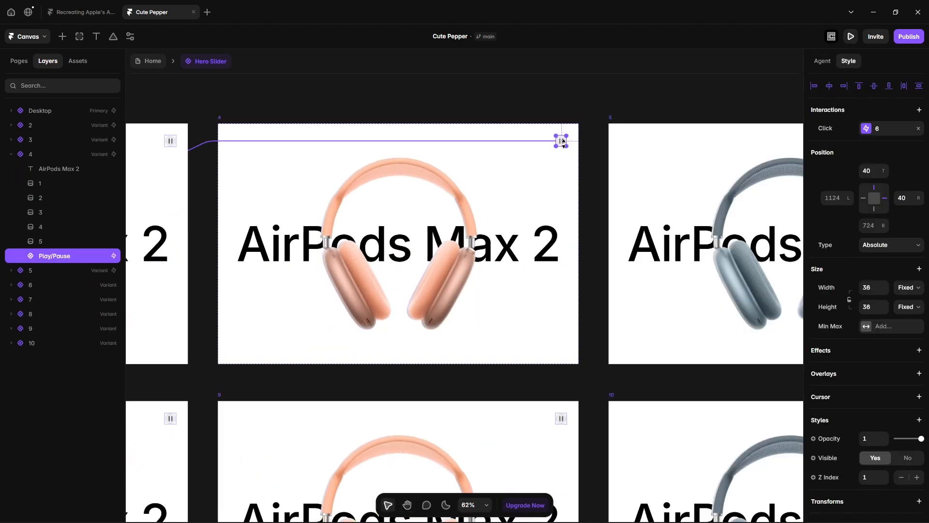
scroll(566, 141, up, 4)
scroll(587, 143, down, 5)
click(673, 100)
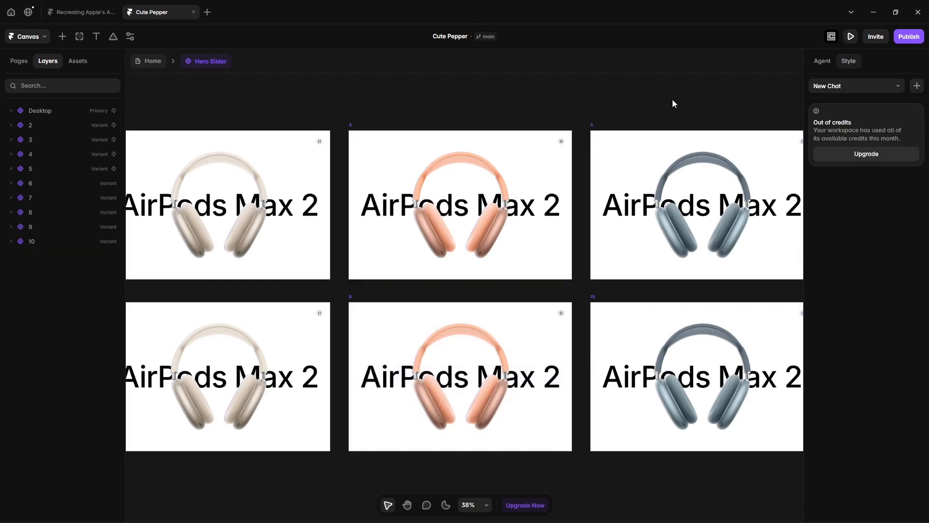
Step: Link the Click interaction of variant 5's Play/Pause button to variant 10
drag(672, 100, 505, 99)
key(v)
scroll(645, 121, up, 3)
click(646, 121)
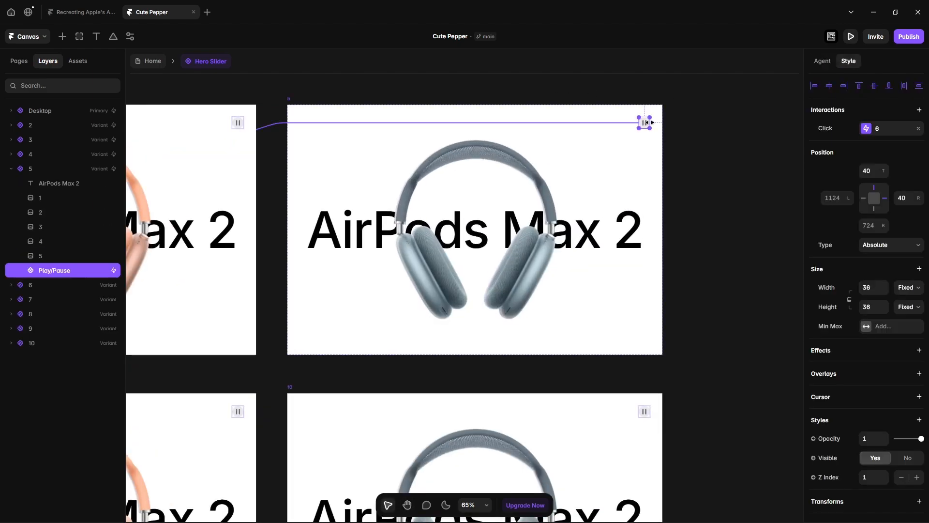
scroll(648, 123, up, 4)
scroll(649, 127, down, 8)
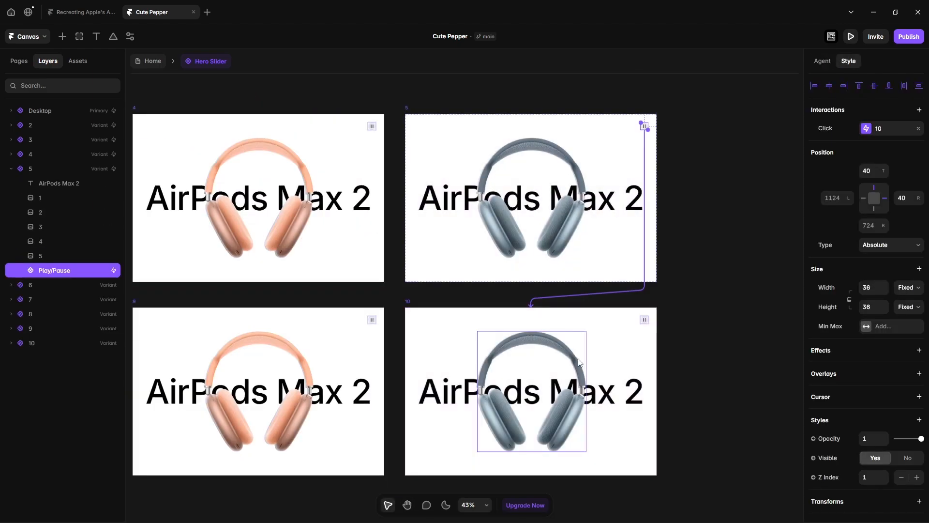
key(Escape)
Step: Switch the Play/Pause component in variant 6 to its Play variant
key(space)
drag(225, 308, 692, 251)
drag(291, 271, 606, 252)
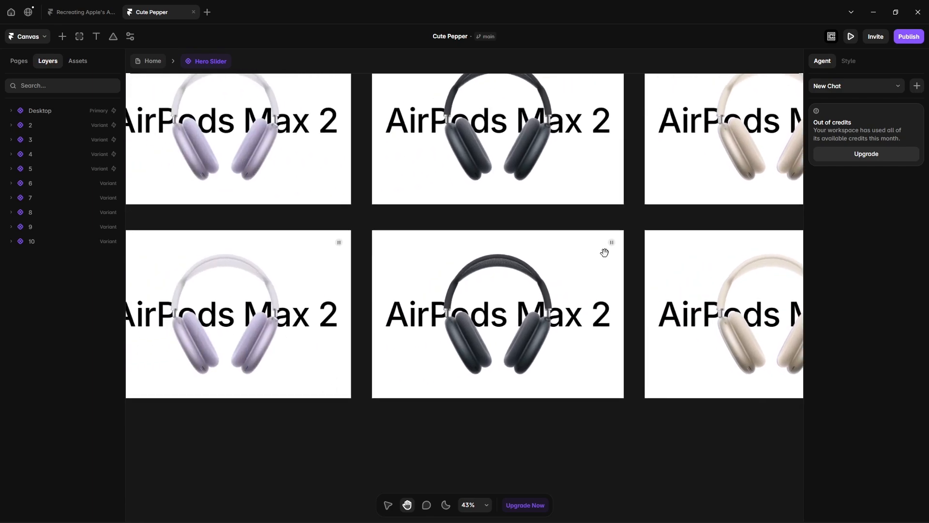
drag(369, 270, 511, 251)
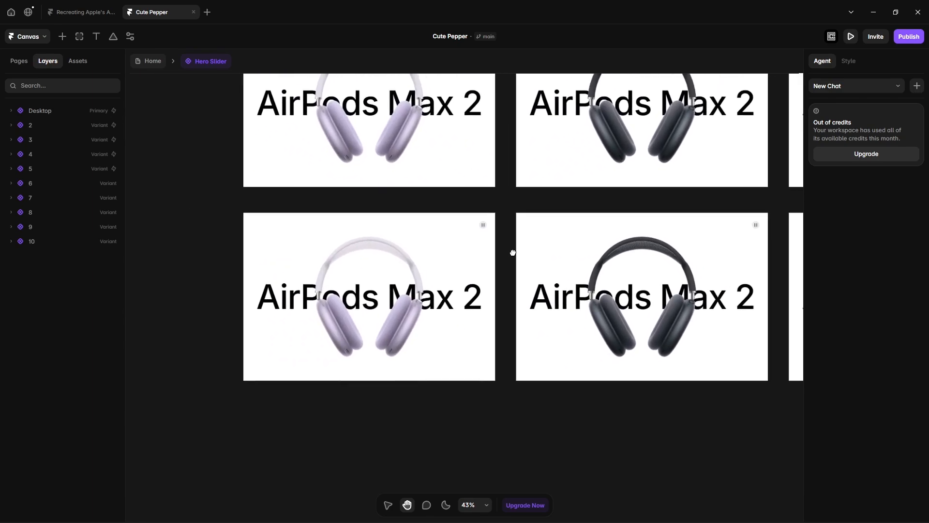
click(483, 228)
scroll(867, 400, down, 3)
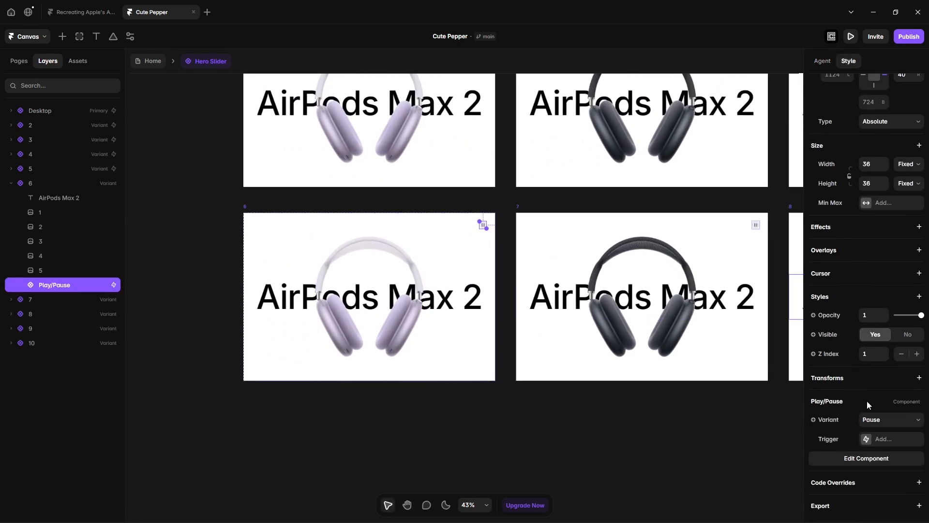
click(871, 421)
click(872, 445)
Step: Switch the Play/Pause component in variant 7 to its Play variant
drag(662, 415, 491, 401)
click(555, 208)
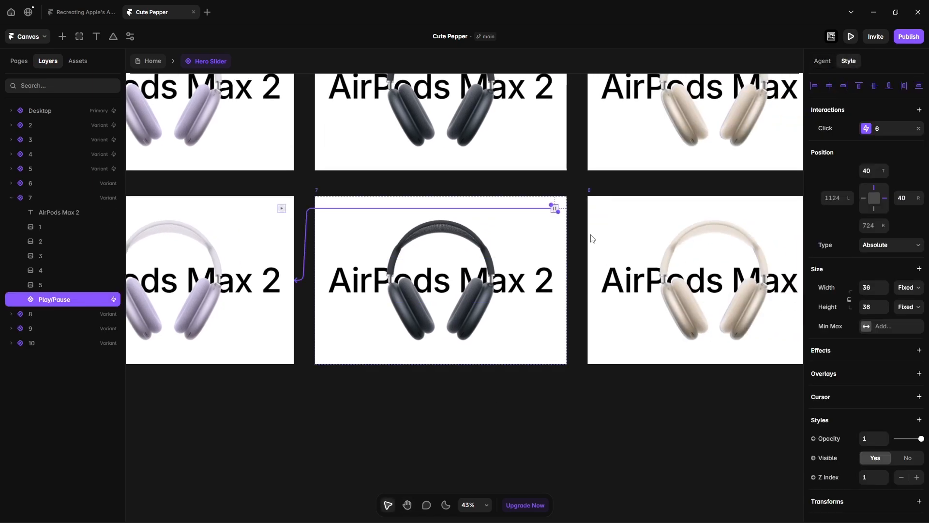
scroll(864, 419, down, 3)
click(868, 421)
click(872, 445)
click(704, 434)
Step: Switch the Play/Pause component in variant 8 to its Play variant
drag(703, 434, 357, 397)
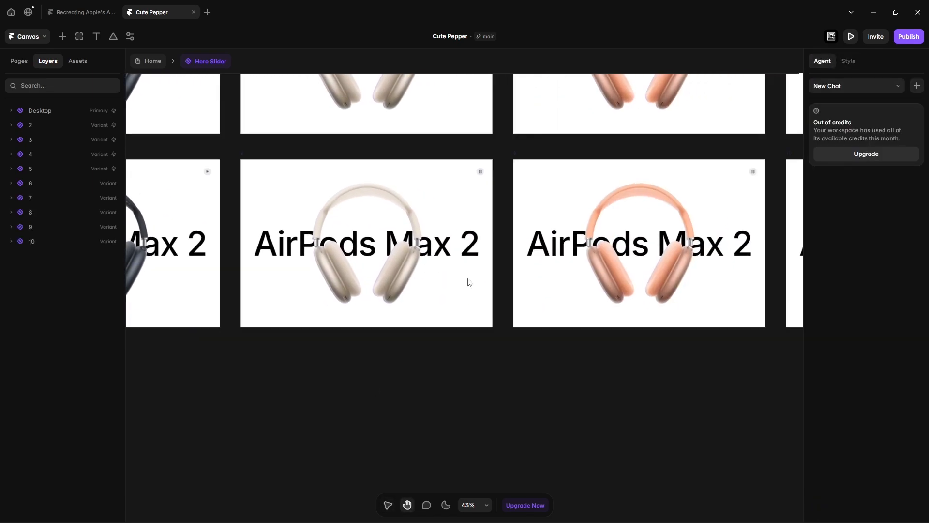
click(482, 172)
scroll(871, 421, down, 3)
click(871, 422)
click(872, 445)
click(687, 371)
Step: Switch the Play/Pause component in variant 9 to its Play variant
drag(686, 371, 490, 369)
click(557, 170)
scroll(871, 421, down, 3)
click(872, 420)
click(873, 445)
click(701, 386)
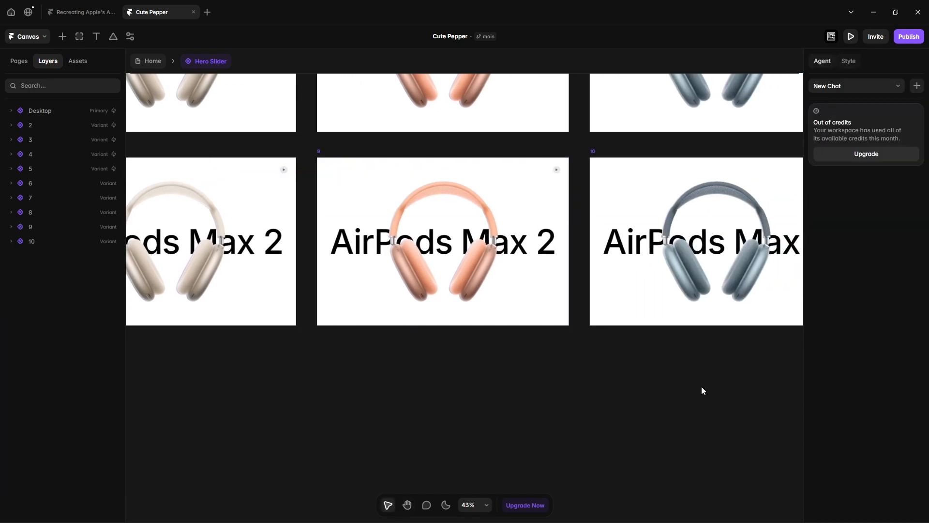
Step: Switch the Play/Pause component in variant 10 to its Play variant
drag(702, 386, 494, 390)
click(619, 164)
scroll(876, 407, down, 3)
click(874, 420)
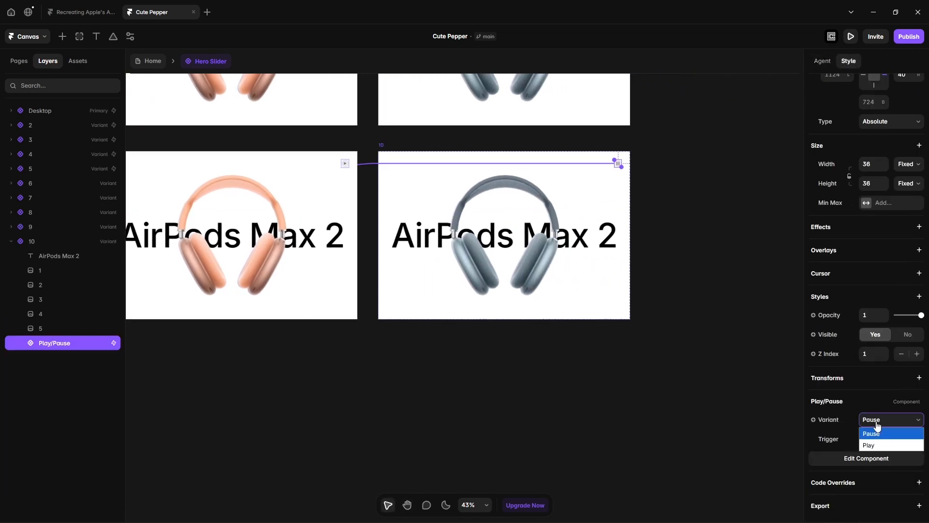
click(873, 445)
click(643, 406)
Step: Preview the hero to check how its Play/Pause button pauses the cycling, and return to the canvas
click(850, 36)
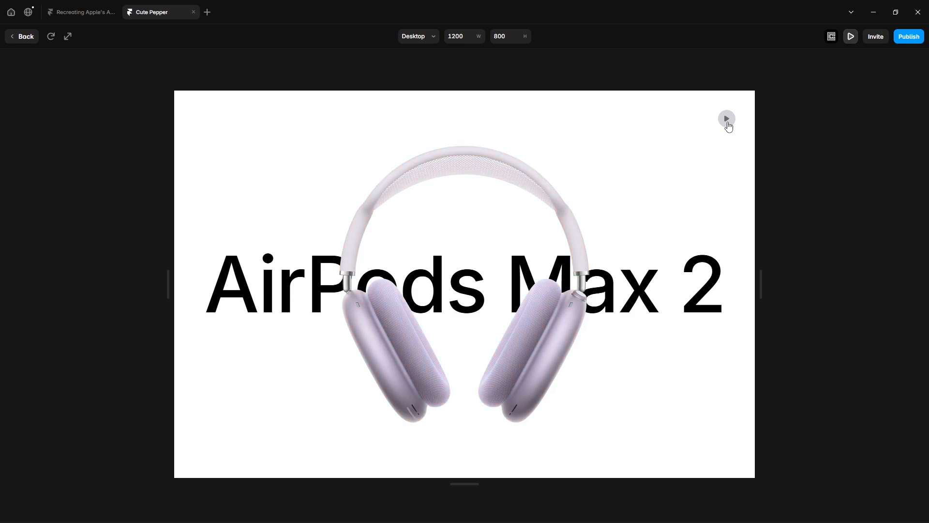
click(12, 41)
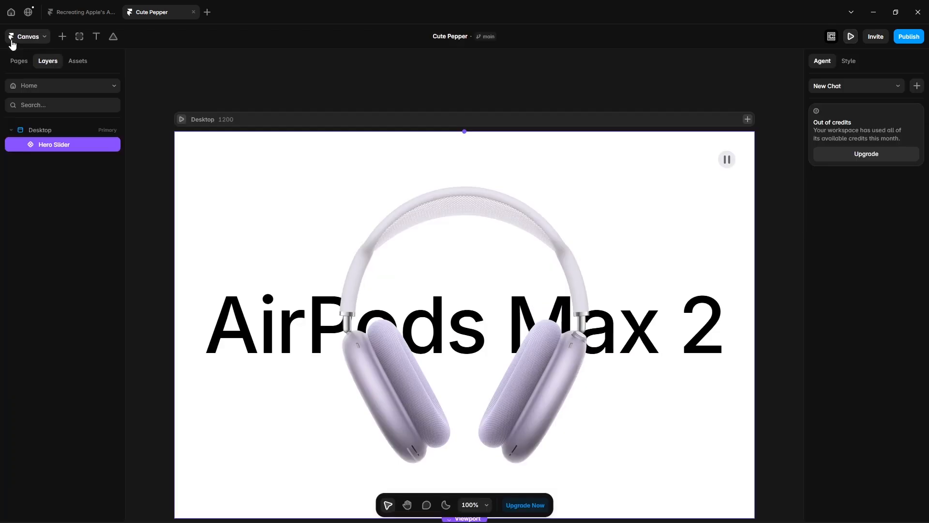
Step: Open the Hero Slider component and link the Click interaction of variant 6's Play button to the Desktop variant
double_click(481, 305)
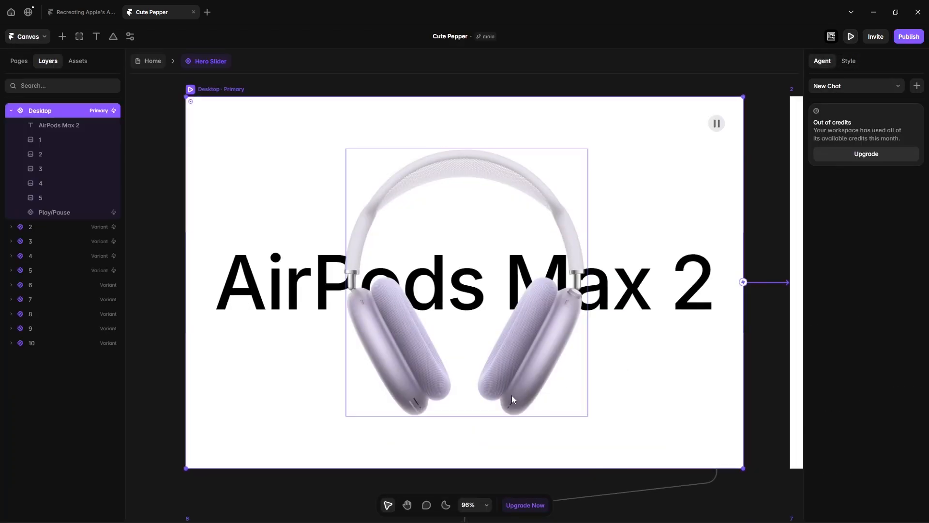
scroll(478, 361, down, 5)
scroll(480, 362, down, 2)
scroll(560, 356, up, 4)
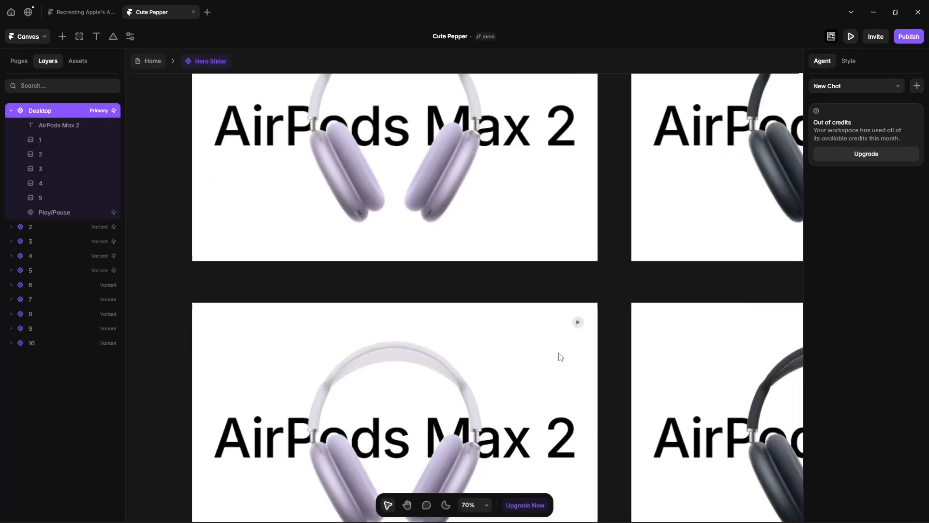
click(586, 316)
drag(590, 316, 567, 204)
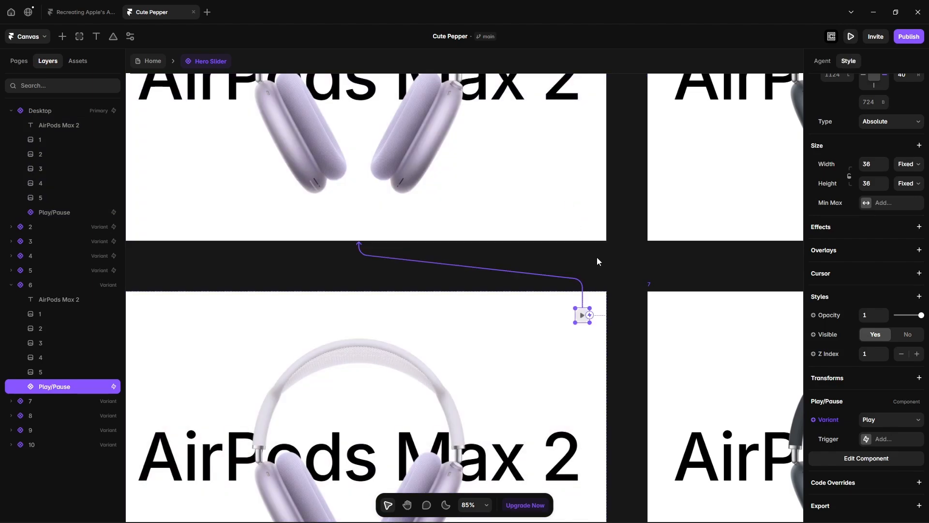
click(621, 266)
Step: Link the Click interaction of variant 7's Play button to variant 2
scroll(513, 262, down, 5)
scroll(662, 268, right, 5)
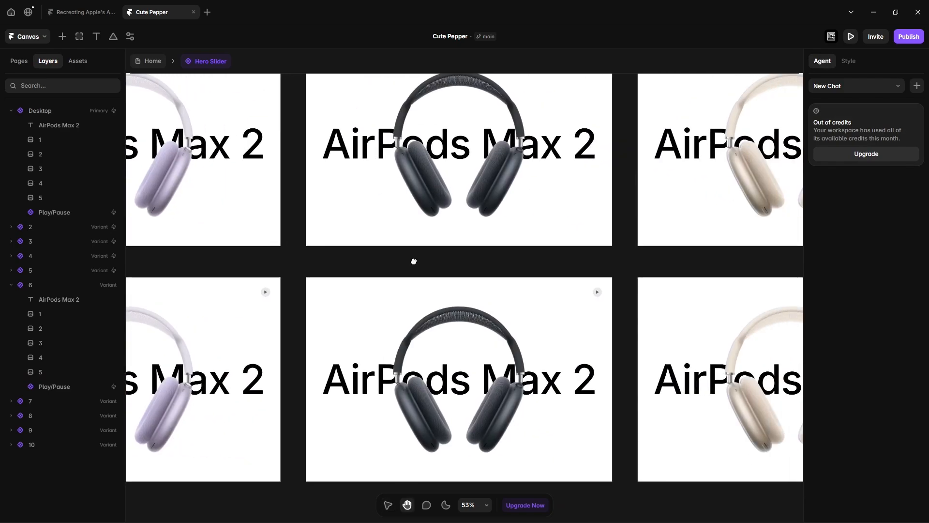
scroll(601, 278, up, 5)
click(596, 304)
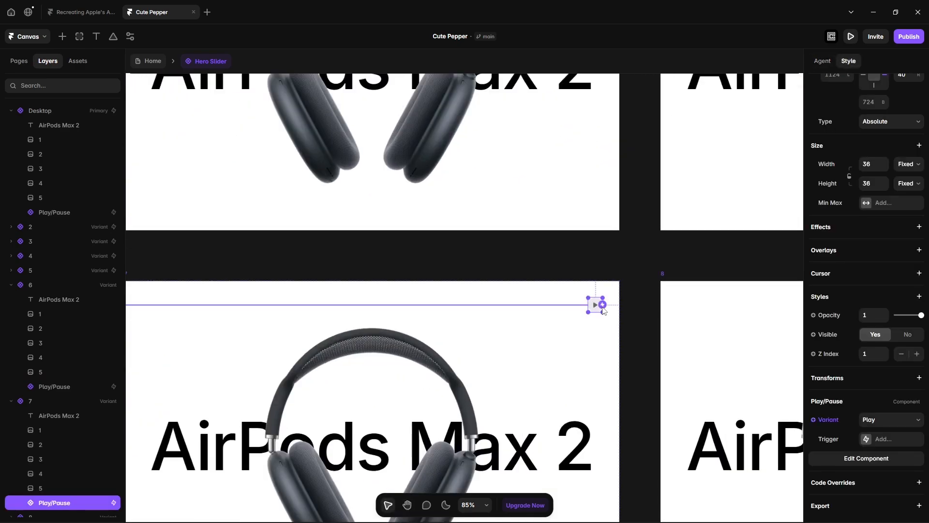
drag(602, 305, 571, 223)
click(561, 261)
Step: Link the Click interaction of variant 8's Play button to variant 3
scroll(561, 263, down, 5)
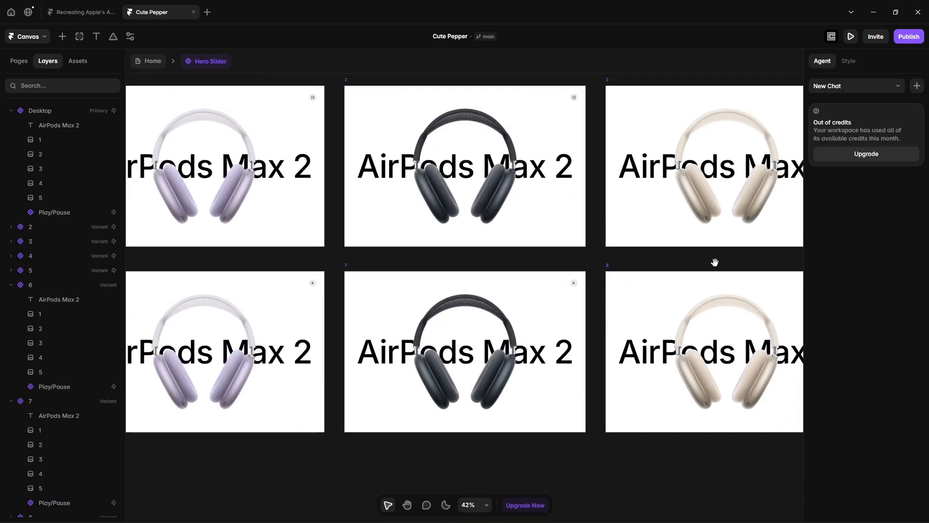
drag(715, 263, 387, 264)
scroll(491, 271, up, 4)
click(518, 290)
scroll(518, 290, up, 4)
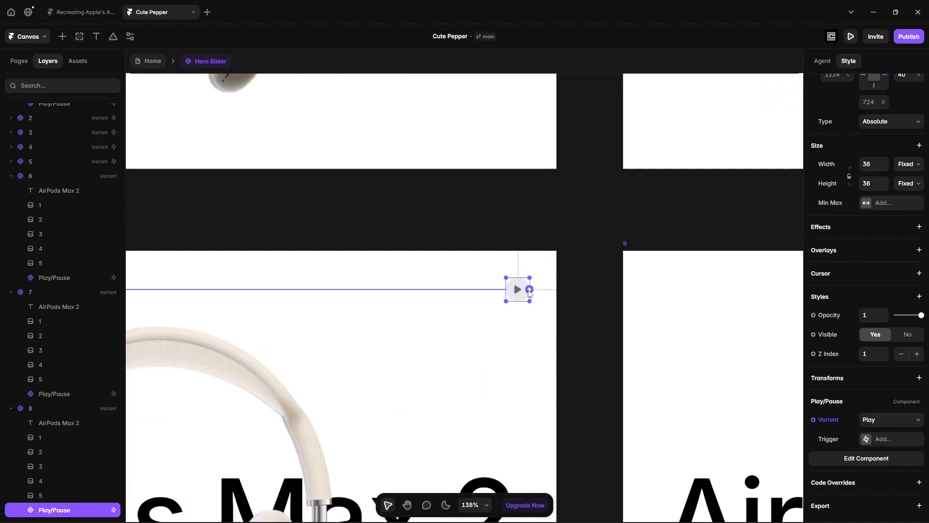
drag(529, 289, 442, 124)
click(443, 230)
Step: Link the Click interaction of variant 9's Play button to variant 4
scroll(443, 229, down, 5)
click(677, 222)
drag(676, 219, 359, 223)
scroll(496, 235, up, 5)
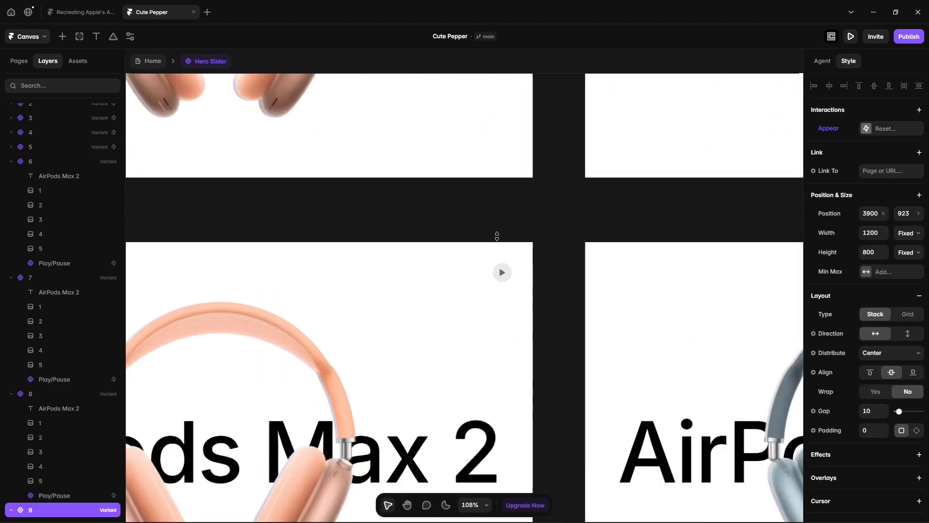
click(503, 283)
drag(515, 282, 475, 145)
click(458, 240)
Step: Link the Click interaction of variant 10's Play button to variant 5
scroll(544, 233, down, 5)
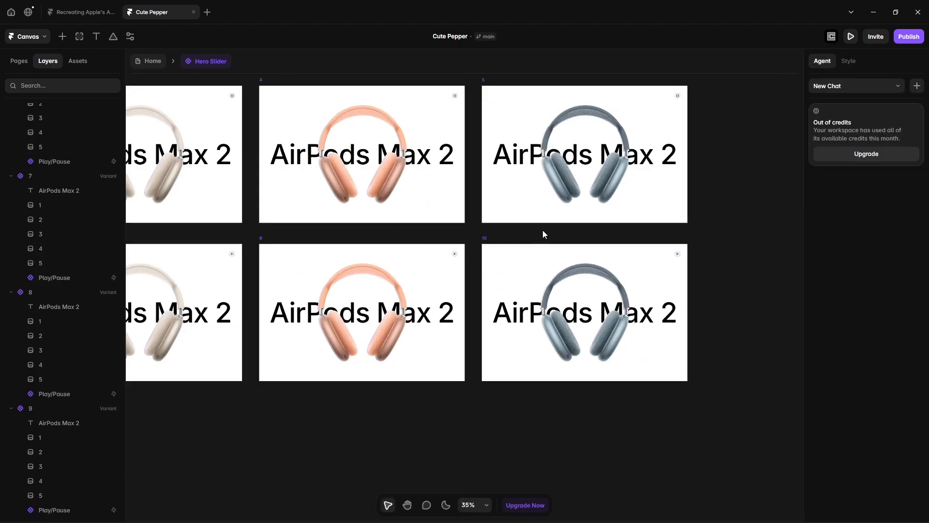
scroll(576, 239, up, 4)
click(591, 281)
drag(593, 282, 561, 194)
click(692, 273)
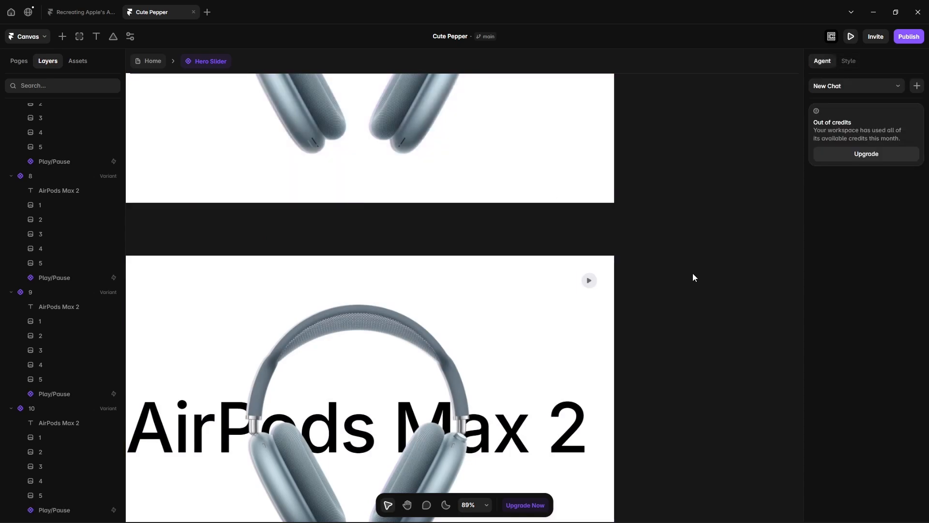
Step: Return to the Home page and test the Hero Slider's Play/Pause button in the preview
click(161, 64)
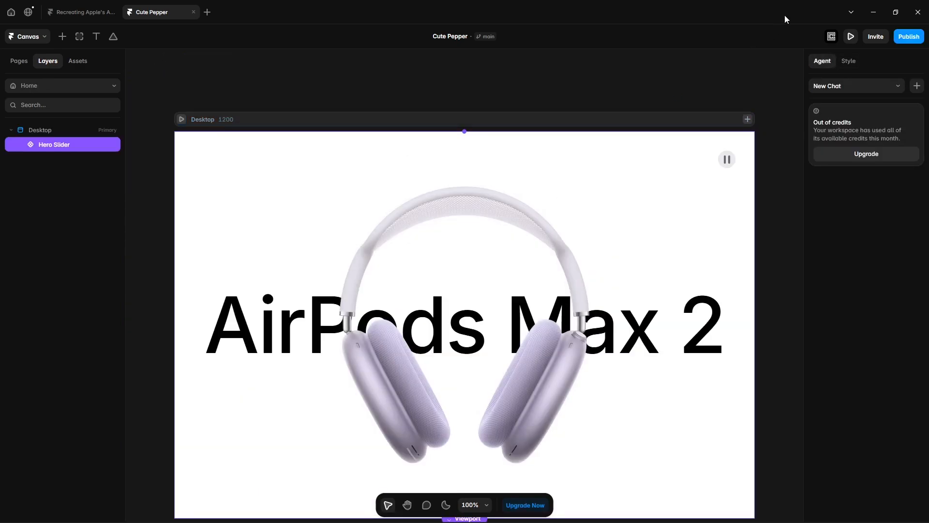
click(850, 37)
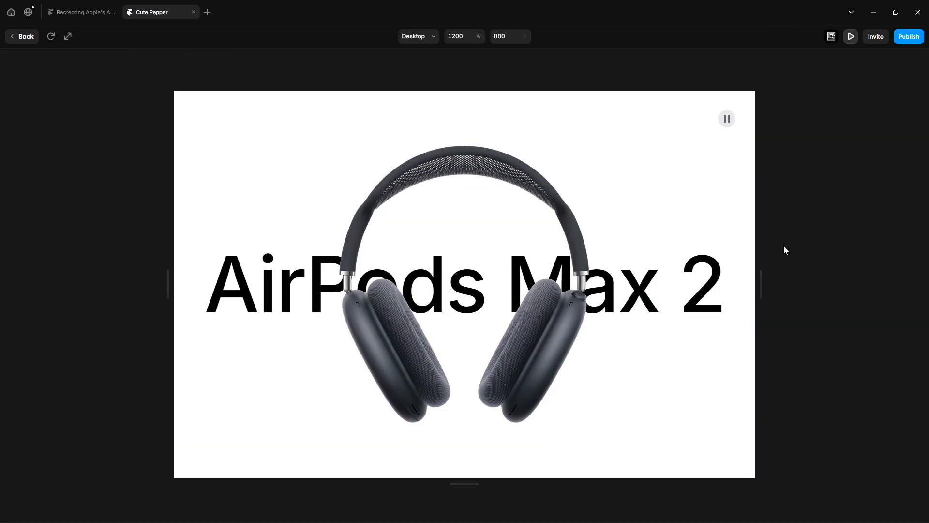
click(726, 120)
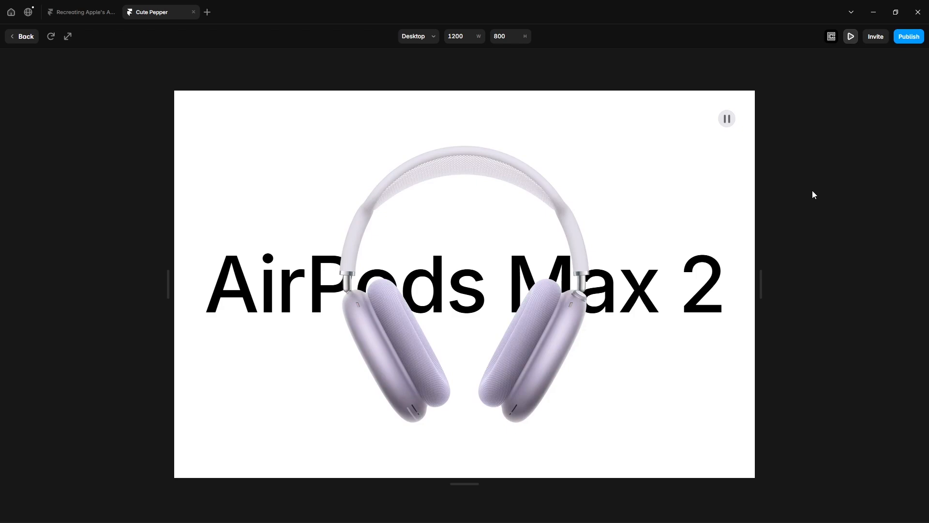
click(23, 39)
Step: Add a Tablet breakpoint (810) and a Phone breakpoint (390) to the Home page
scroll(318, 89, down, 5)
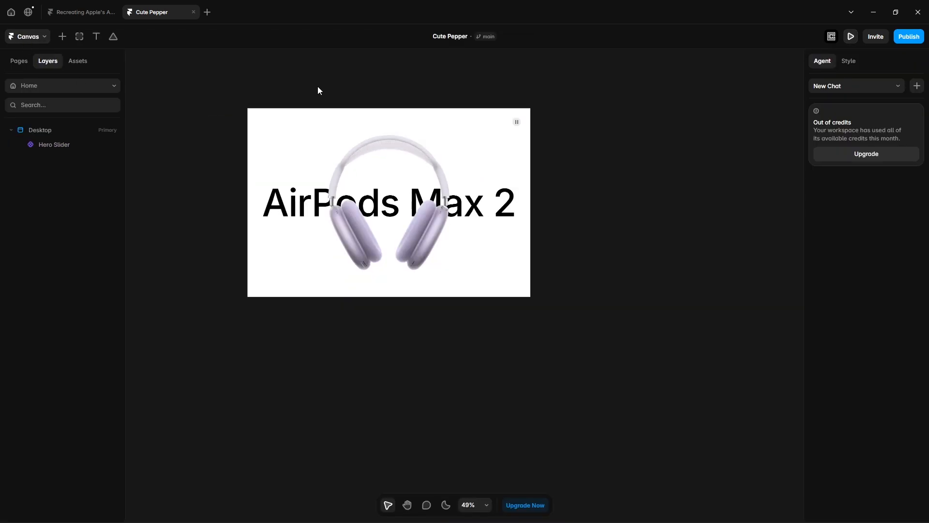
click(523, 97)
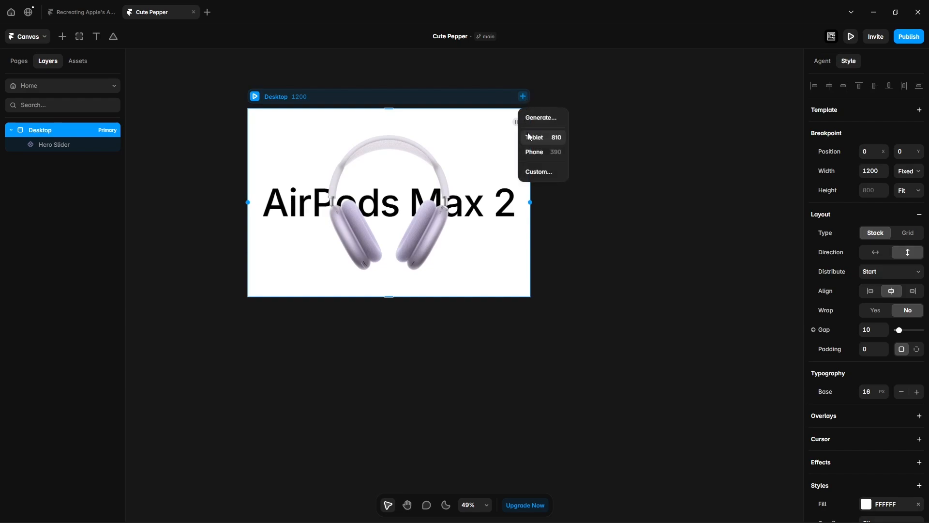
click(535, 138)
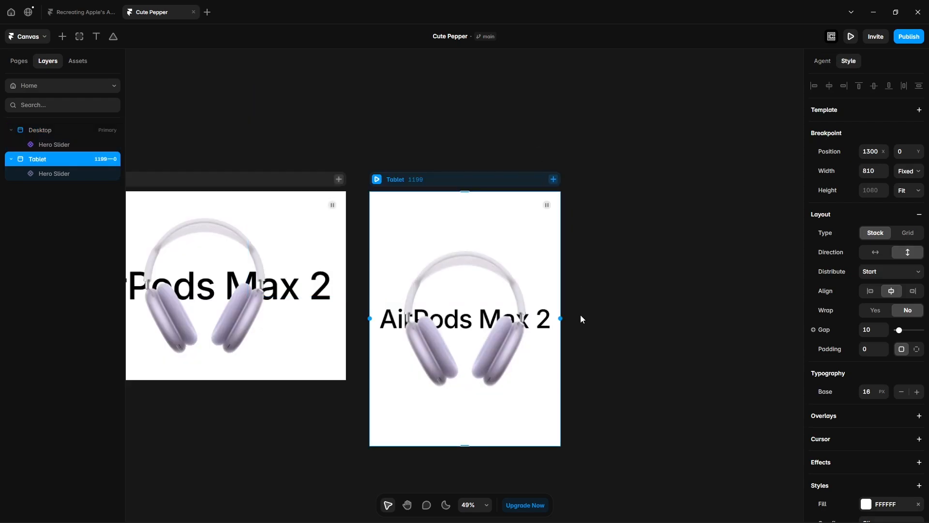
click(553, 179)
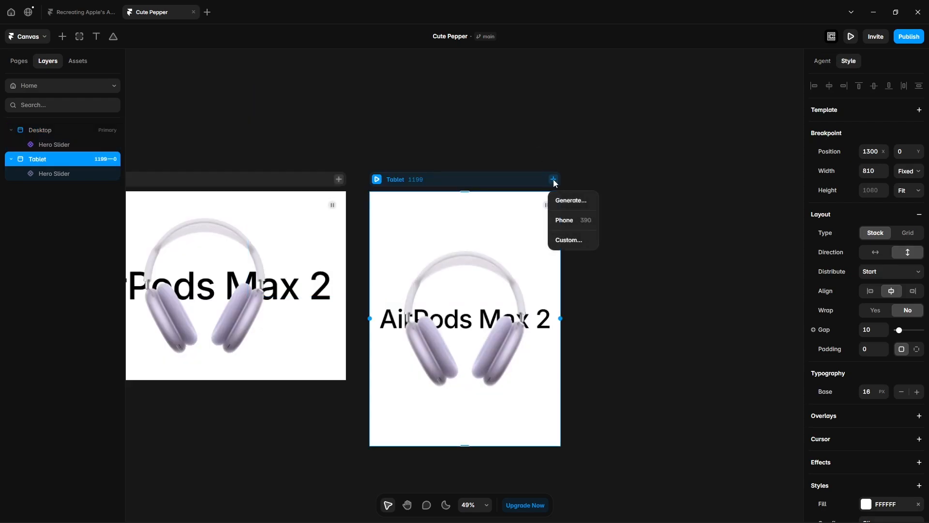
click(563, 222)
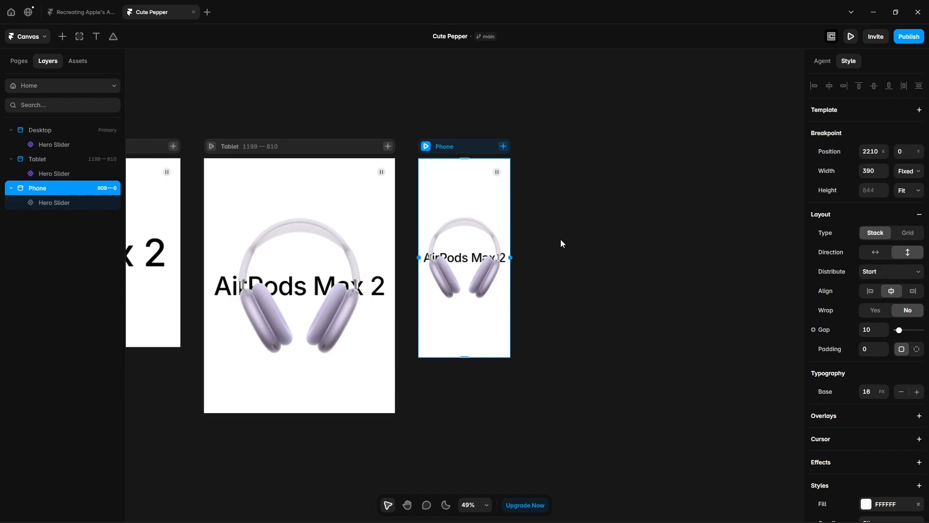
Step: Preview the page at Phone size, widen the preview to 888 and 1430, and view it full-screen
click(851, 37)
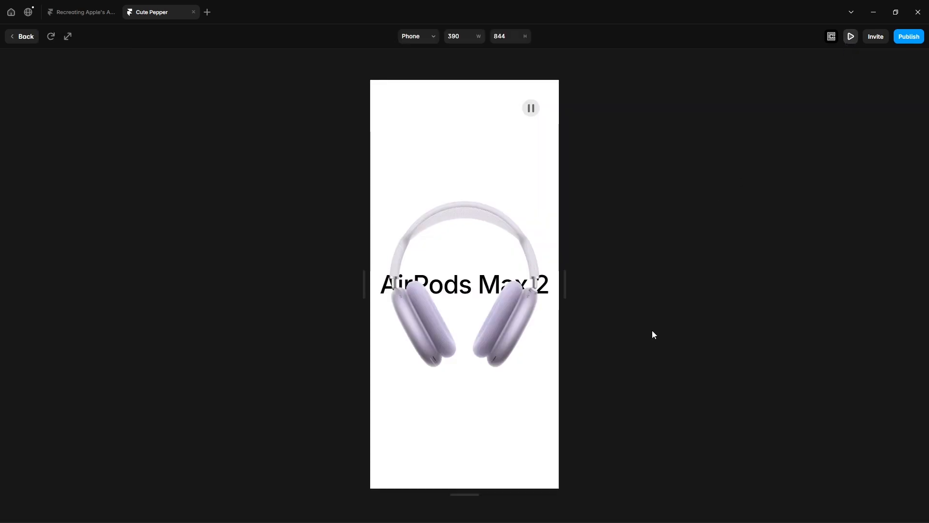
drag(565, 283, 687, 292)
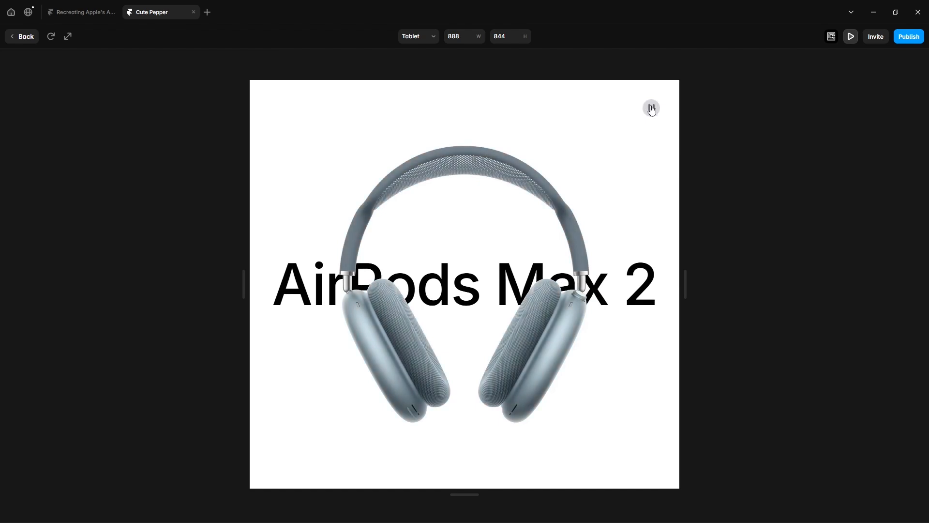
drag(691, 283, 822, 287)
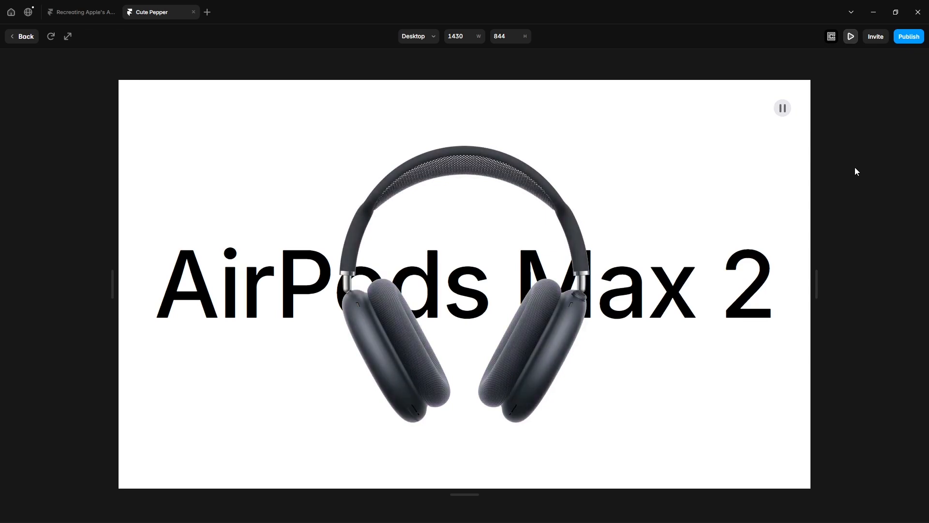
click(68, 36)
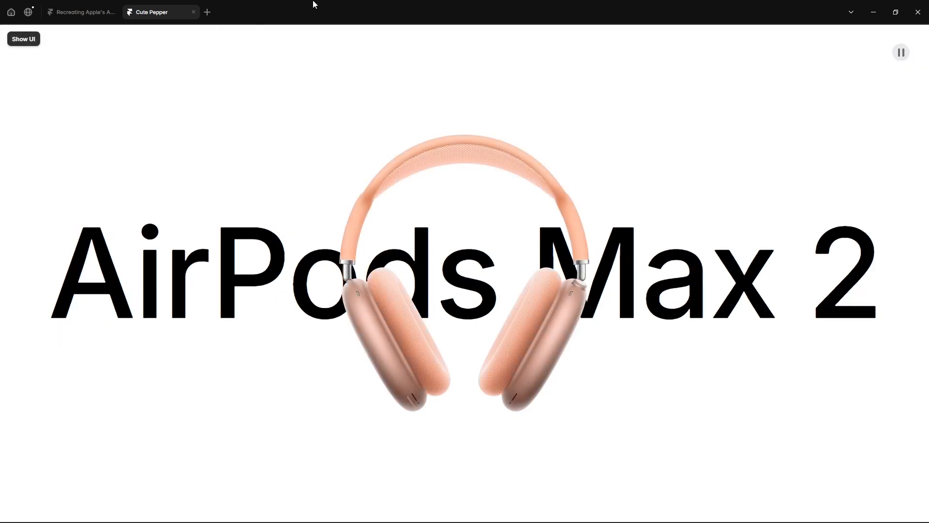